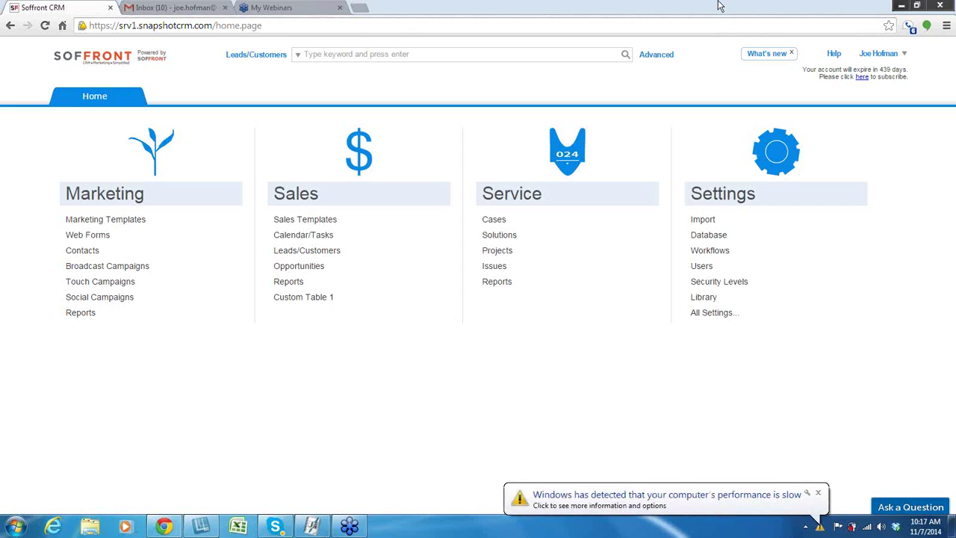
Step: Dismiss the Windows notifications about slow performance and the changed color scheme
left_click(818, 494)
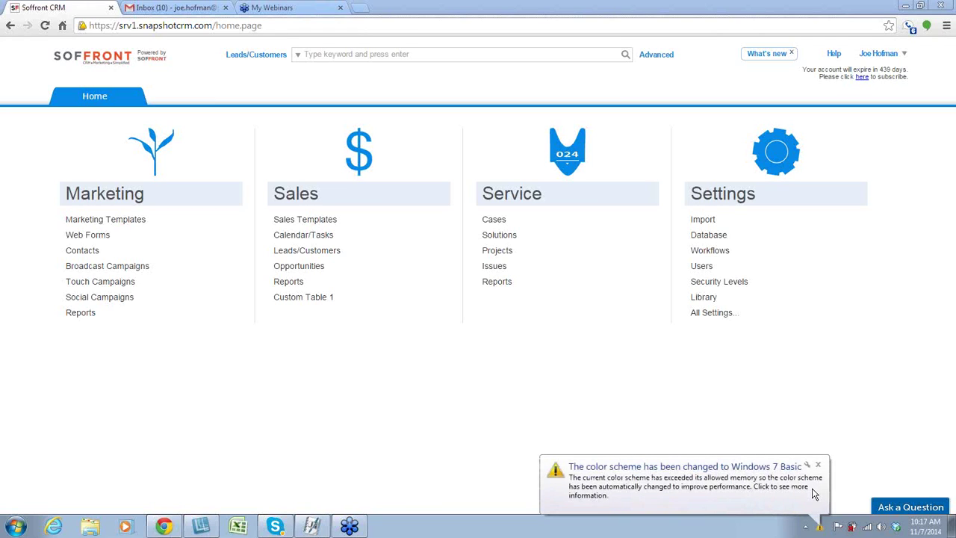
left_click(818, 465)
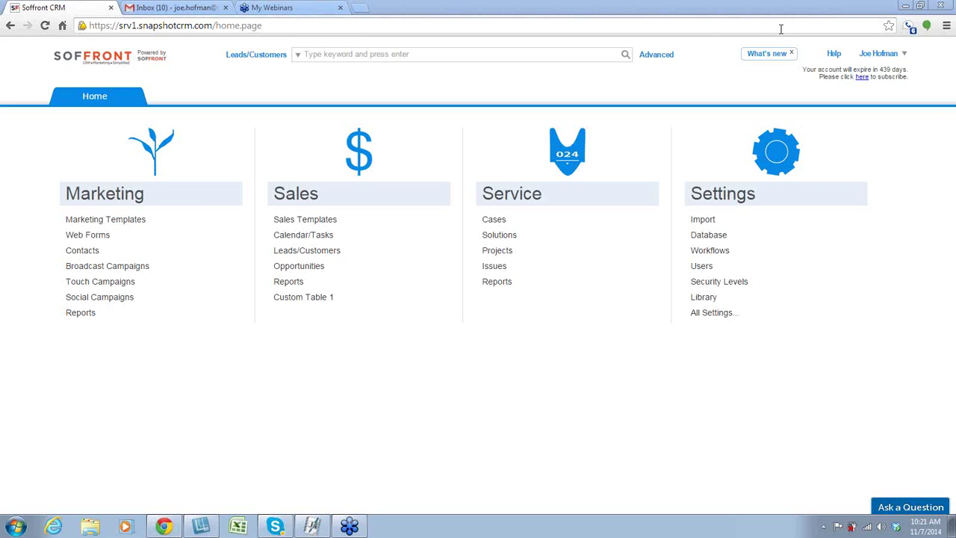
Step: View the contacts linked to the Afos Limited record under Leads/Customers, and close the record and the list
left_click(322, 251)
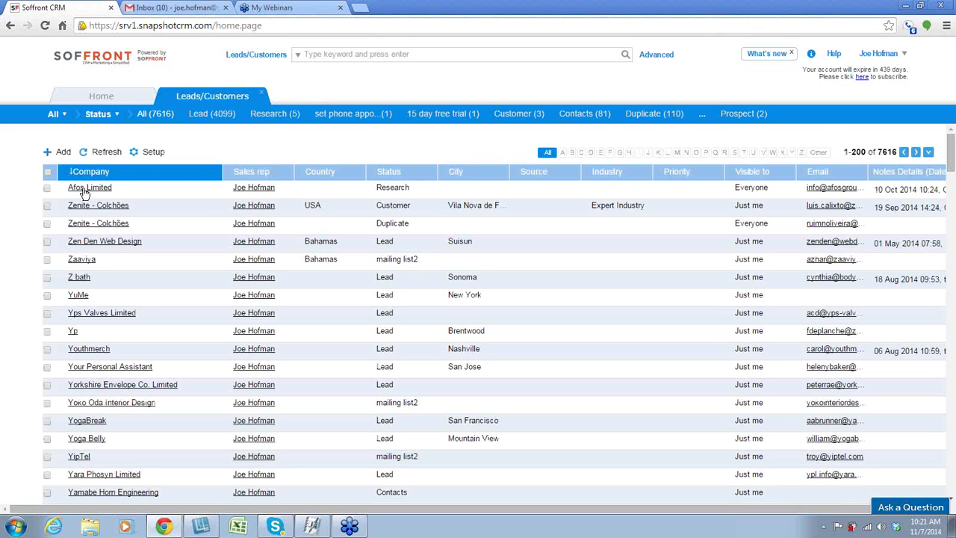
left_click(84, 195)
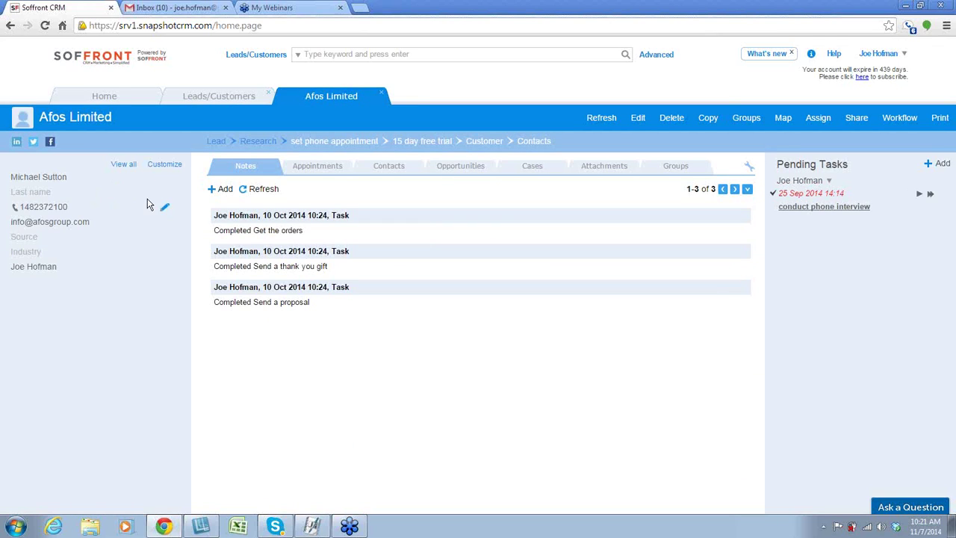
left_click(388, 169)
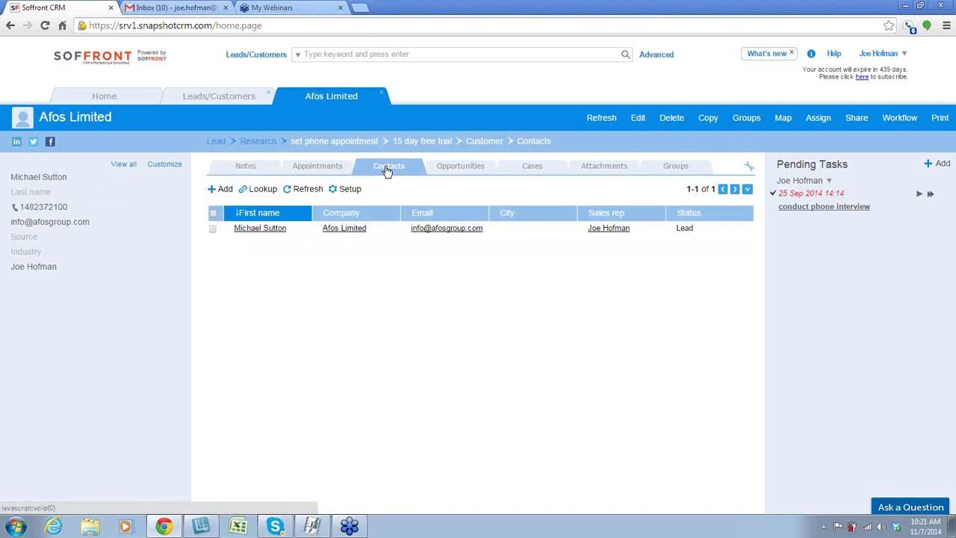
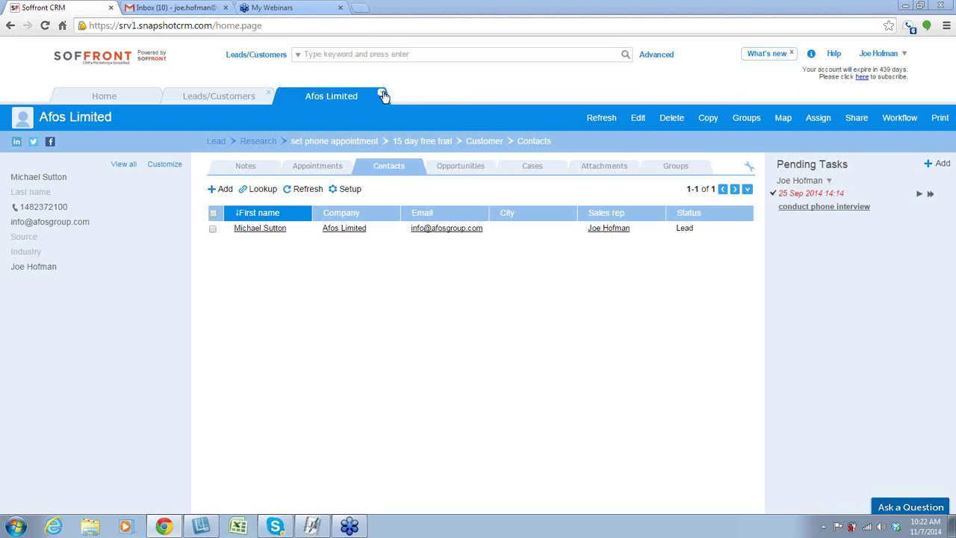
left_click(381, 94)
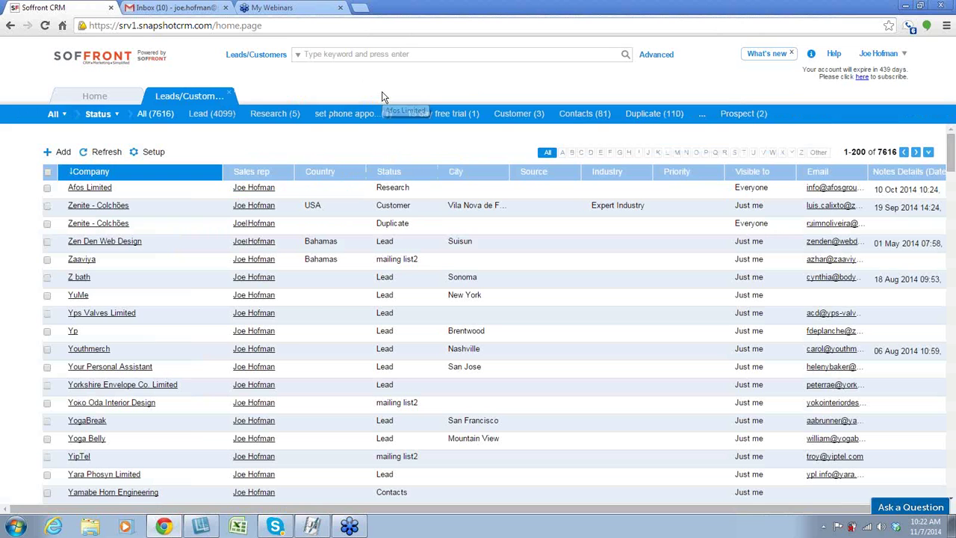
left_click(228, 95)
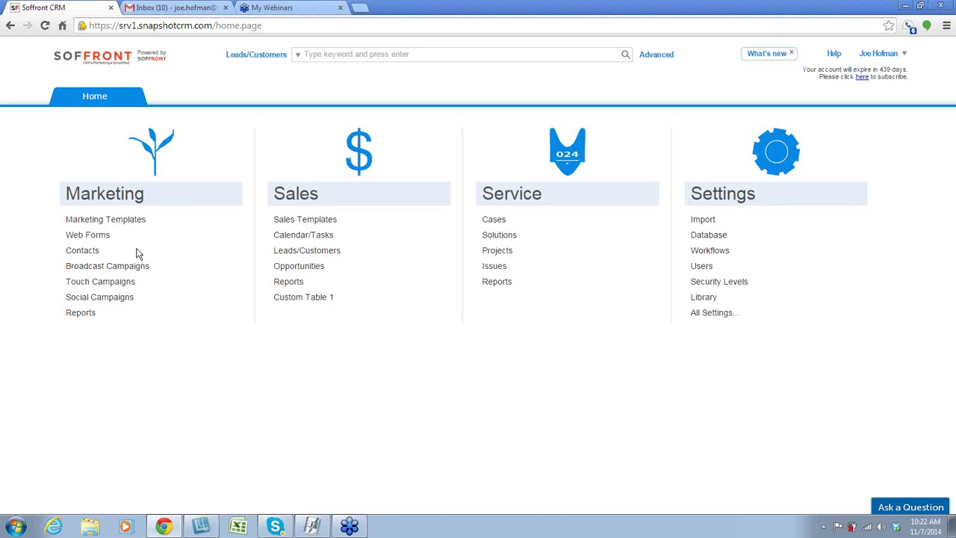
Step: Start a new marketing template and filter the design gallery to the Newsletter category only
left_click(107, 224)
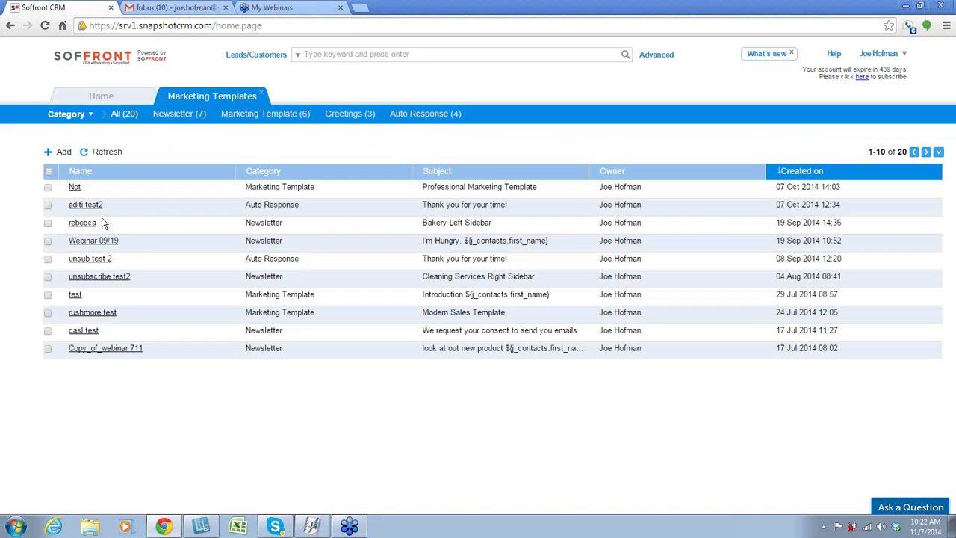
left_click(49, 151)
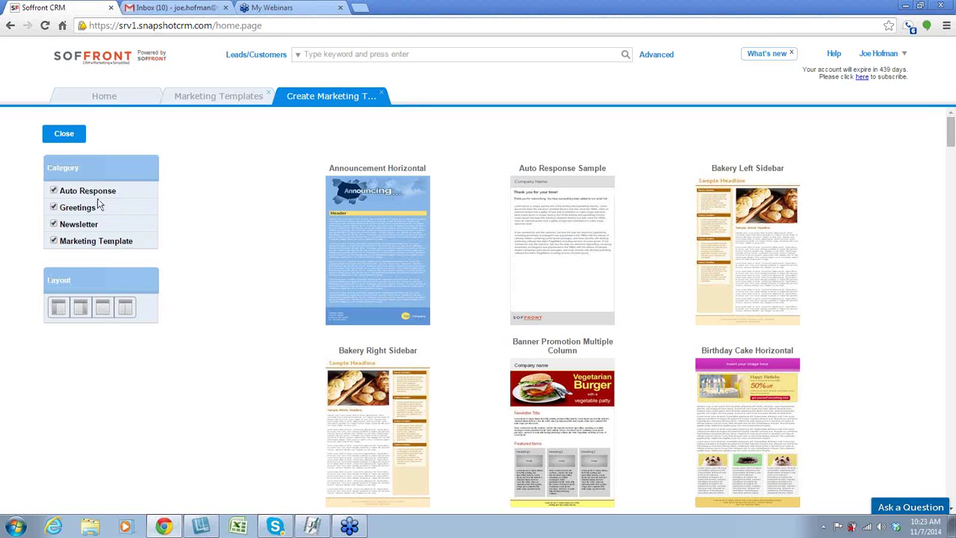
left_click(53, 191)
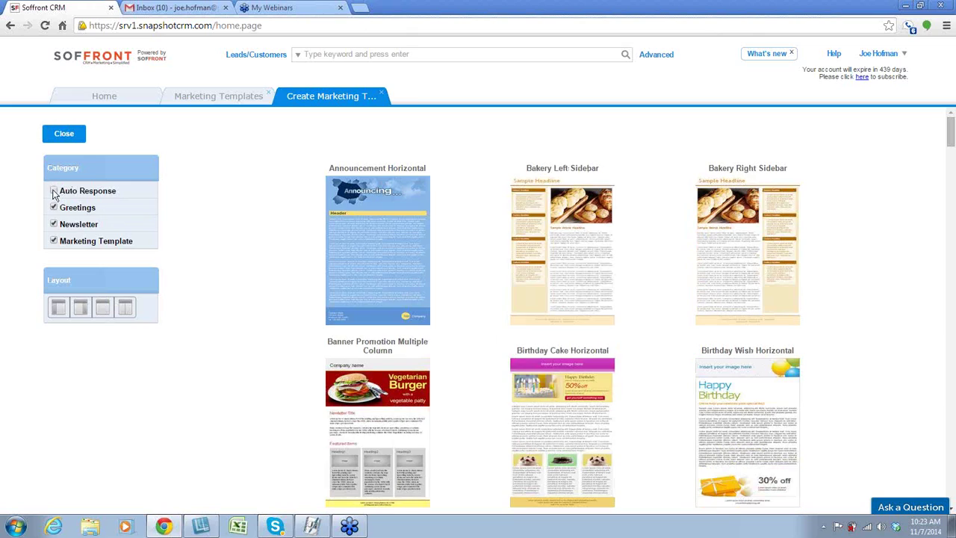
left_click(54, 208)
left_click(54, 224)
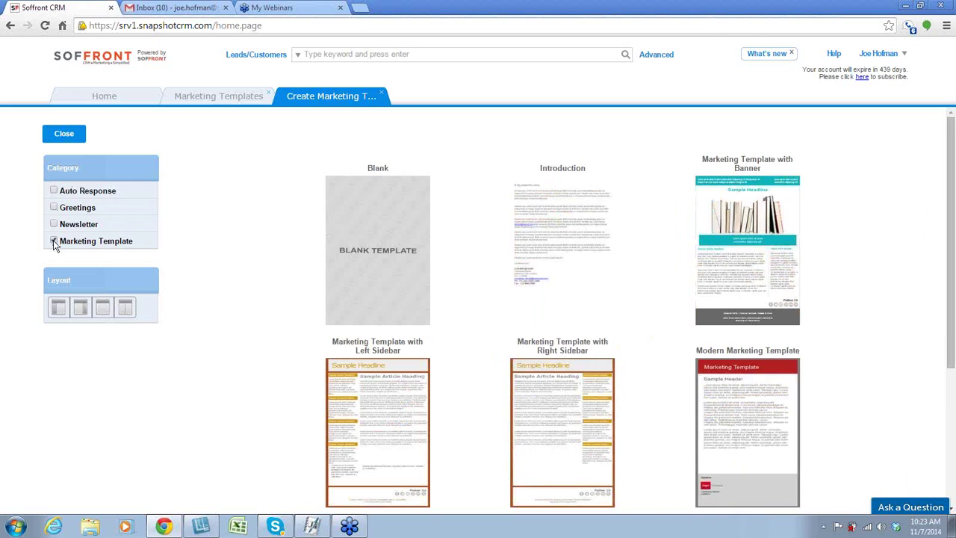
left_click(54, 242)
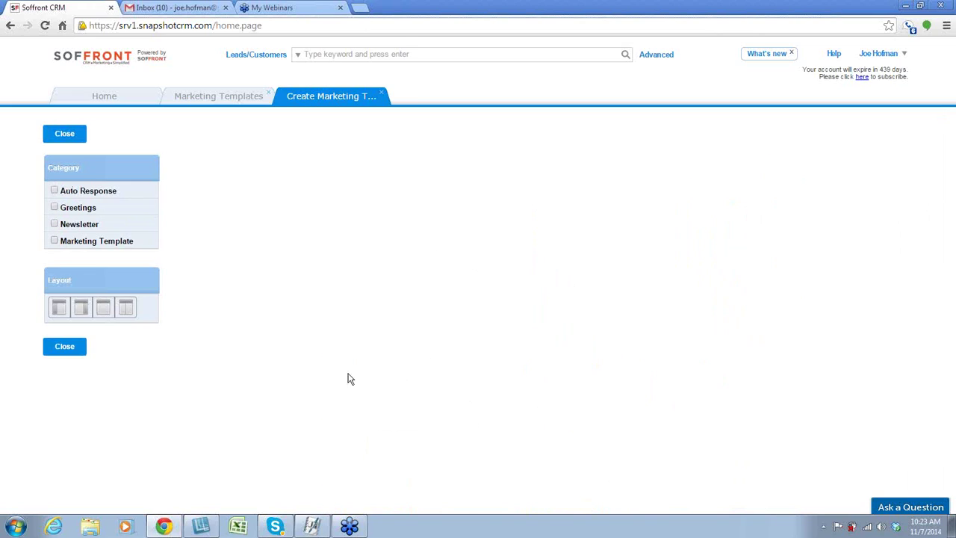
left_click(55, 225)
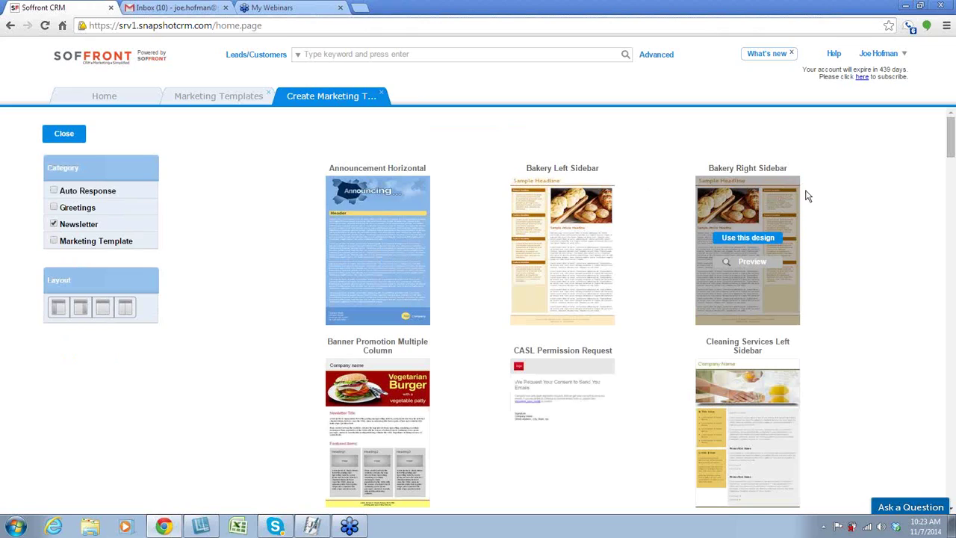
Step: Browse the newsletter designs and use the Food Event Left Sidebar design for the new template
scroll(860, 207, "down", 2)
scroll(859, 207, "down", 15)
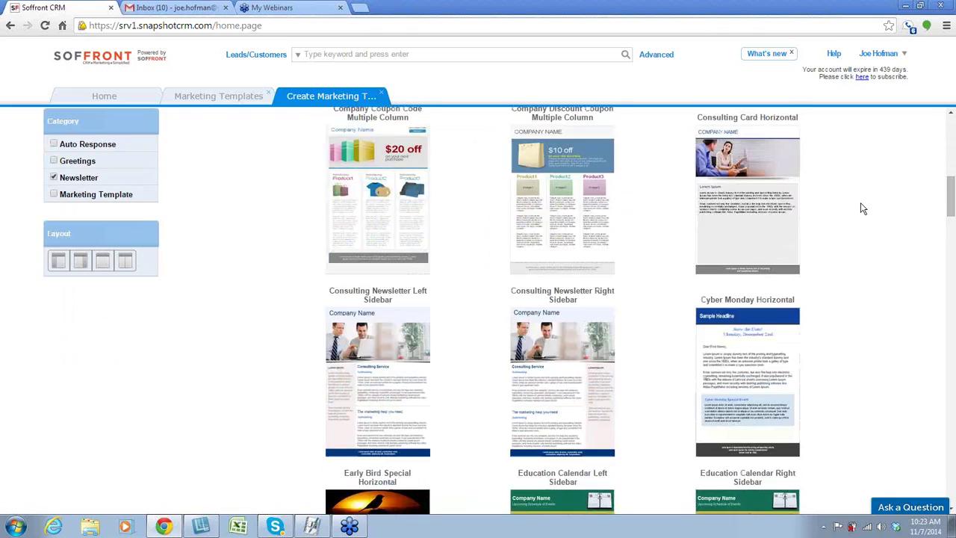
scroll(863, 209, "down", 20)
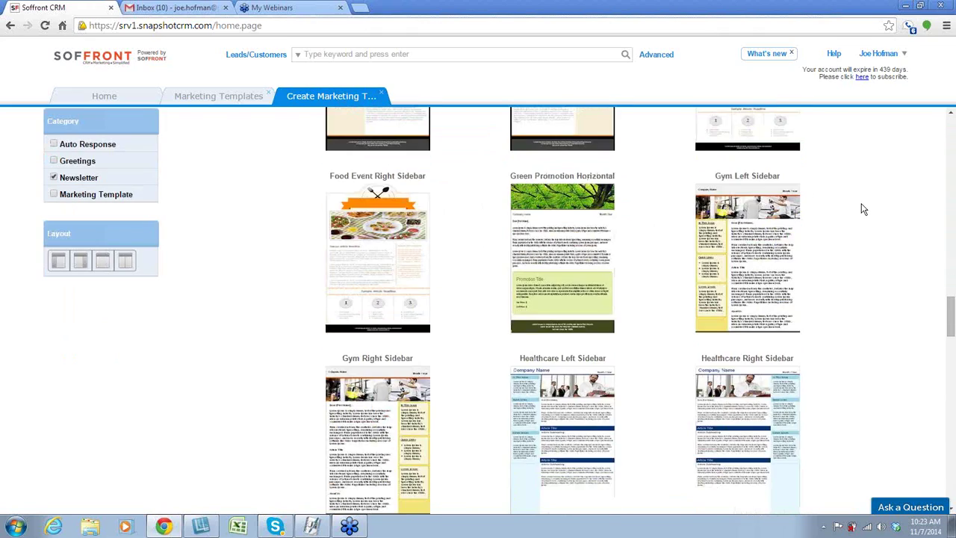
scroll(863, 208, "down", 10)
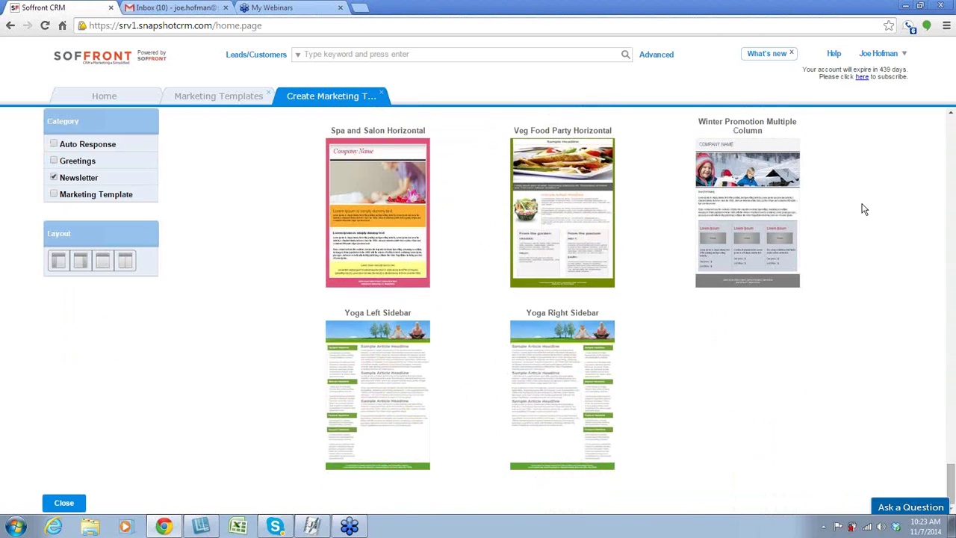
scroll(863, 209, "up", 10)
scroll(863, 207, "up", 20)
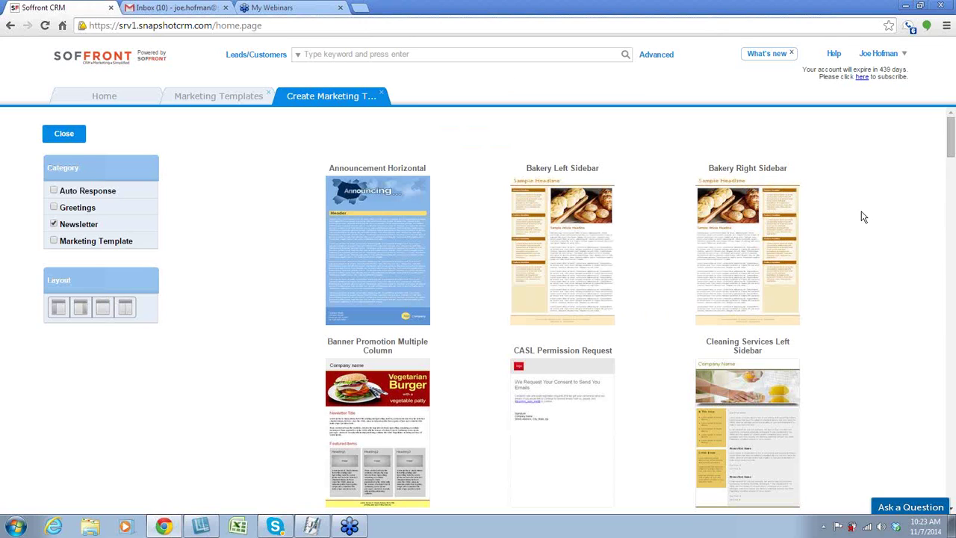
scroll(866, 217, "down", 1)
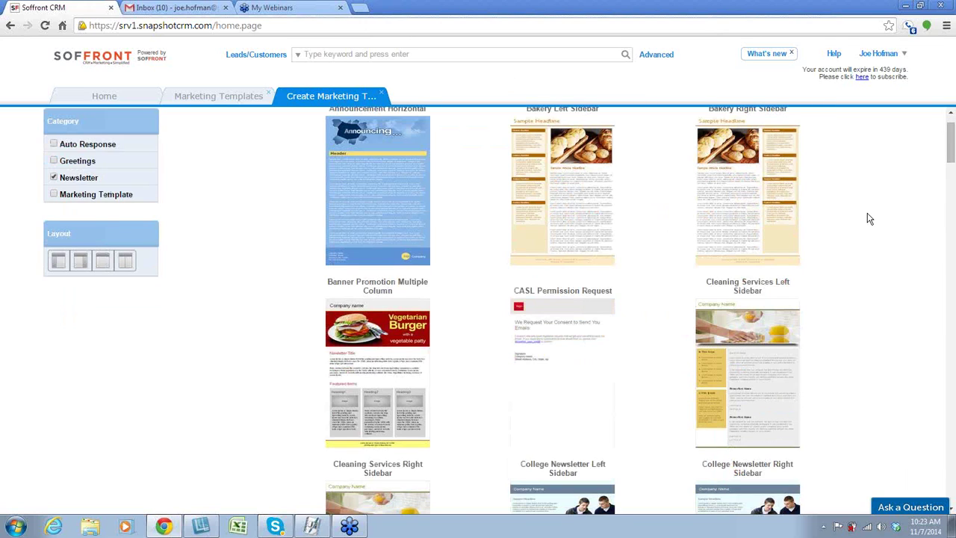
scroll(869, 217, "down", 10)
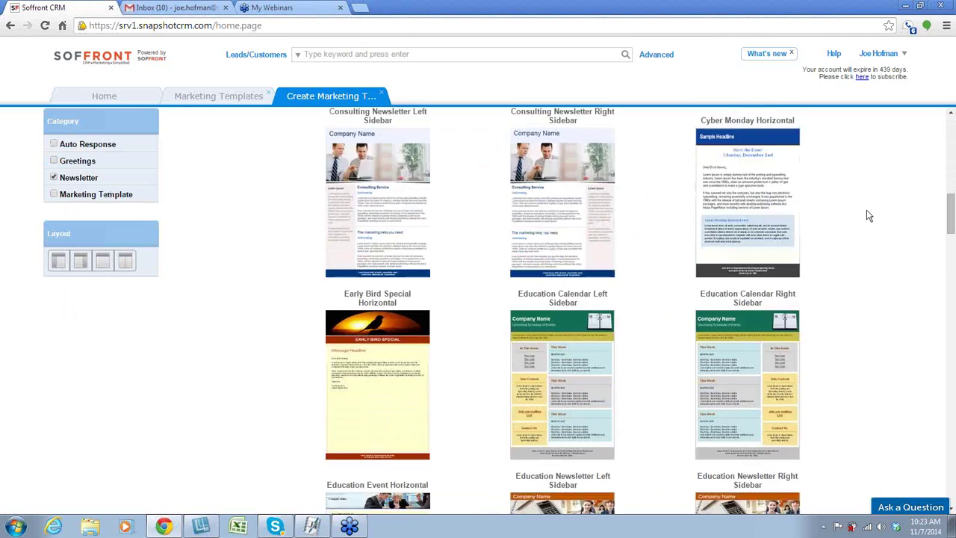
scroll(869, 216, "down", 10)
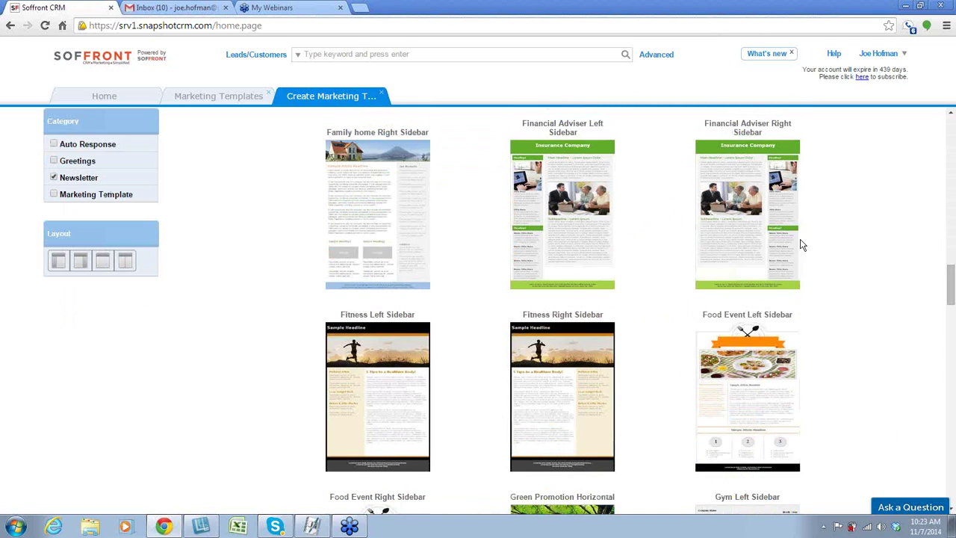
mouse_move(756, 407)
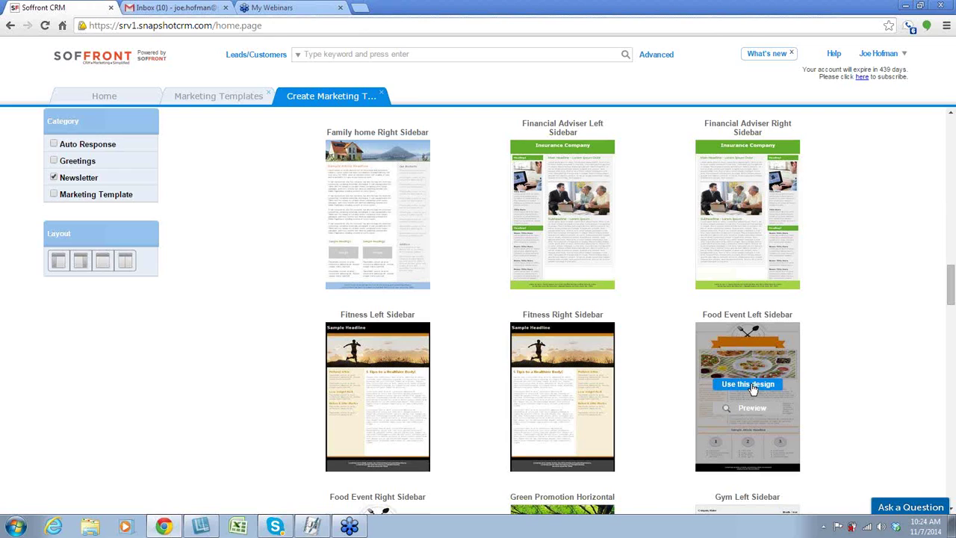
left_click(753, 386)
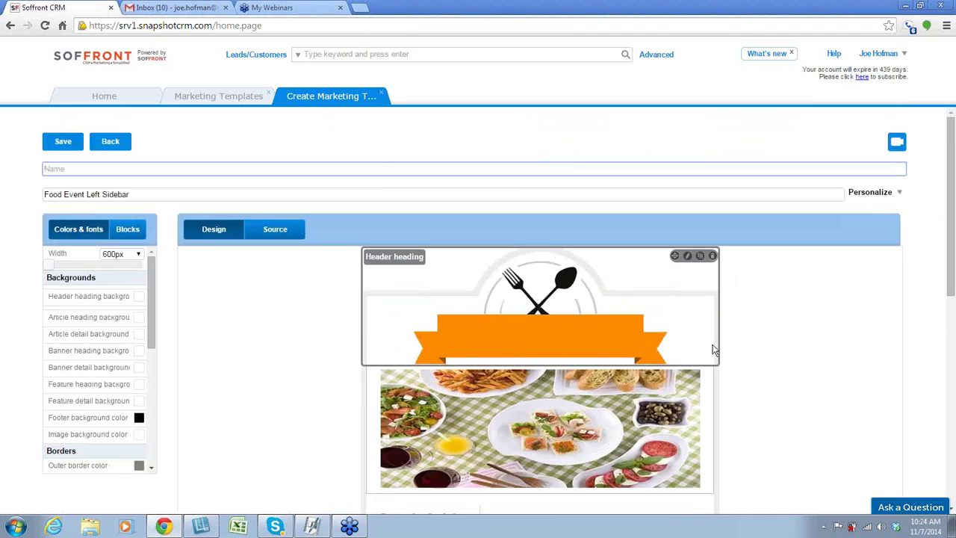
Step: Look over the template layout and name the template "Webinar 11/7"
scroll(713, 348, "down", 4)
scroll(777, 322, "up", 3)
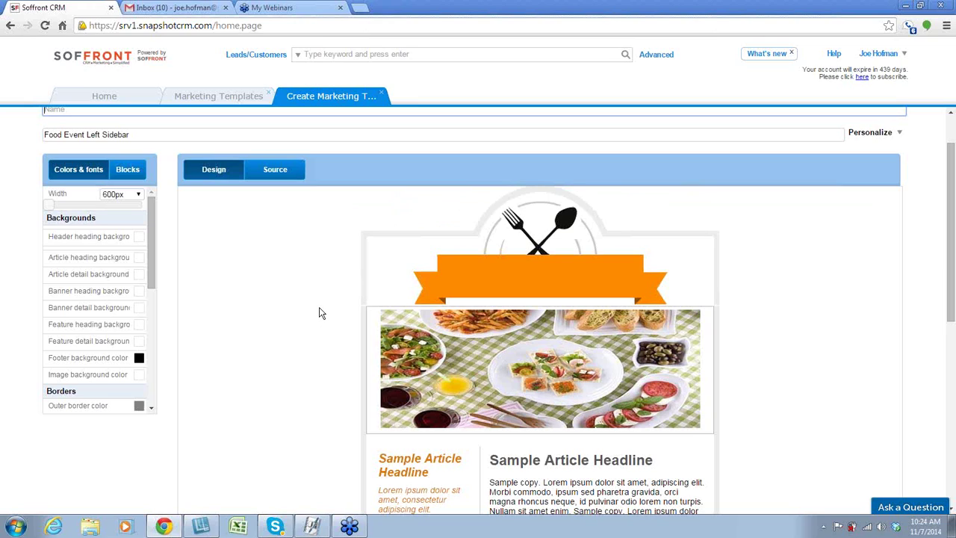
scroll(319, 312, "up", 1)
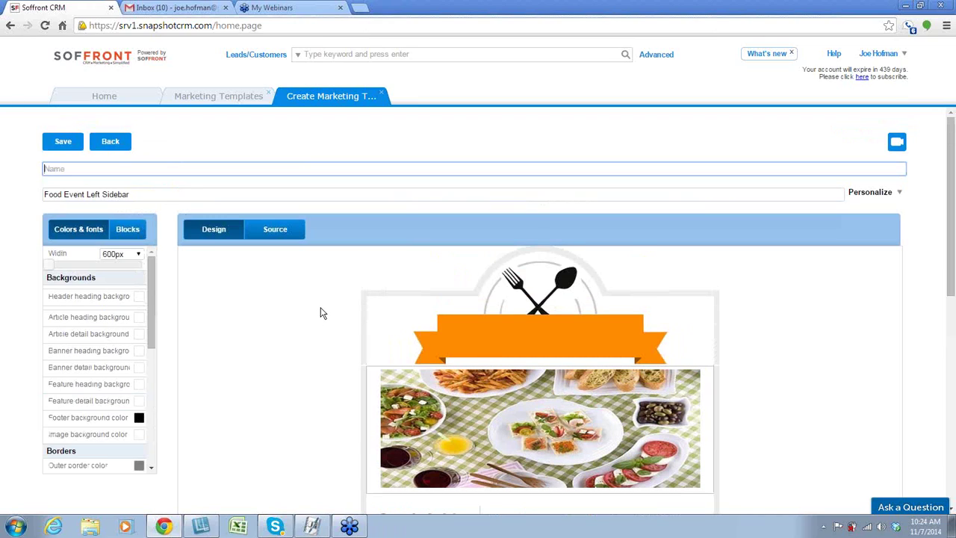
type("Webinar 11/7")
Step: Replace the subject with "New webinar training" followed by the First name personalization field
left_click(154, 194)
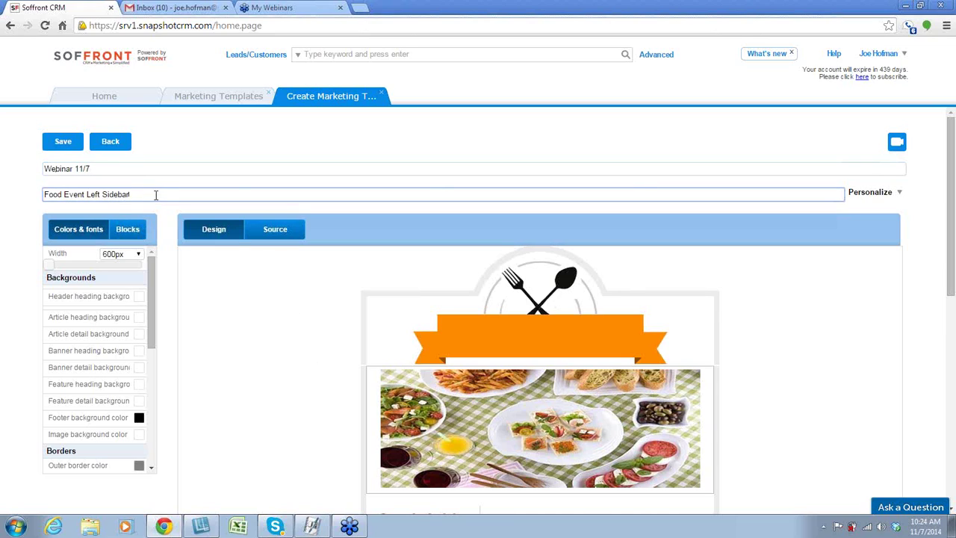
left_click_drag(156, 194, 28, 188)
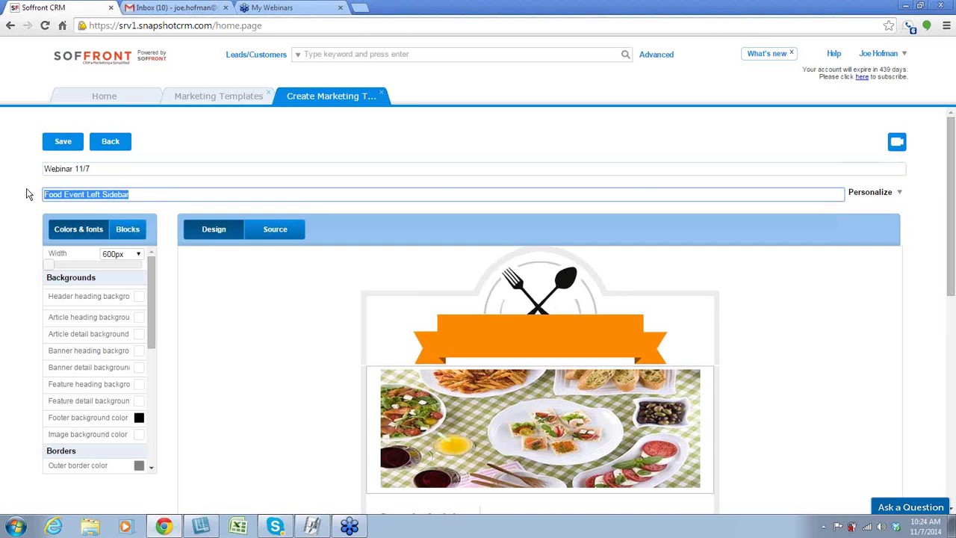
type("New we")
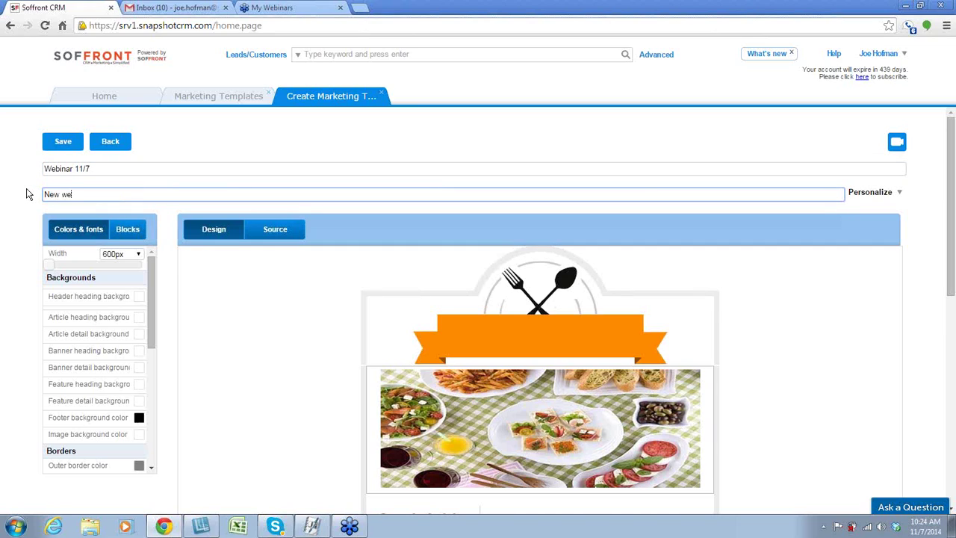
type("binar training")
left_click(874, 193)
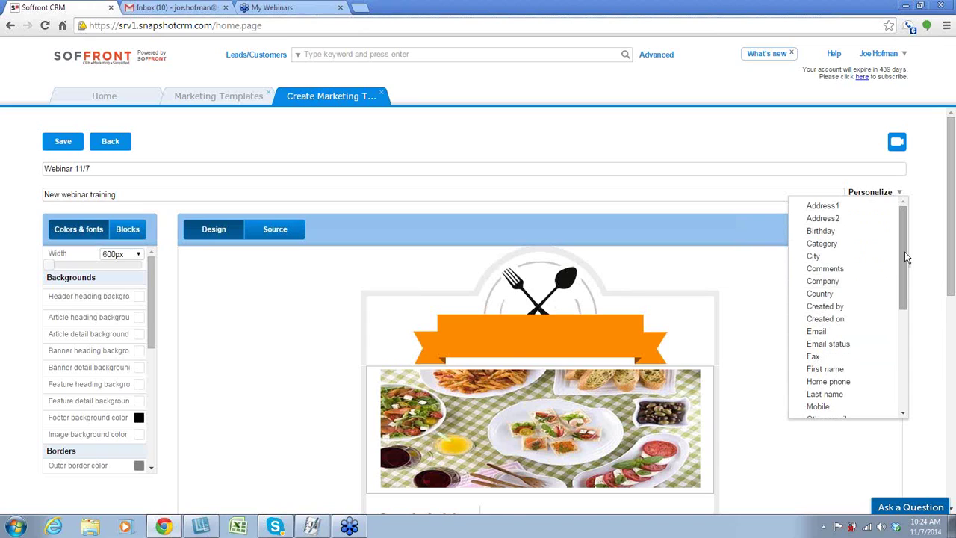
mouse_move(907, 258)
left_mouse_down()
mouse_move(907, 359)
mouse_move(905, 247)
left_mouse_up()
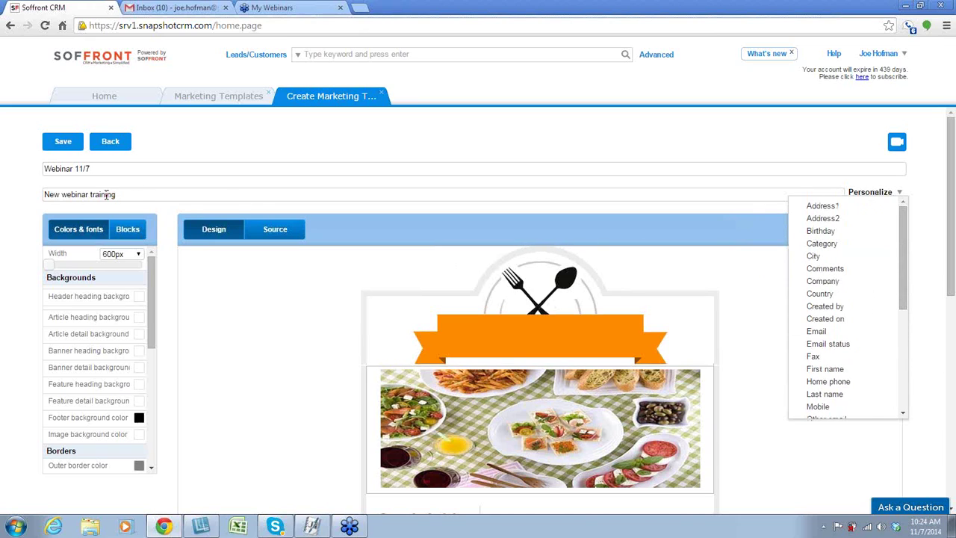
left_click(825, 369)
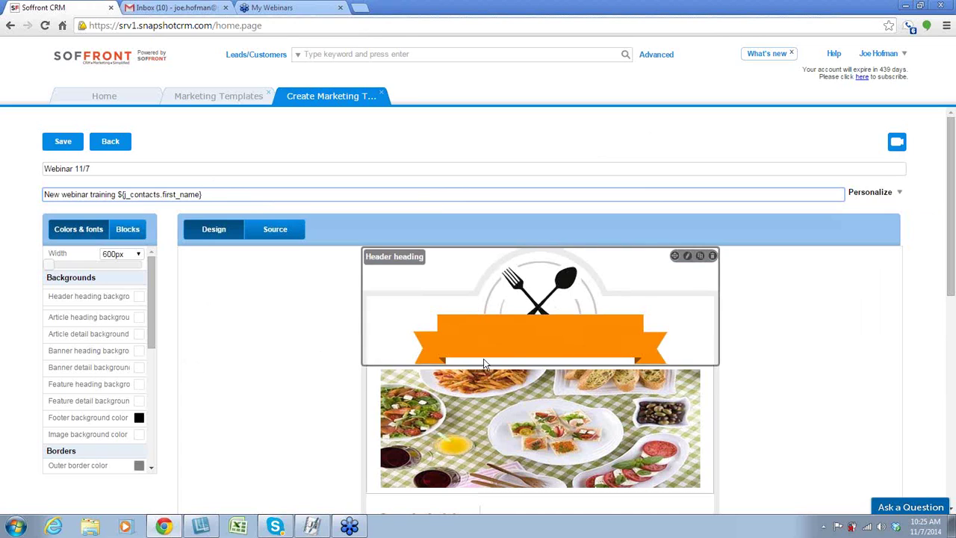
Step: Examine the template's body from the header image down to the article sections
scroll(494, 397, "down", 1)
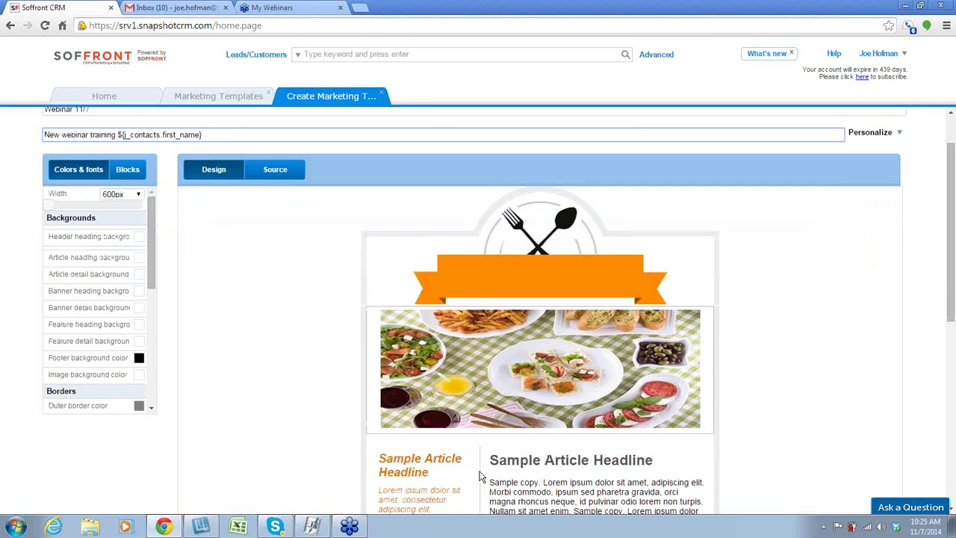
scroll(530, 471, "down", 2)
scroll(529, 472, "down", 3)
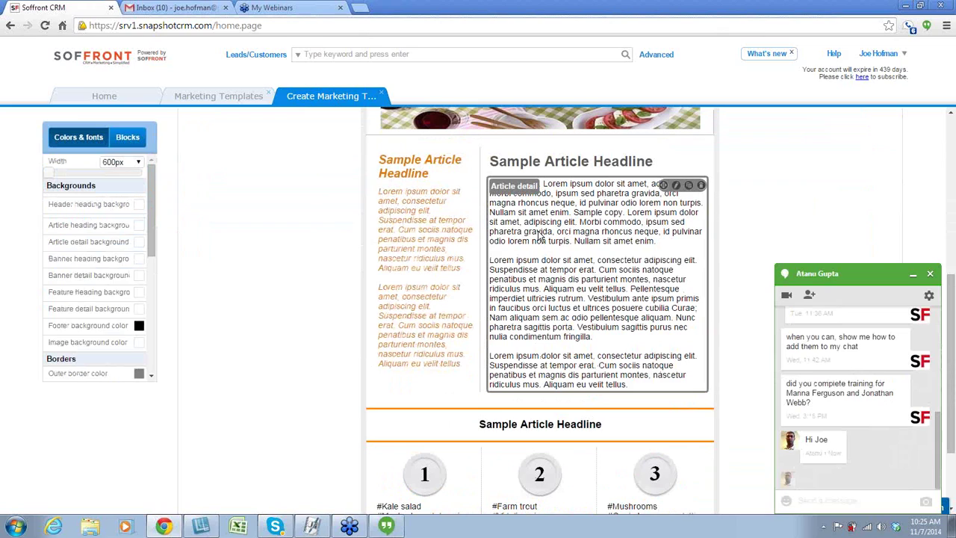
Step: Close the chat pop-up and switch to the Gmail inbox
left_click(929, 276)
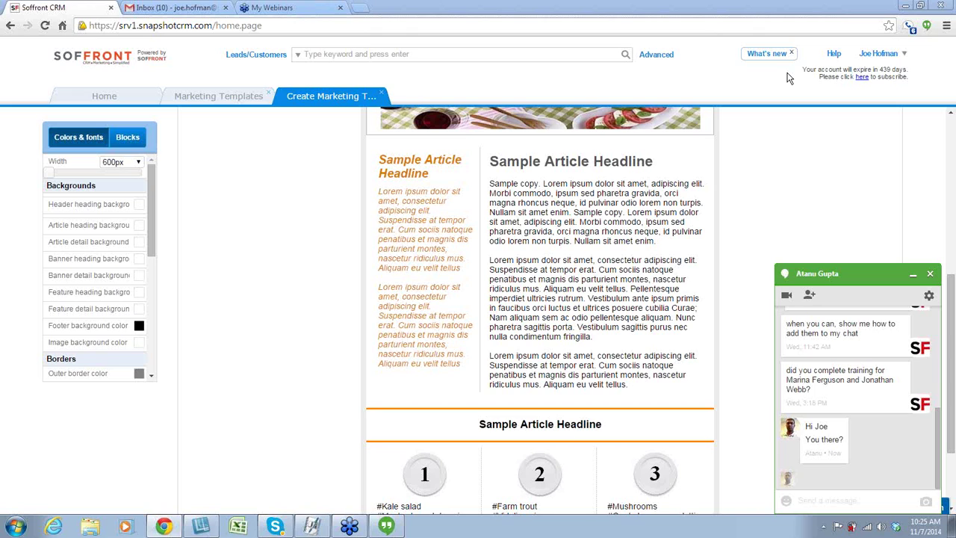
key("ctrl+Tab")
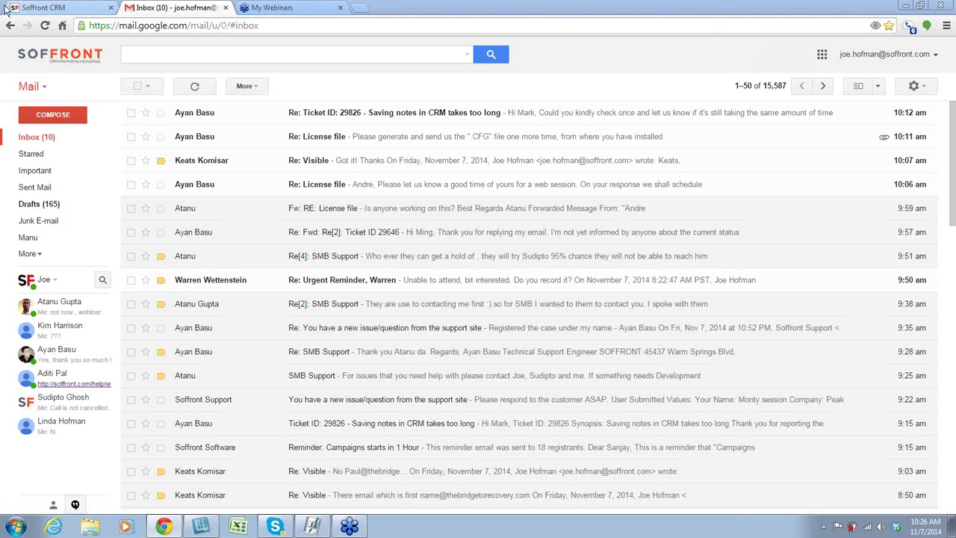
Step: Return to the Soffront CRM template, try orange as the header heading background, and settle on dark red
left_click(63, 7)
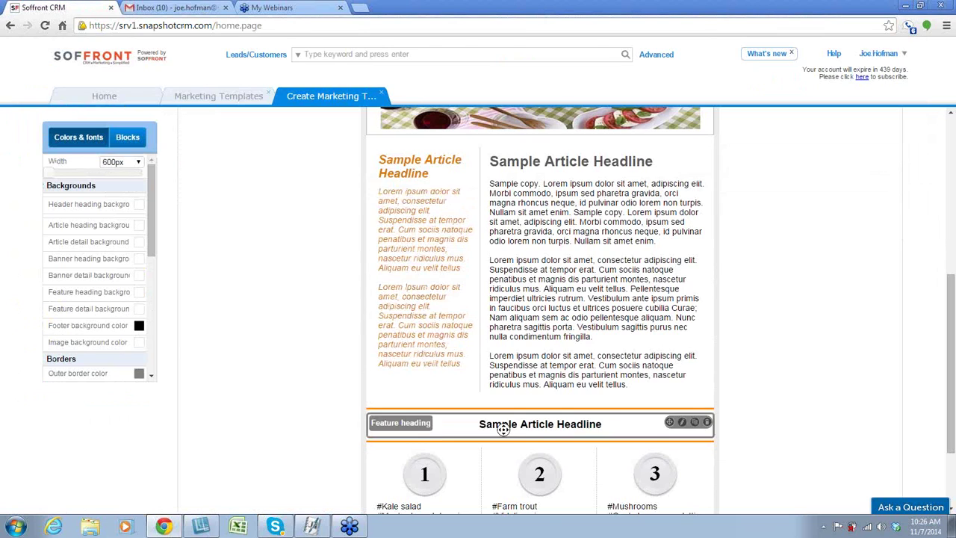
scroll(212, 370, "up", 5)
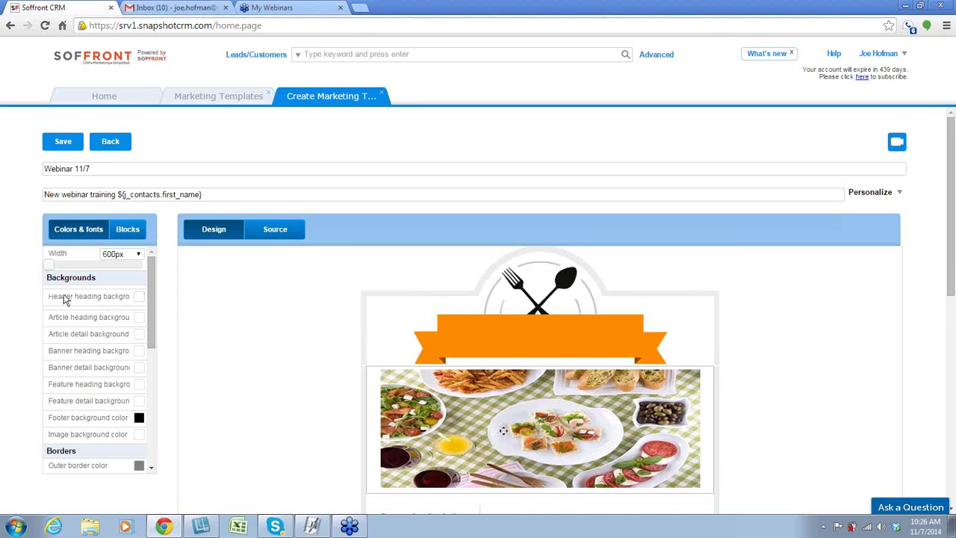
left_click(140, 298)
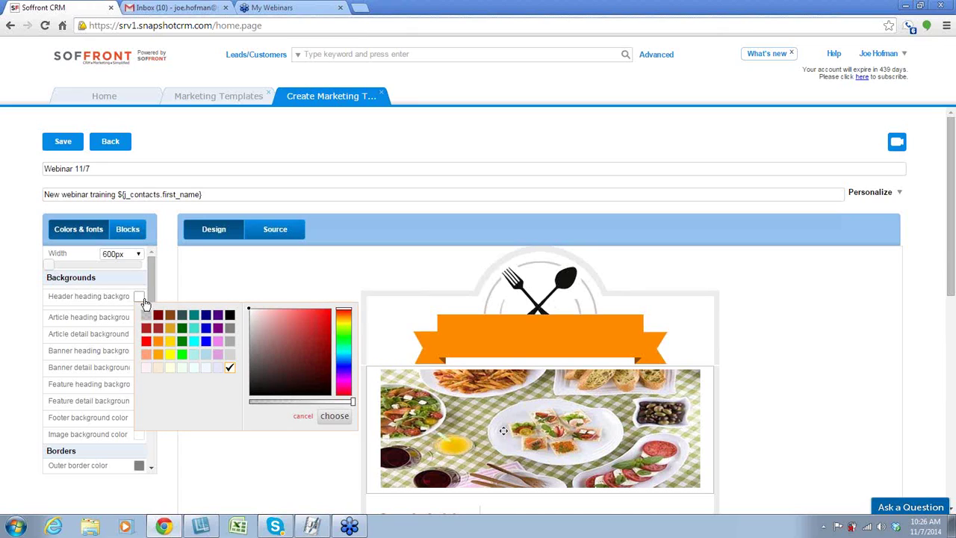
left_click(158, 342)
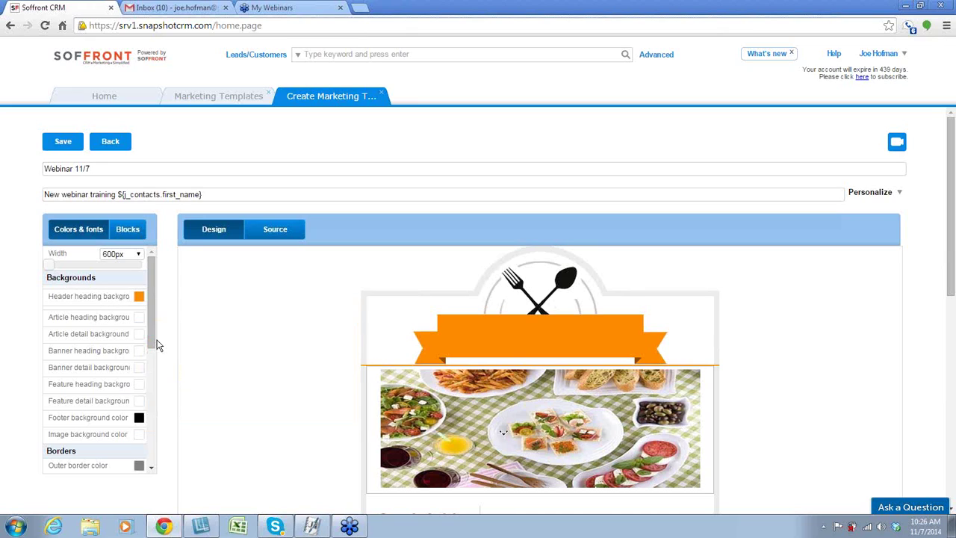
left_click(139, 297)
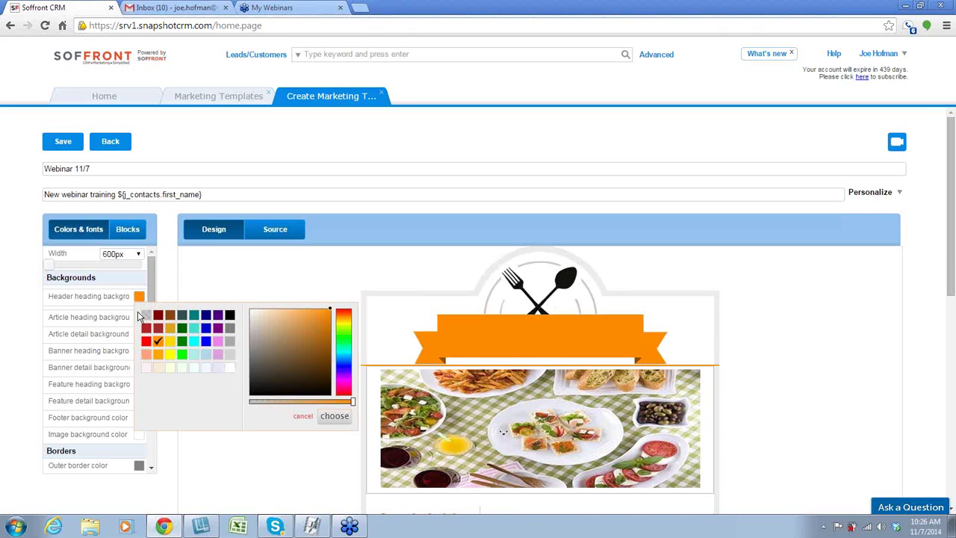
left_click(145, 328)
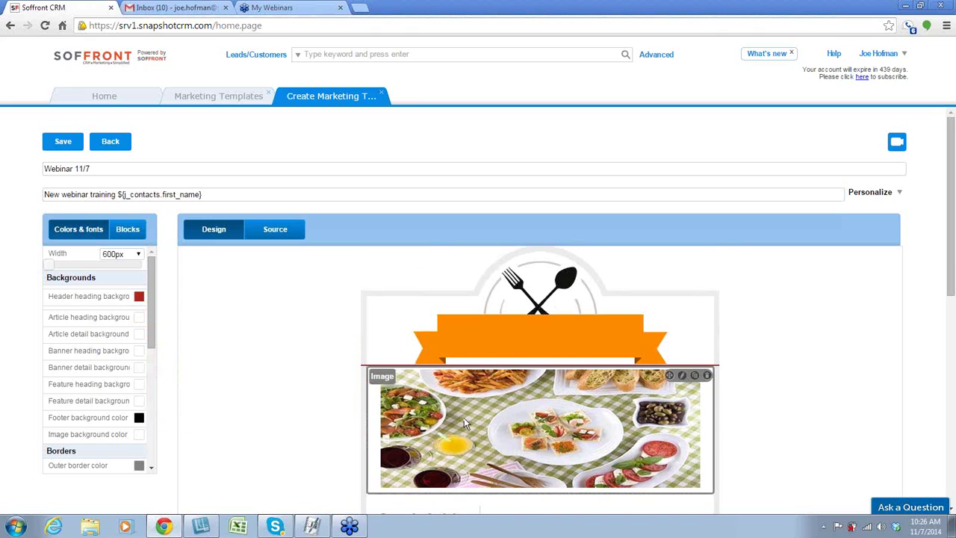
Step: Set the image background color to bright green and check the result around the food photo
left_click(139, 436)
left_click(183, 361)
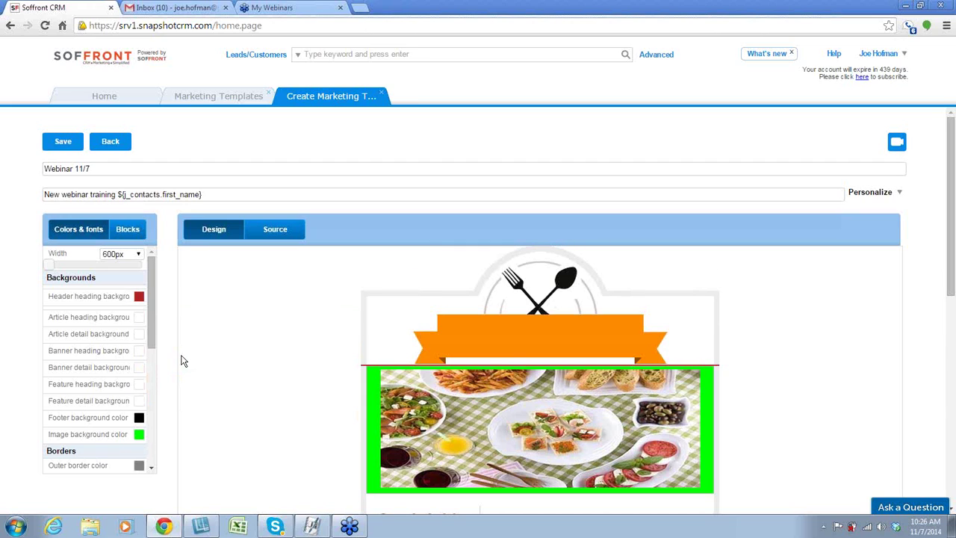
scroll(325, 369, "down", 3)
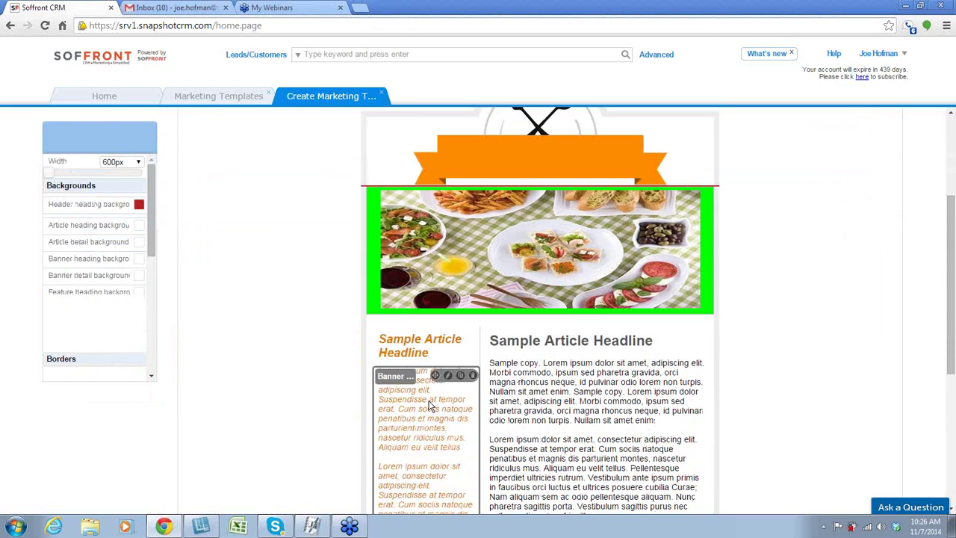
scroll(554, 400, "down", 2)
scroll(547, 385, "up", 5)
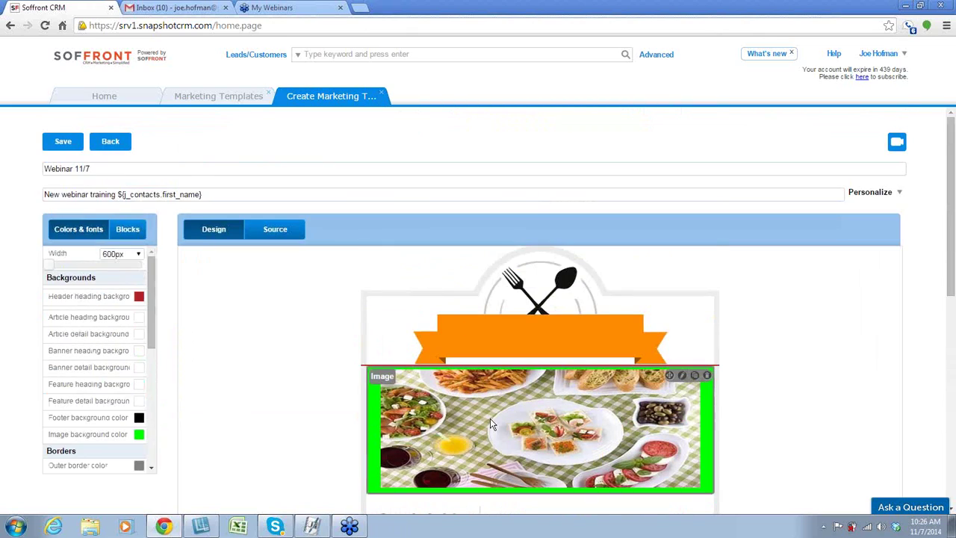
scroll(492, 426, "down", 2)
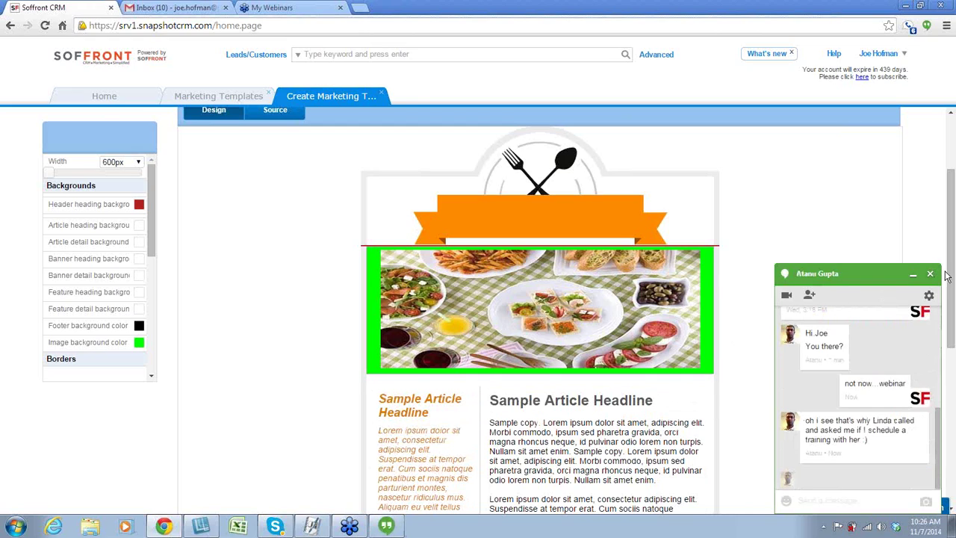
Step: Close the chat pop-up and make the first lines of the article detail block's text bold, italic and underlined
left_click(930, 275)
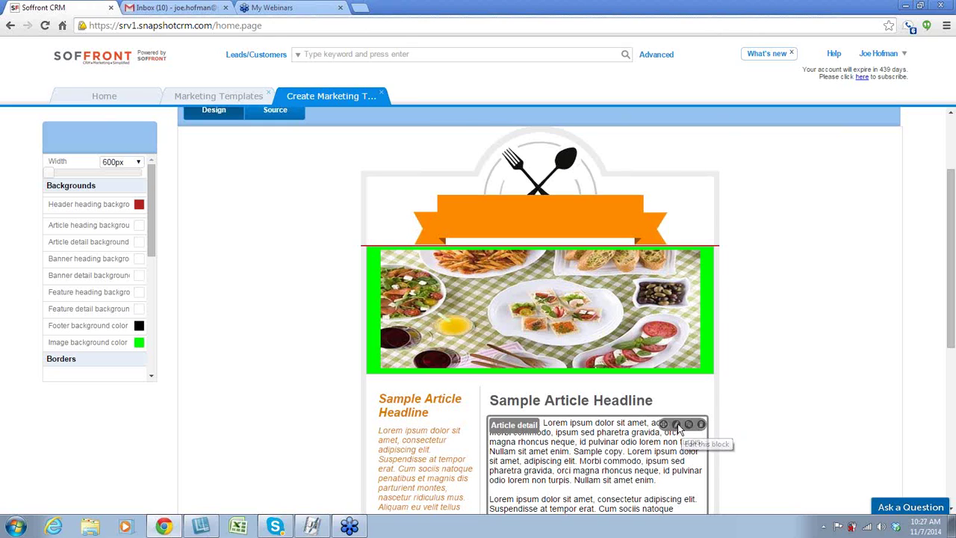
left_click(677, 425)
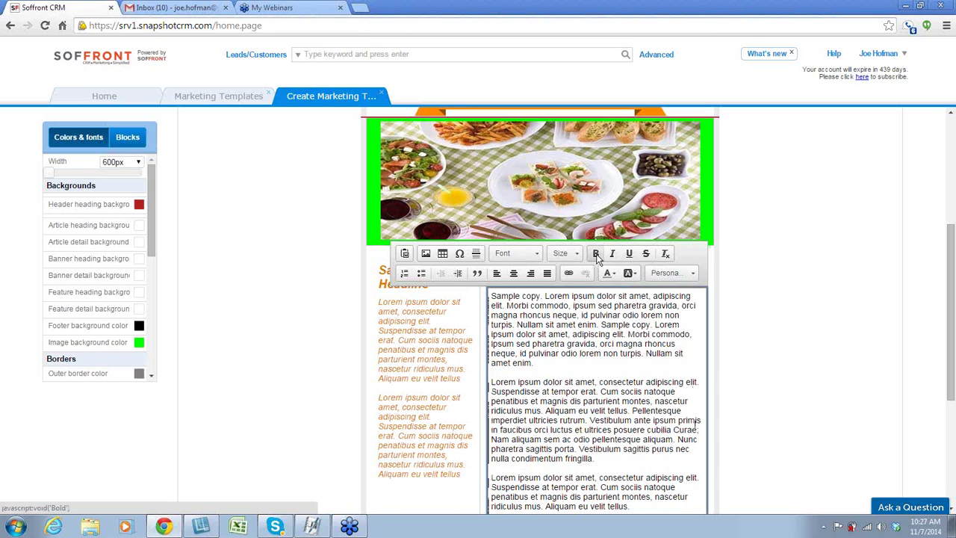
left_click_drag(492, 297, 506, 315)
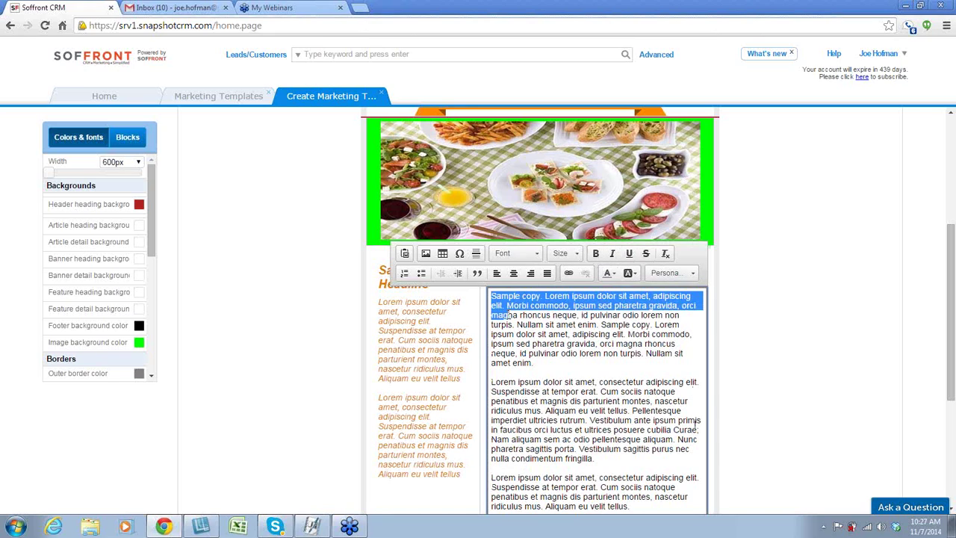
left_click(595, 260)
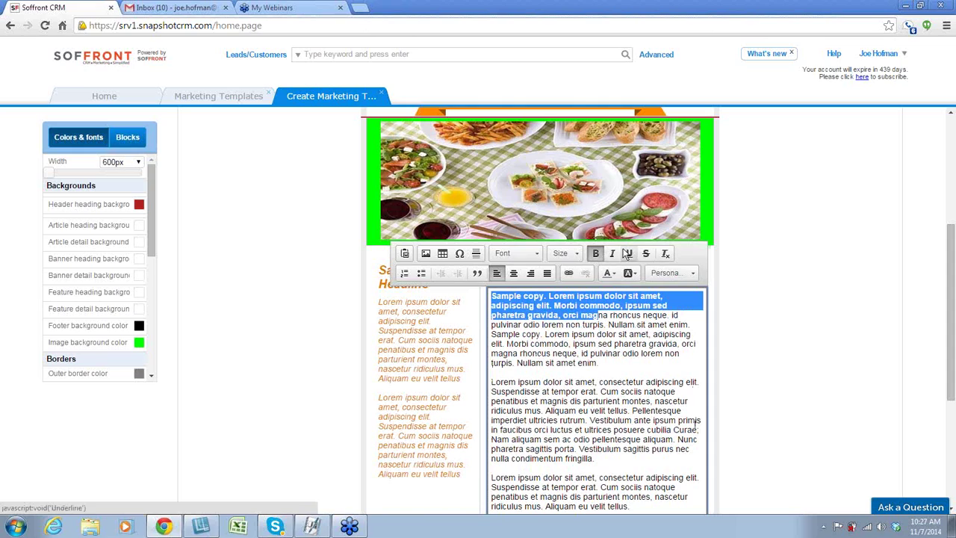
left_click(613, 254)
left_click(633, 255)
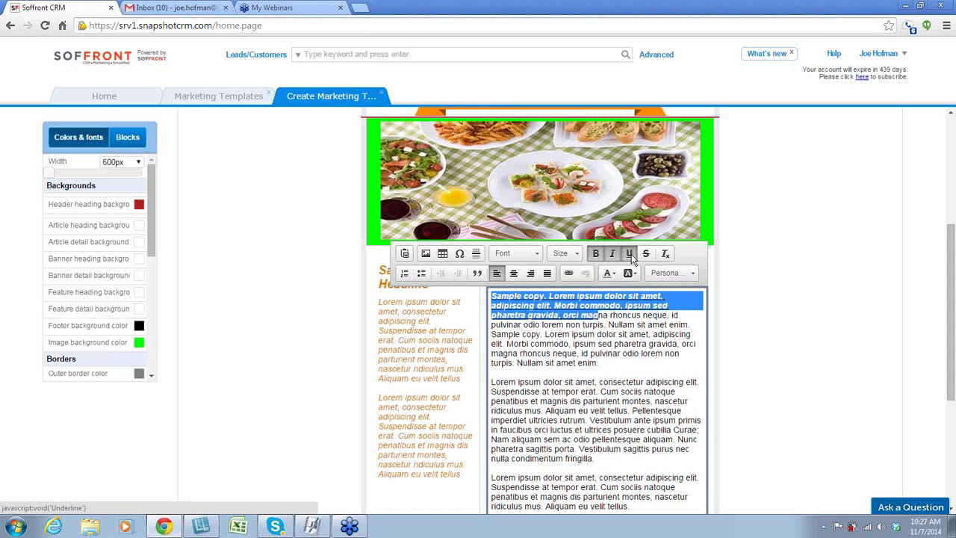
left_click(641, 359)
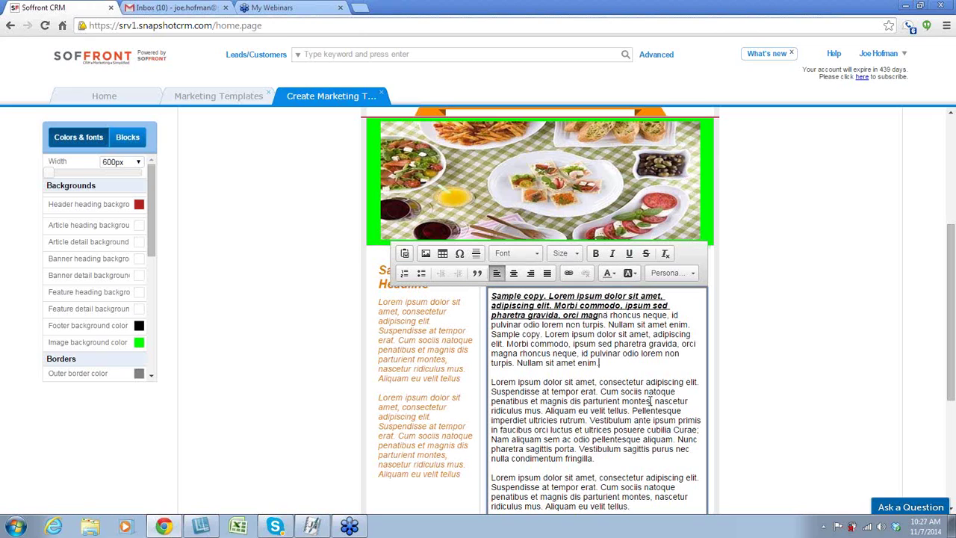
Step: Look over the personalization fields offered for the article text and compare with the subject line's personalization option
scroll(837, 269, "up", 3)
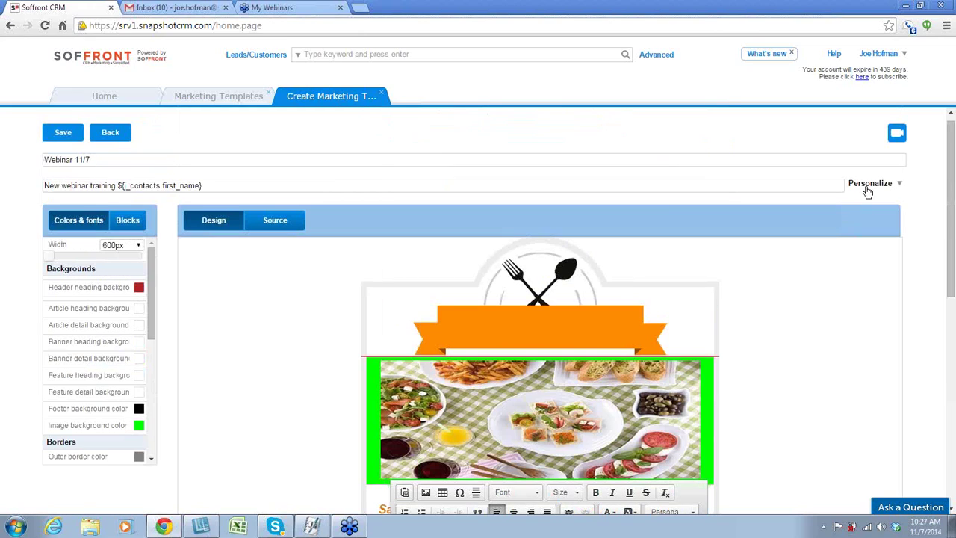
scroll(800, 316, "down", 2)
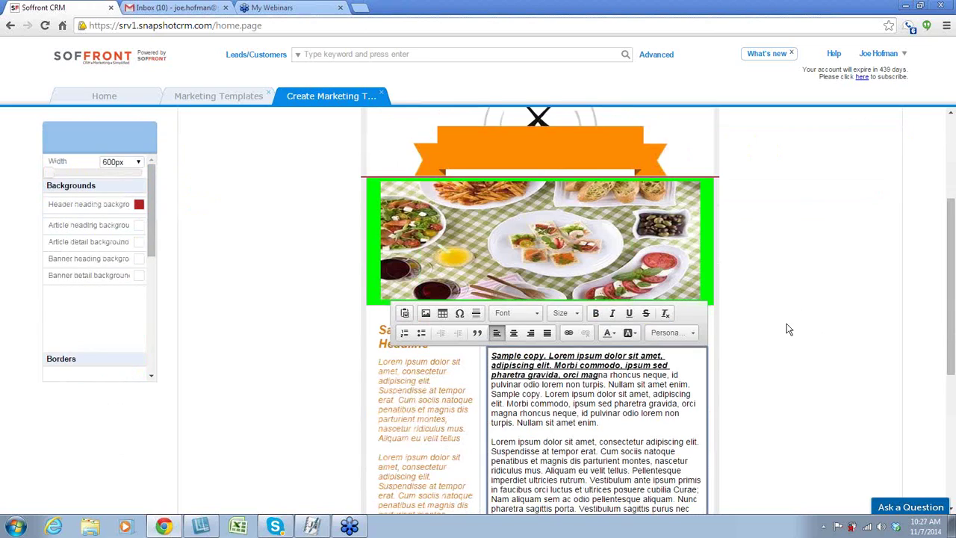
left_click(690, 333)
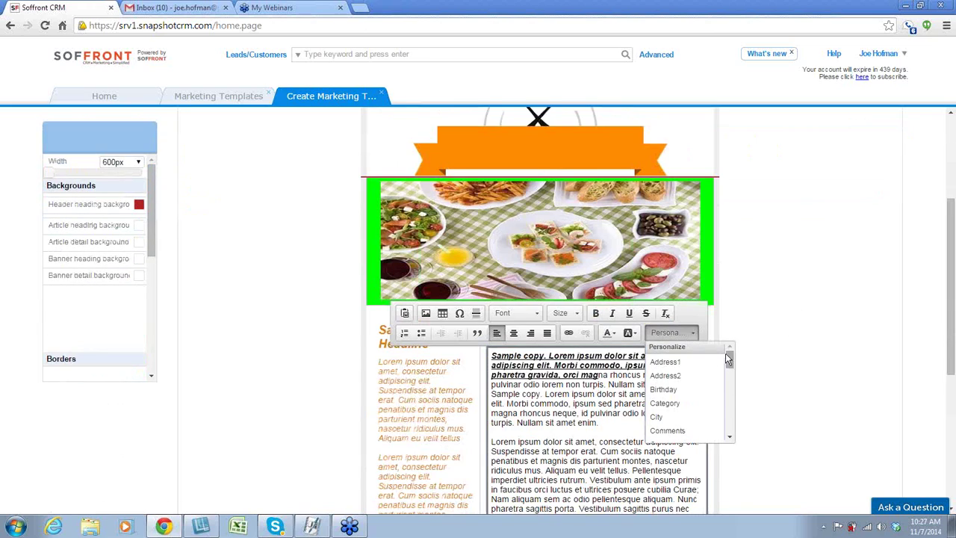
mouse_move(728, 360)
left_mouse_down()
mouse_move(730, 396)
mouse_move(730, 346)
left_mouse_up()
left_click(751, 295)
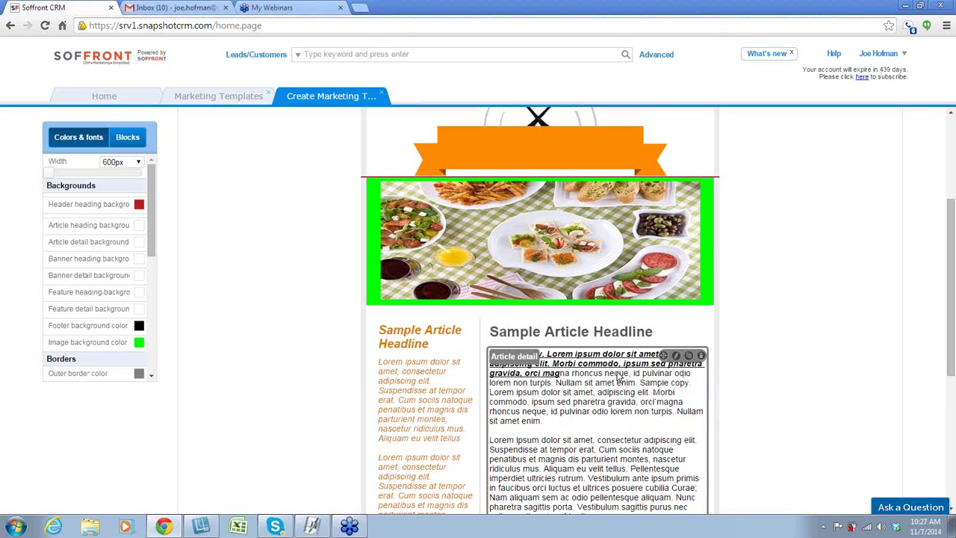
scroll(843, 146, "up", 3)
scroll(844, 147, "down", 5)
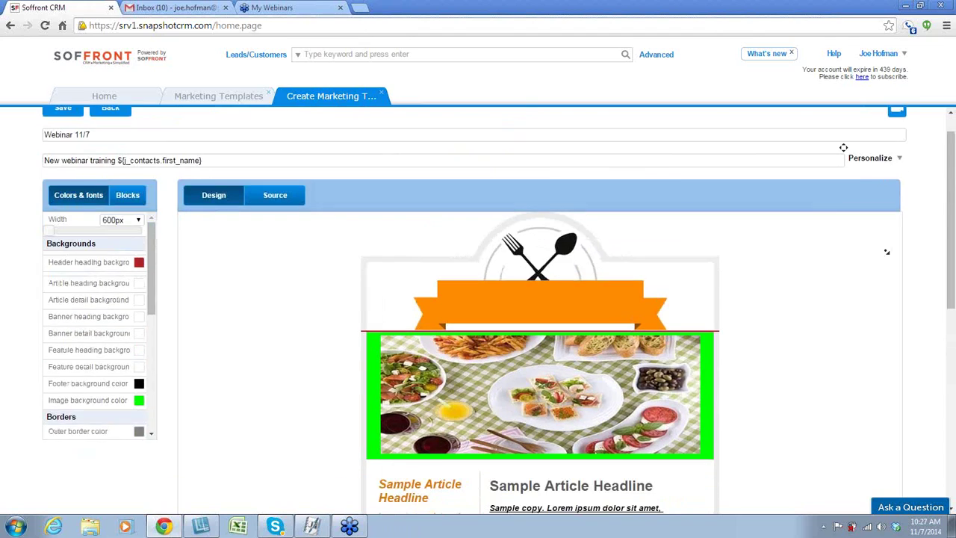
scroll(843, 147, "up", 5)
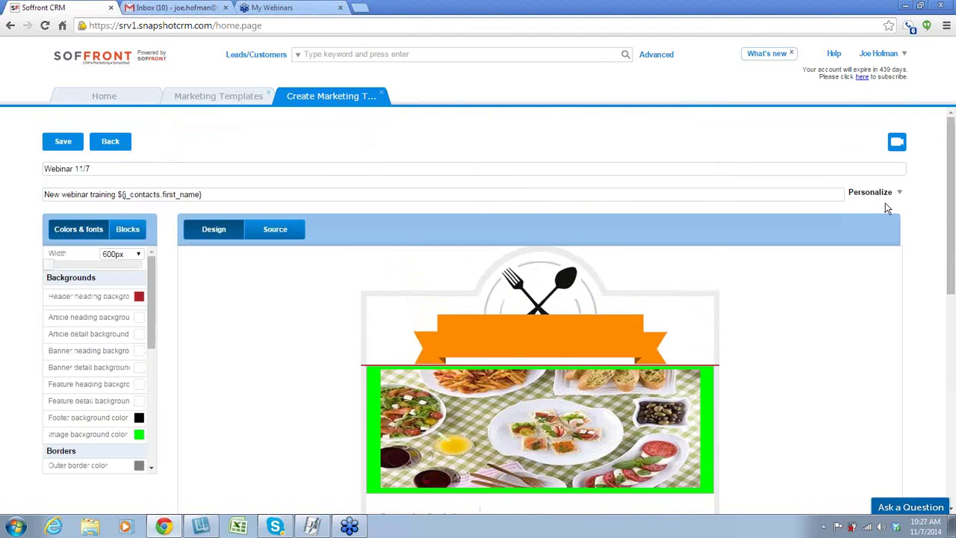
scroll(789, 352, "down", 2)
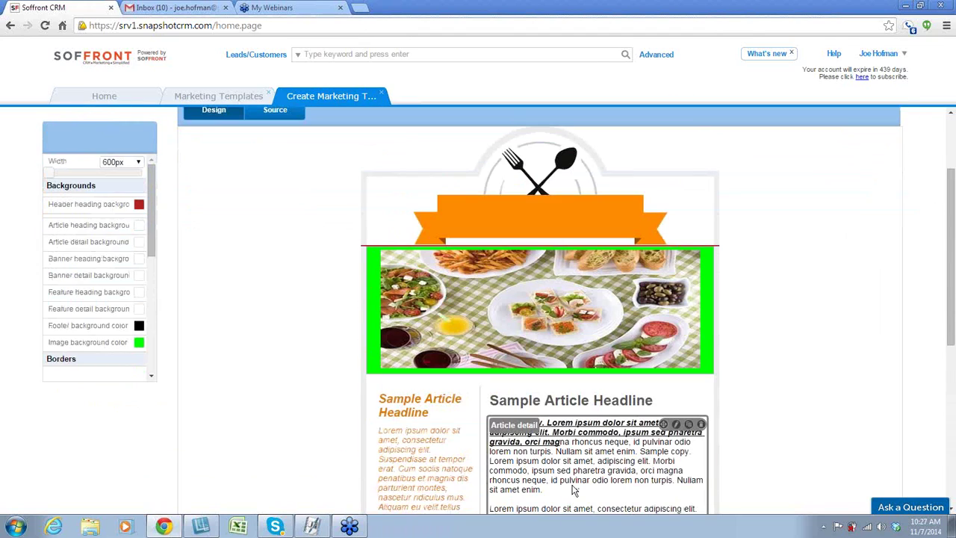
Step: Reopen the article detail block for editing, start inserting an image, and browse the server's image library
left_click(676, 424)
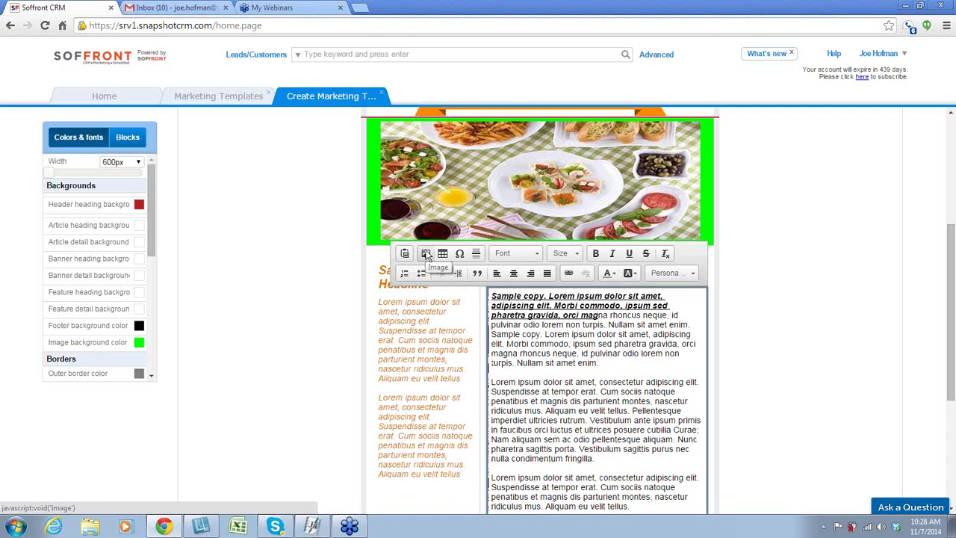
left_click(426, 254)
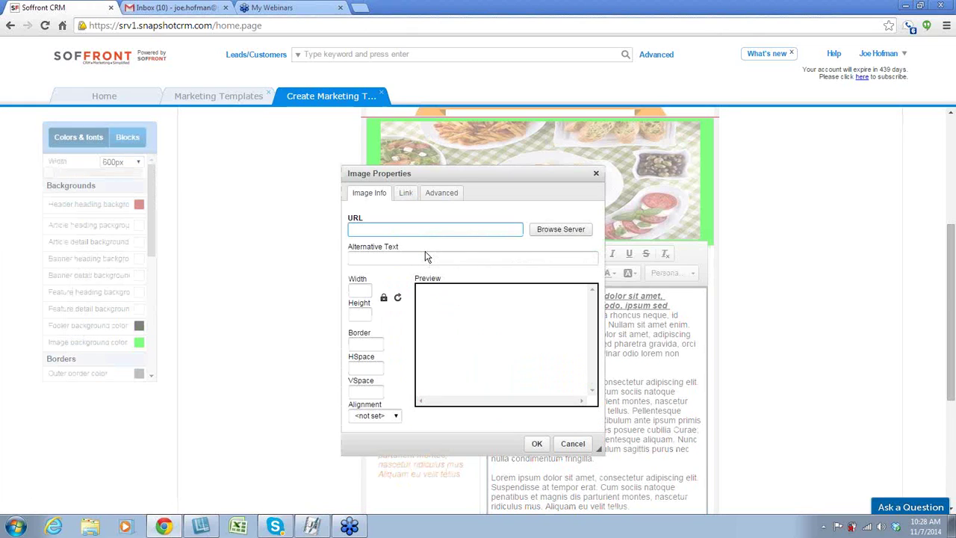
left_click(596, 175)
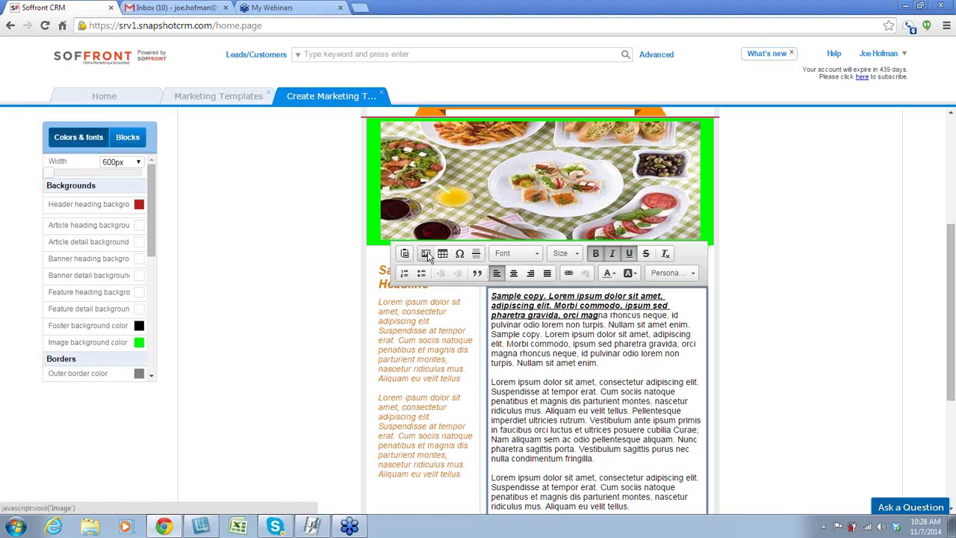
left_click(426, 254)
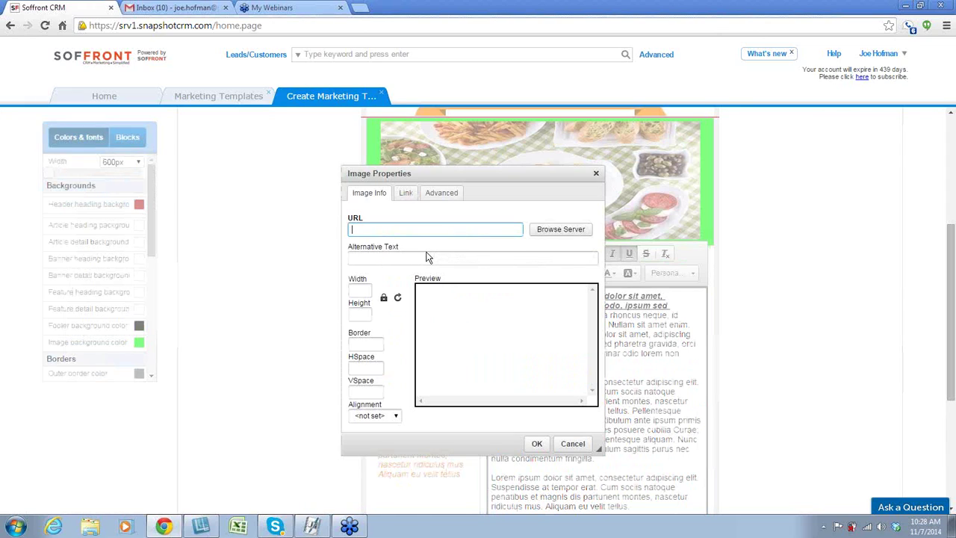
left_click(549, 232)
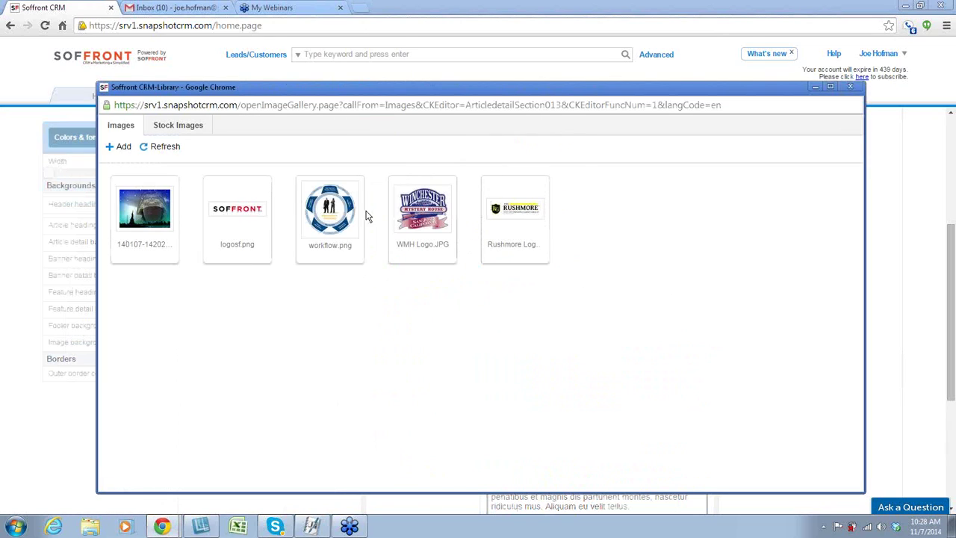
Step: Browse the stock images in the Computers, People and Holiday categories
mouse_move(169, 249)
left_click(170, 127)
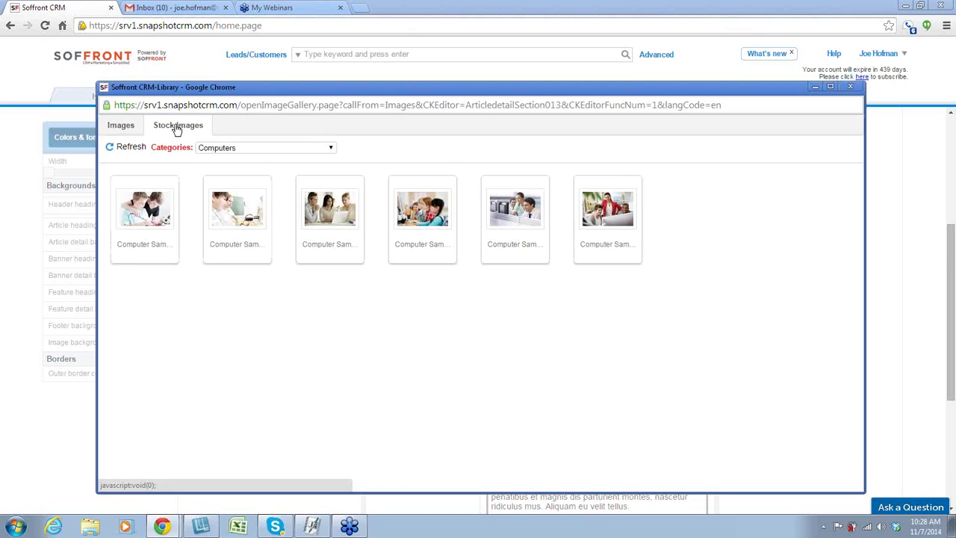
left_click(332, 151)
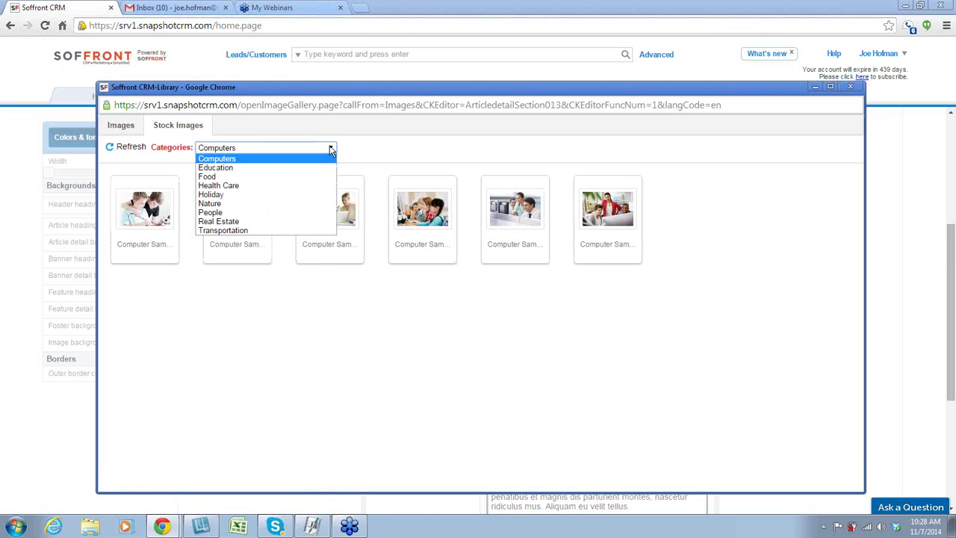
key("p")
key("Return")
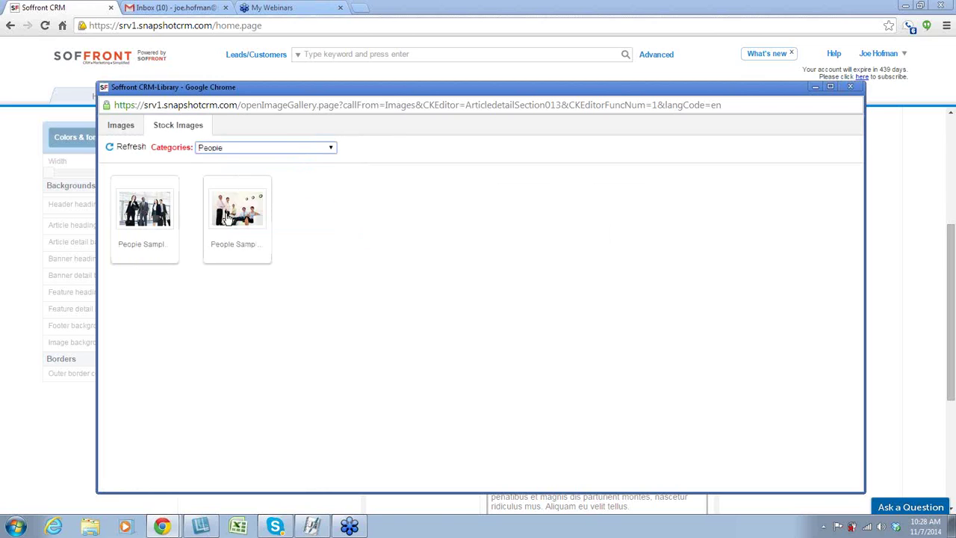
left_click(331, 151)
left_click(236, 193)
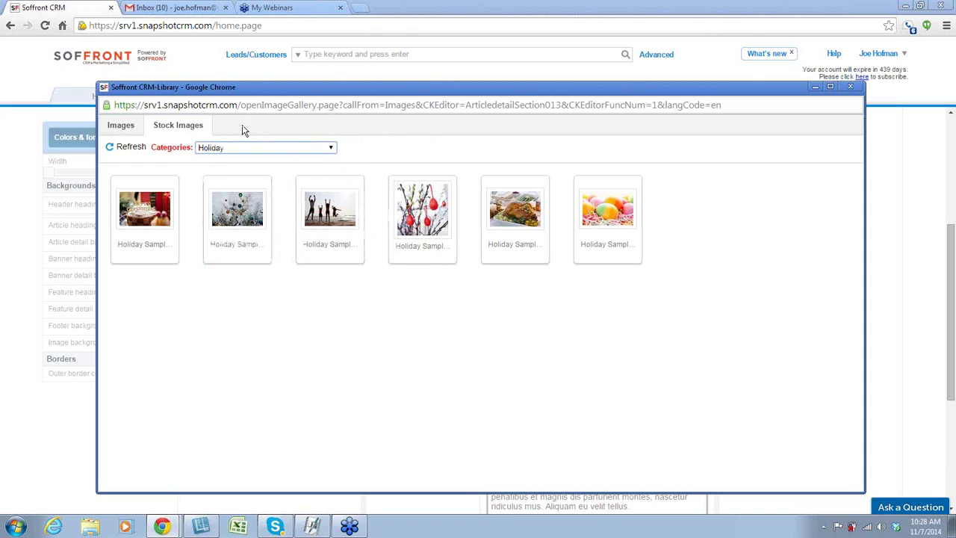
Step: Upload the "soffront funnel" picture from the Pictures library to the template's own image library
left_click(123, 127)
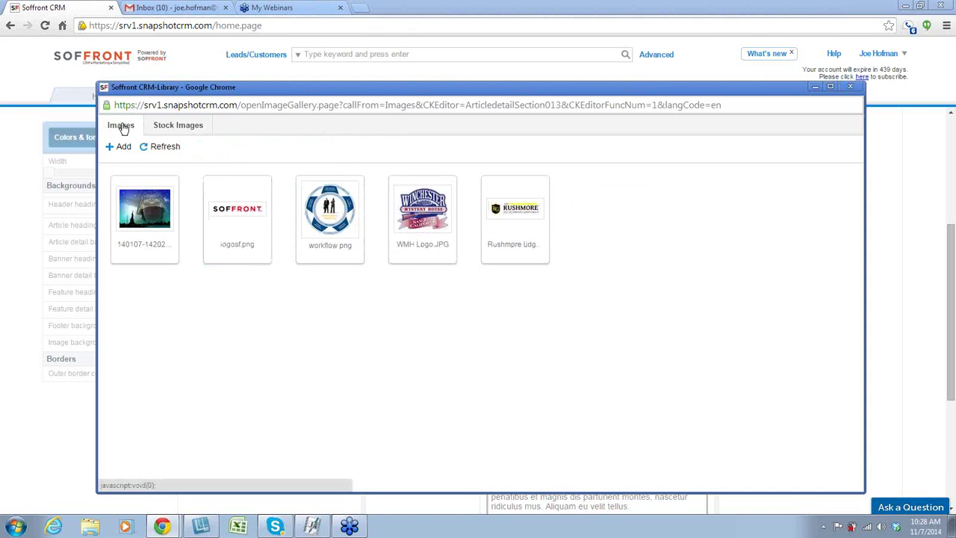
left_click(110, 147)
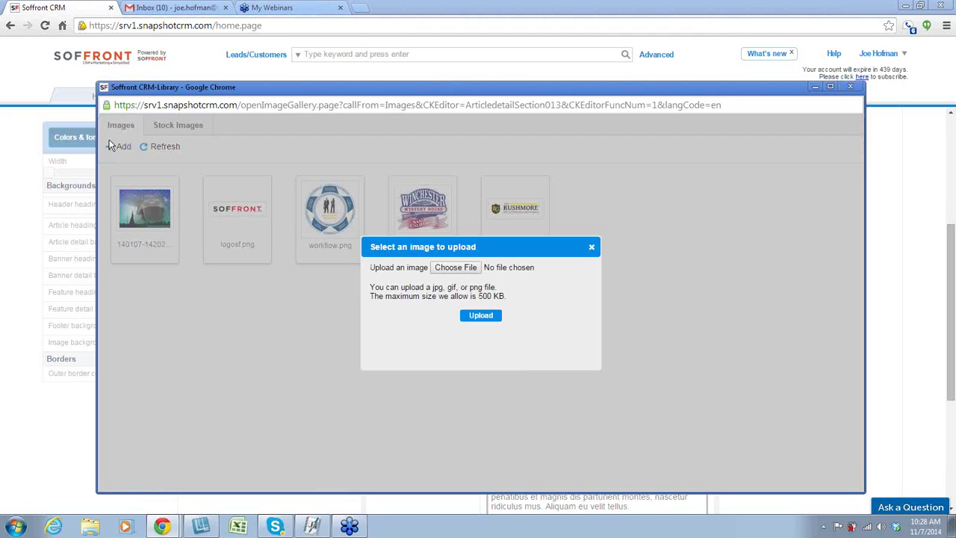
left_click(463, 267)
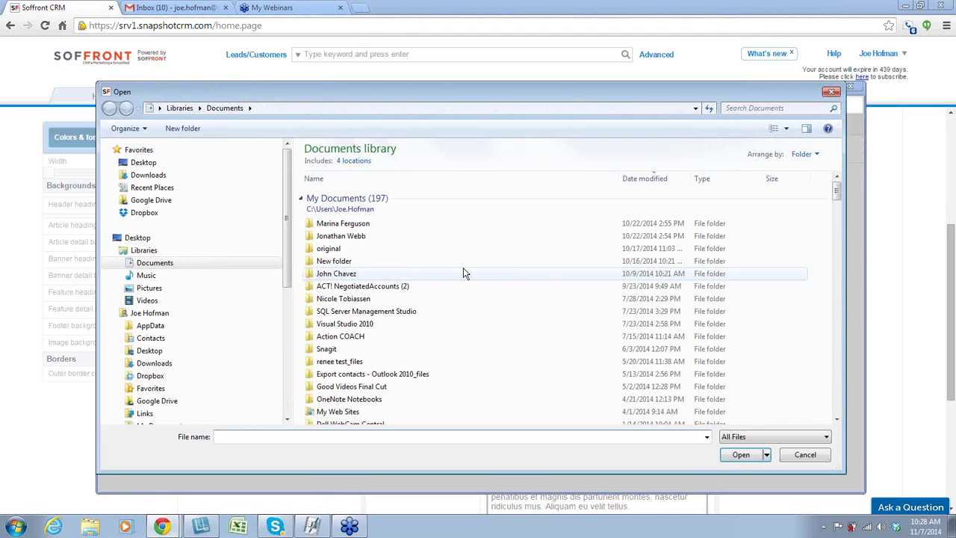
left_click(149, 288)
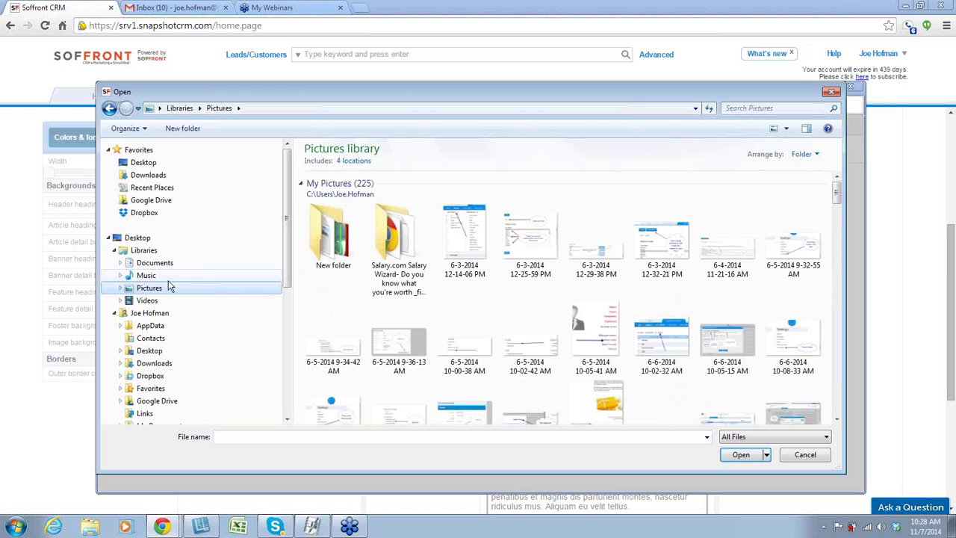
scroll(629, 259, "down", 1)
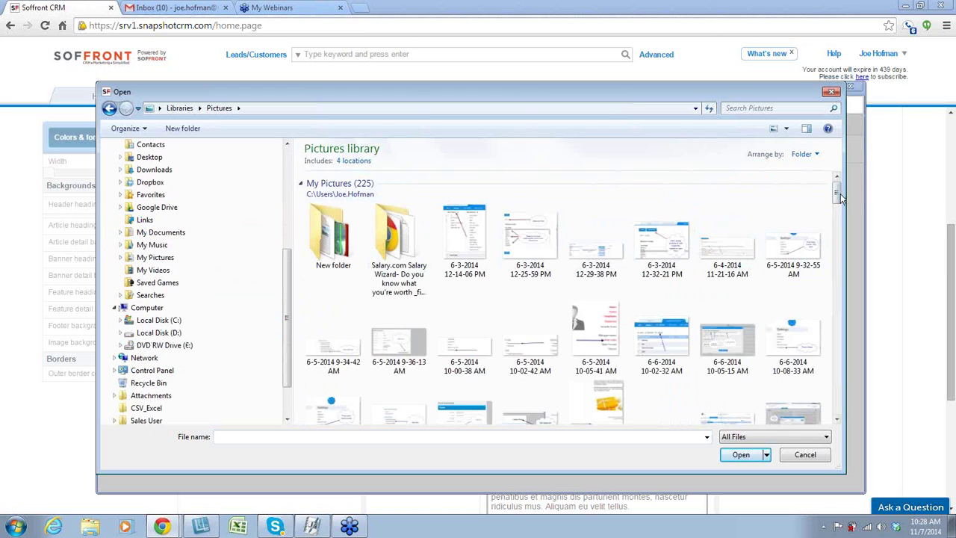
left_click_drag(841, 198, 847, 367)
double_click(598, 339)
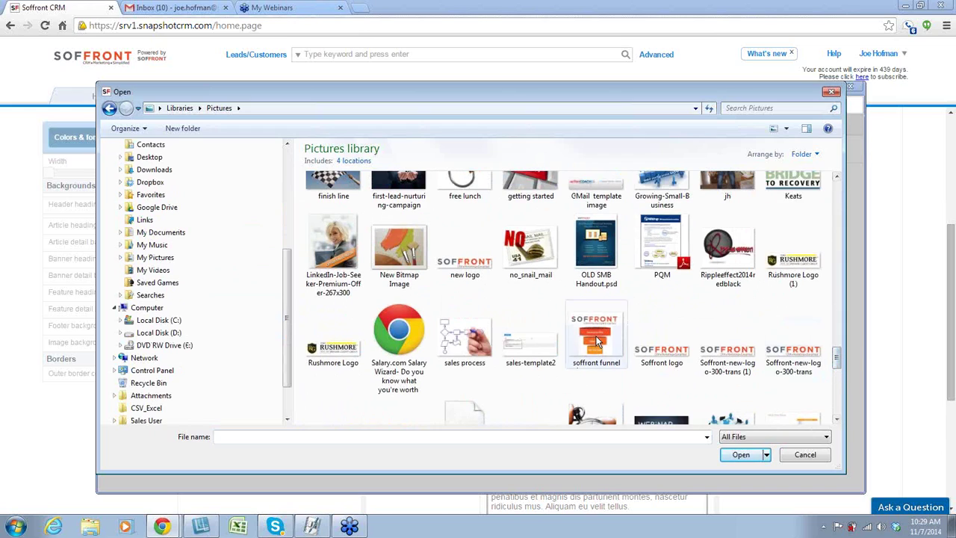
left_click(479, 316)
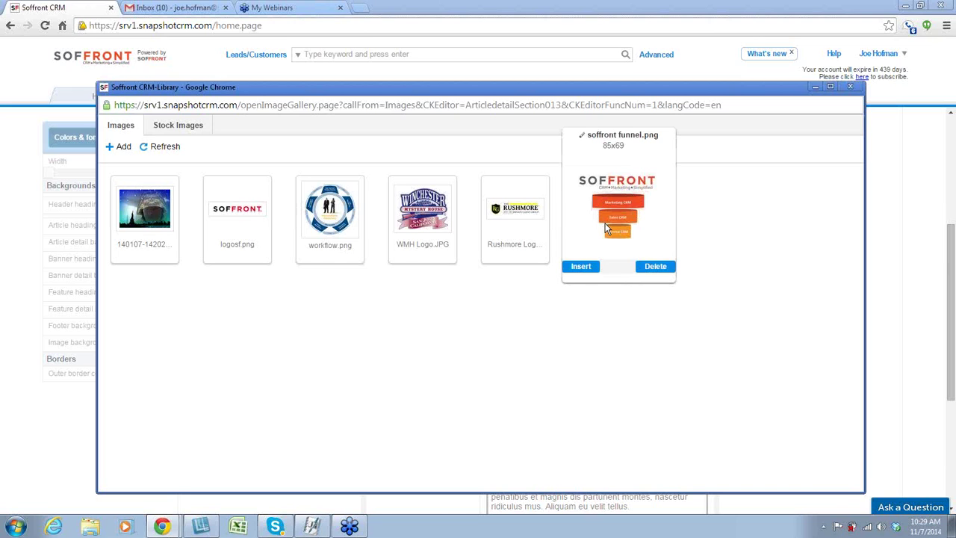
Step: Insert soffront funnel.png from the image library into the article detail block at its original size
left_click(581, 266)
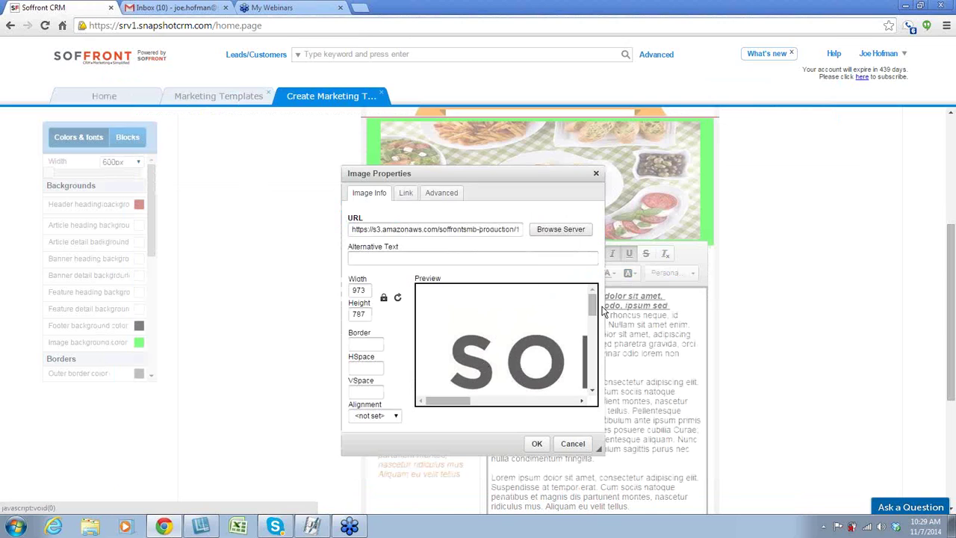
mouse_move(592, 302)
left_mouse_down()
mouse_move(596, 374)
mouse_move(595, 299)
left_mouse_up()
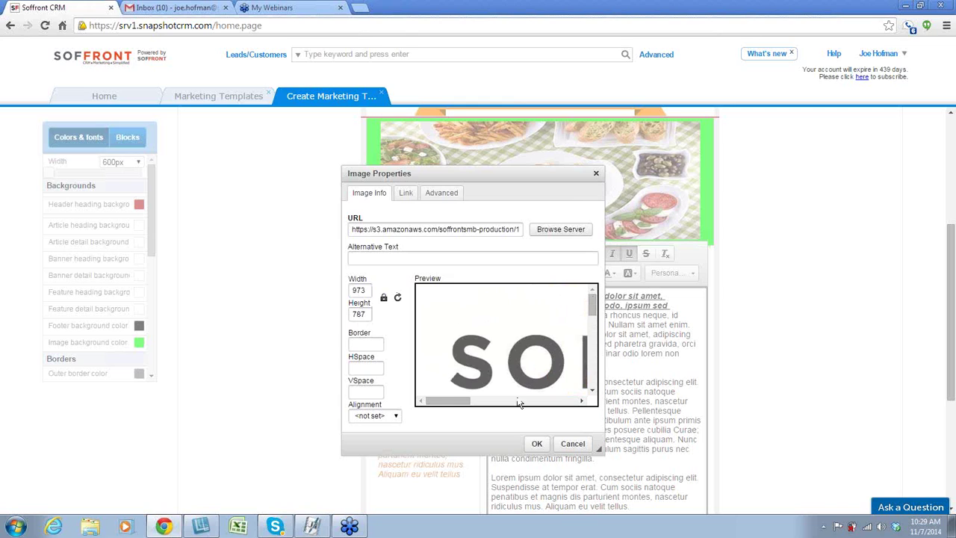
left_click(536, 443)
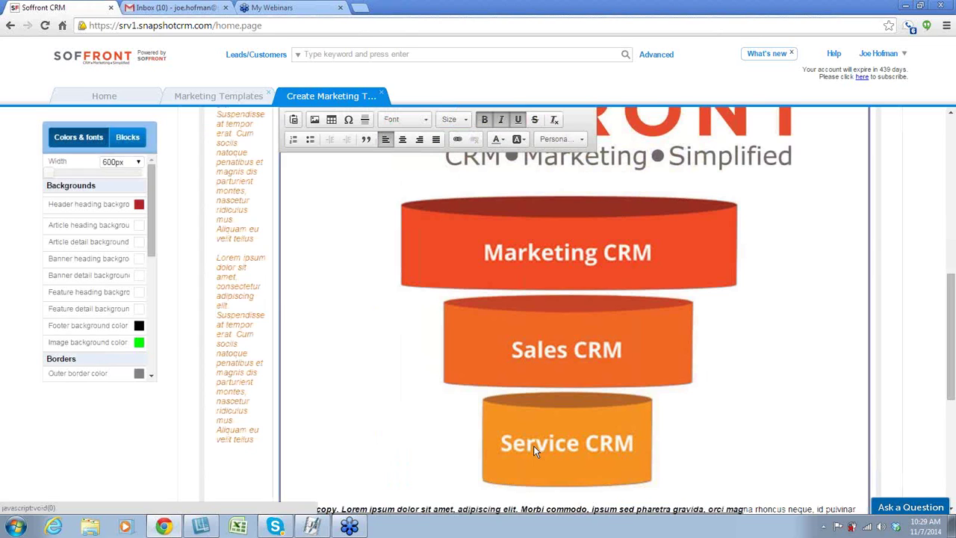
Step: Examine how the inserted funnel image sits in the article detail block relative to the surrounding text and template blocks
left_click(583, 416)
scroll(800, 352, "up", 5)
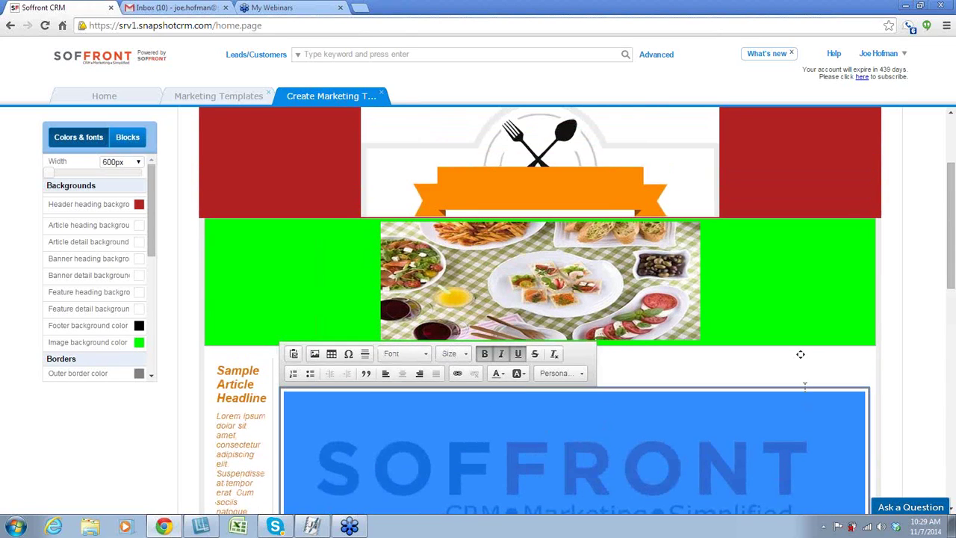
scroll(718, 363, "down", 5)
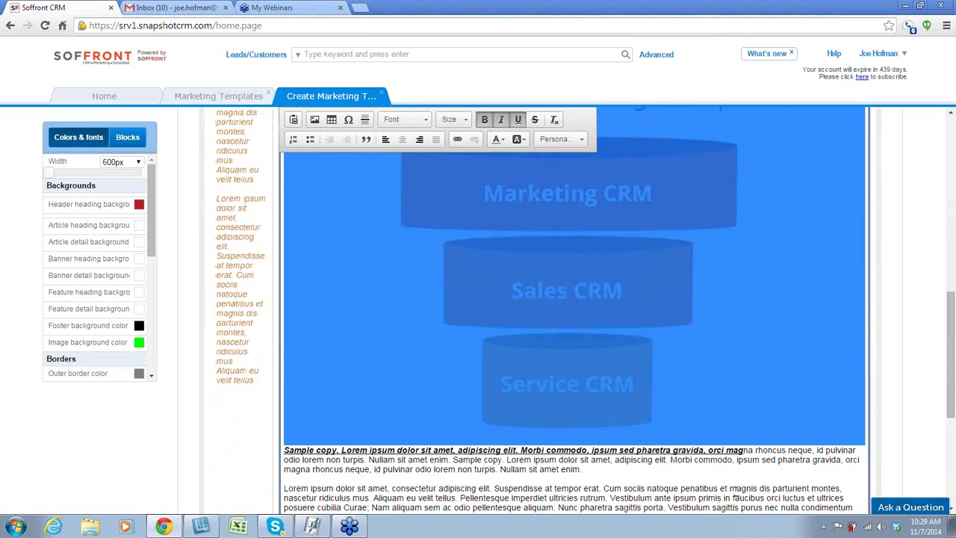
left_click(730, 464)
scroll(756, 332, "up", 5)
scroll(747, 329, "down", 4)
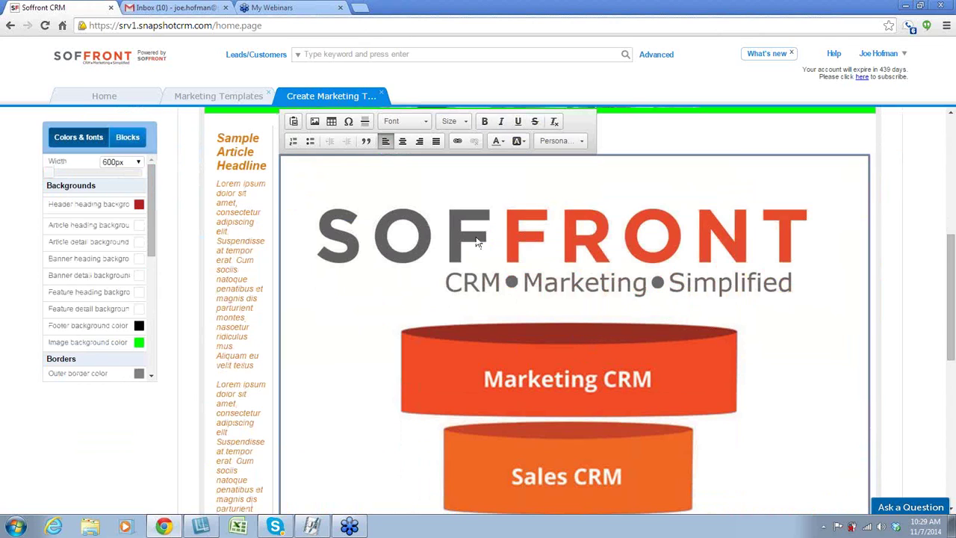
scroll(431, 261, "down", 4)
scroll(436, 267, "down", 3)
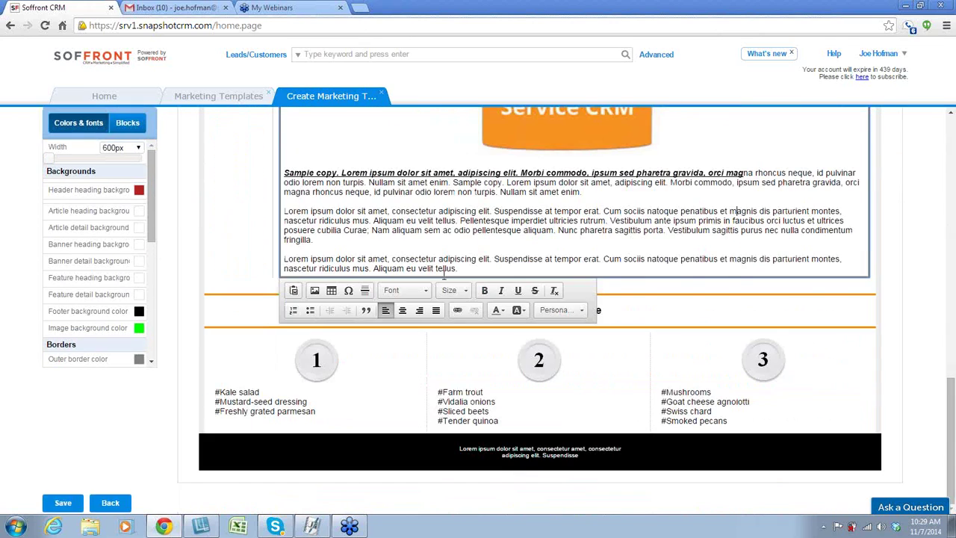
scroll(444, 271, "up", 7)
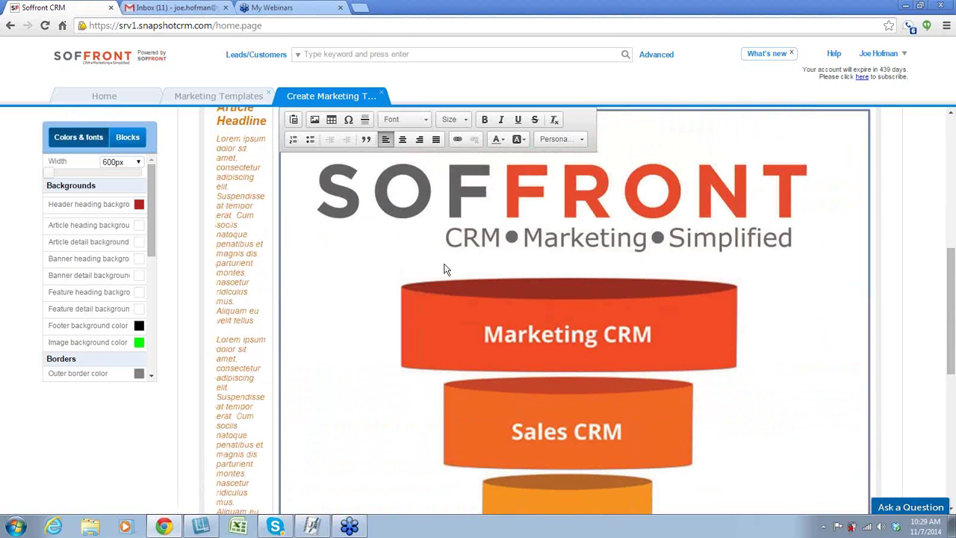
scroll(444, 267, "down", 5)
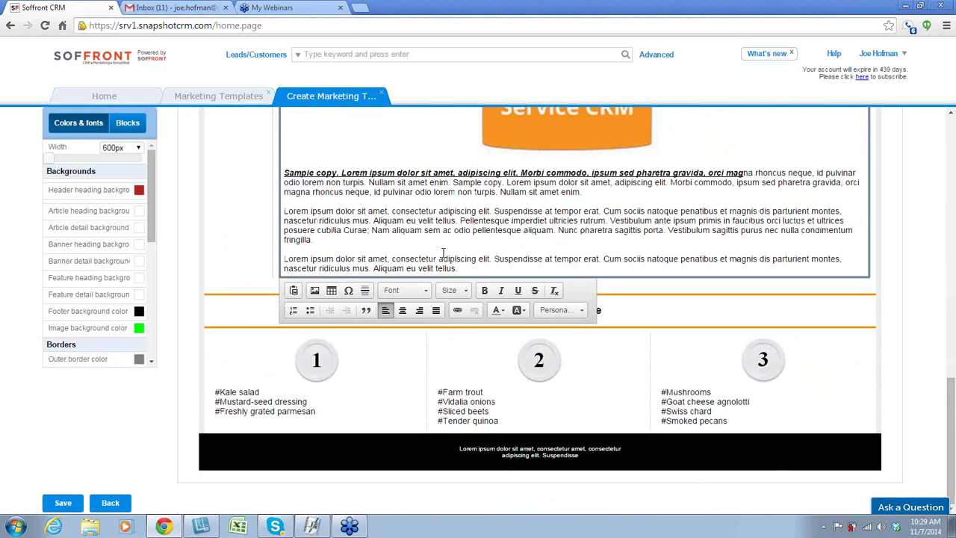
scroll(443, 254, "up", 3)
scroll(442, 254, "down", 3)
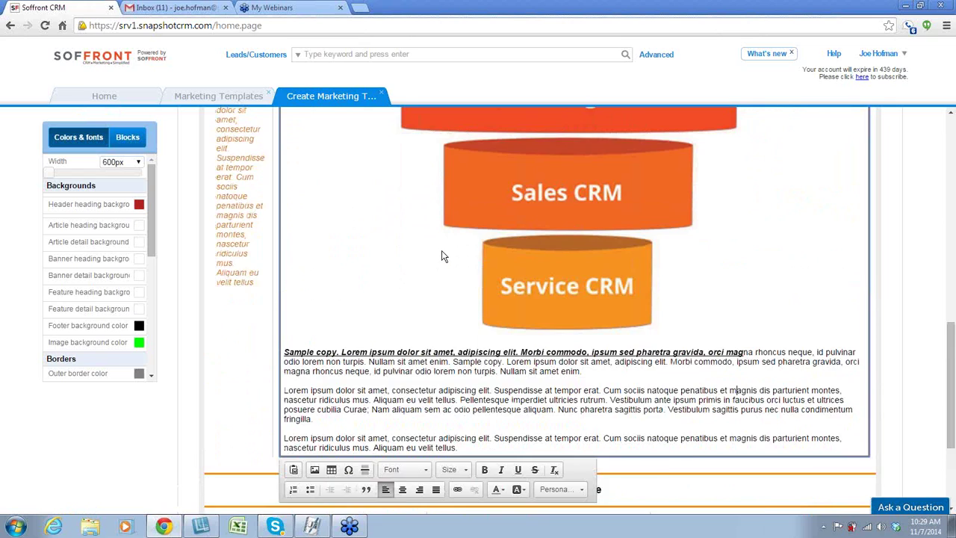
scroll(442, 253, "up", 6)
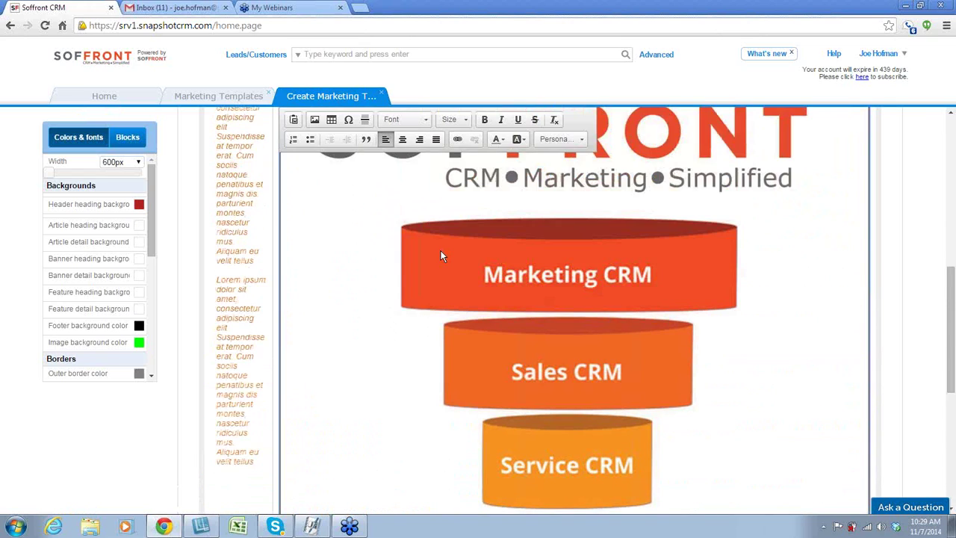
scroll(441, 254, "down", 8)
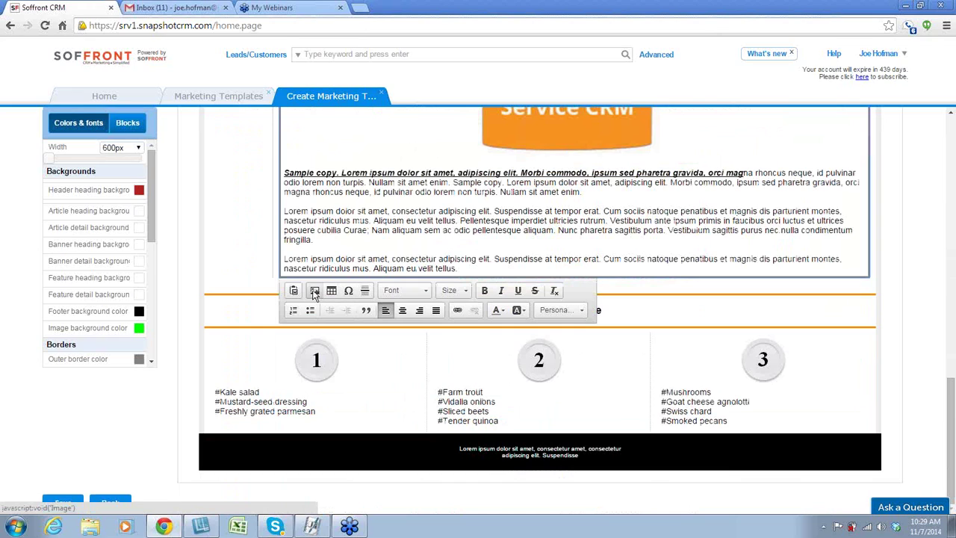
Step: Insert a URL link to the library document "Adding a User.docx" in the article detail block's second text paragraph
scroll(719, 214, "up", 1)
scroll(719, 215, "up", 2)
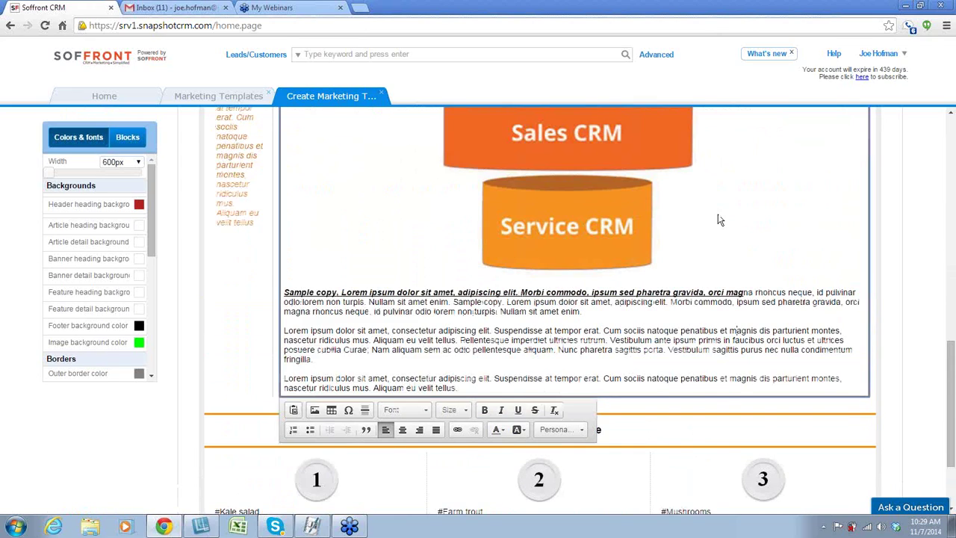
scroll(720, 219, "down", 2)
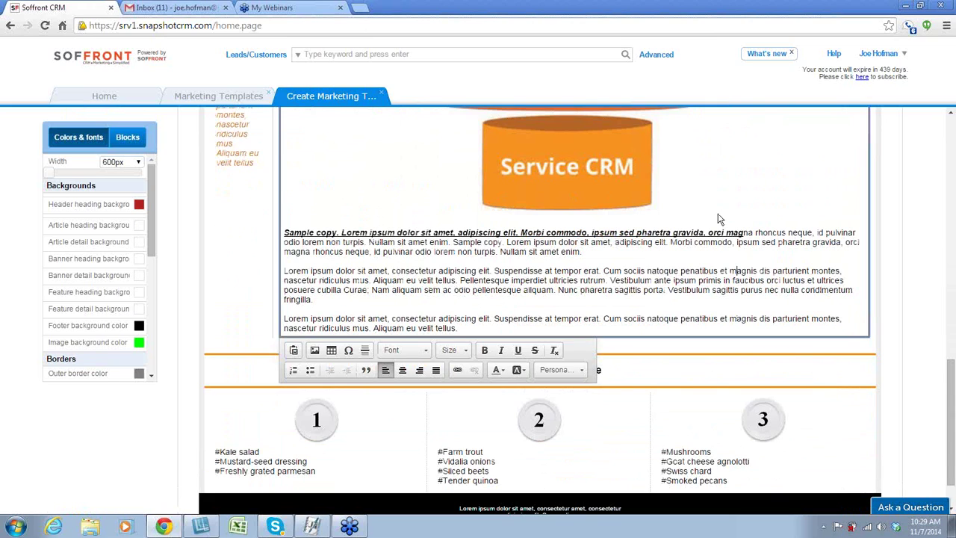
left_click(457, 371)
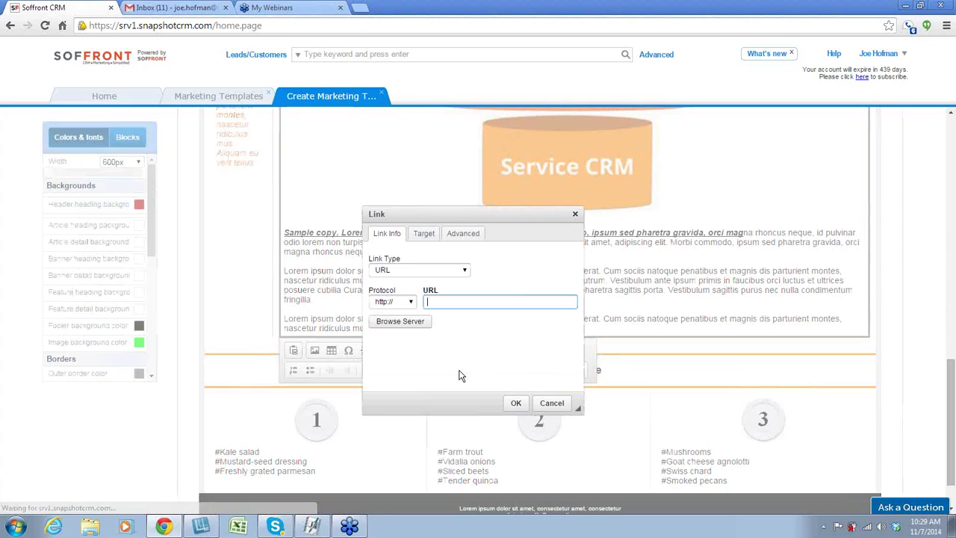
left_click(401, 323)
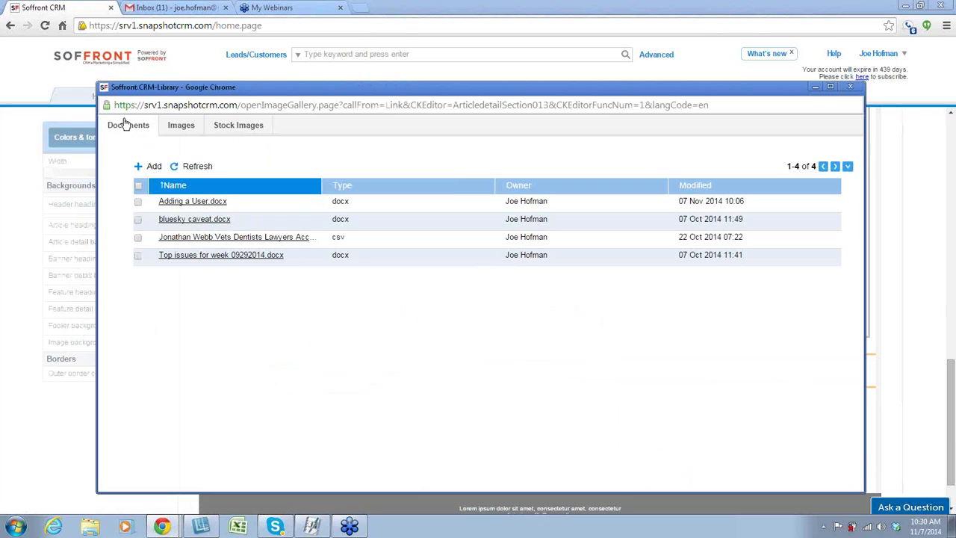
left_click(137, 203)
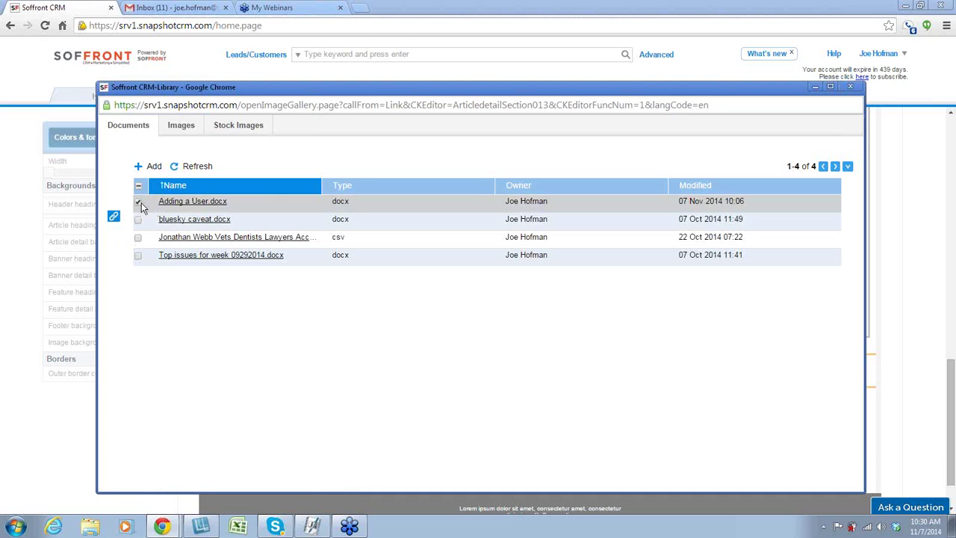
left_click(112, 218)
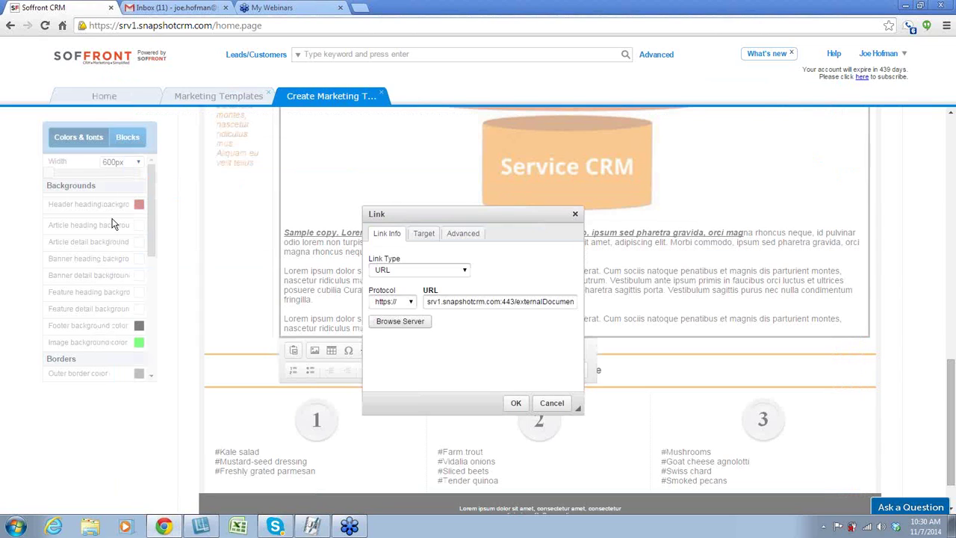
left_click(517, 404)
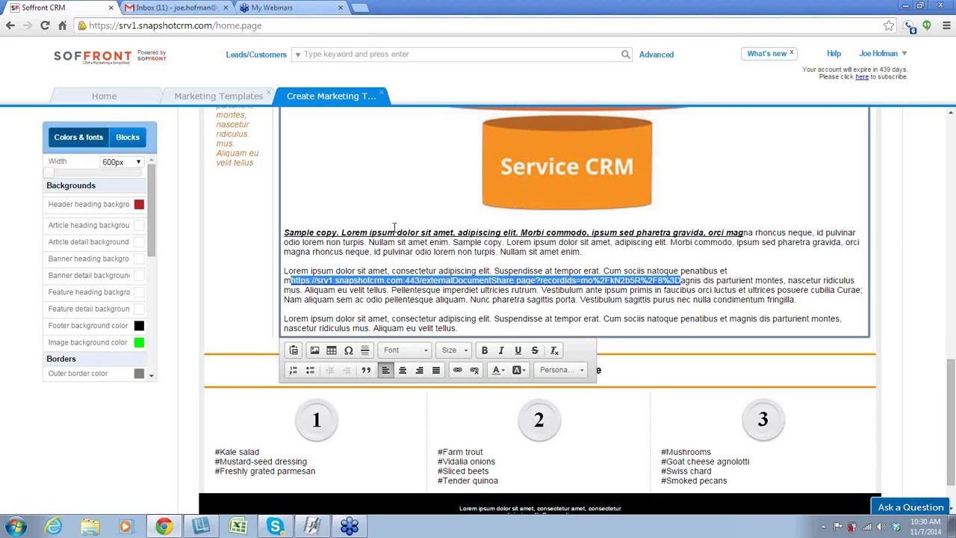
Step: Remove the hyperlink from the document URL in the article's second paragraph, keeping its text
scroll(366, 220, "up", 5)
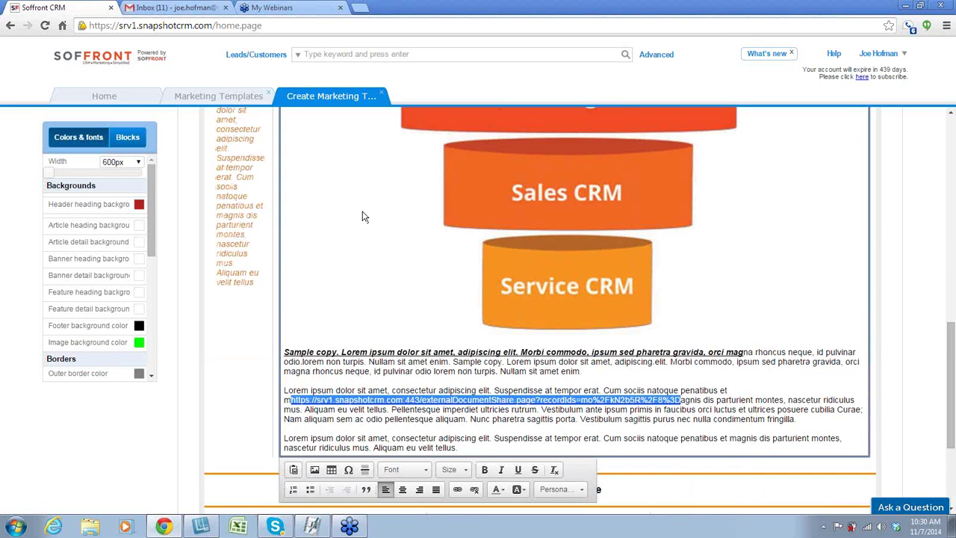
scroll(359, 222, "down", 5)
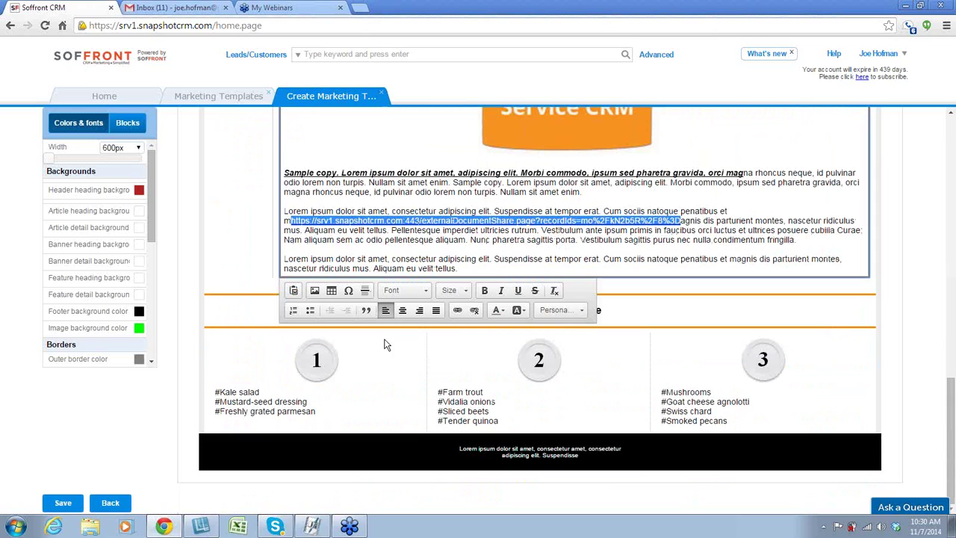
left_click(476, 311)
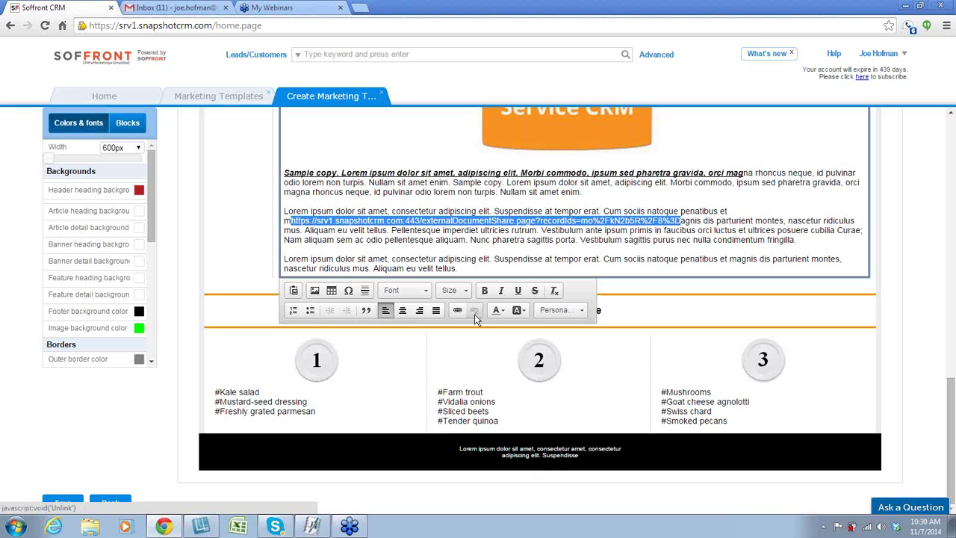
left_click(457, 311)
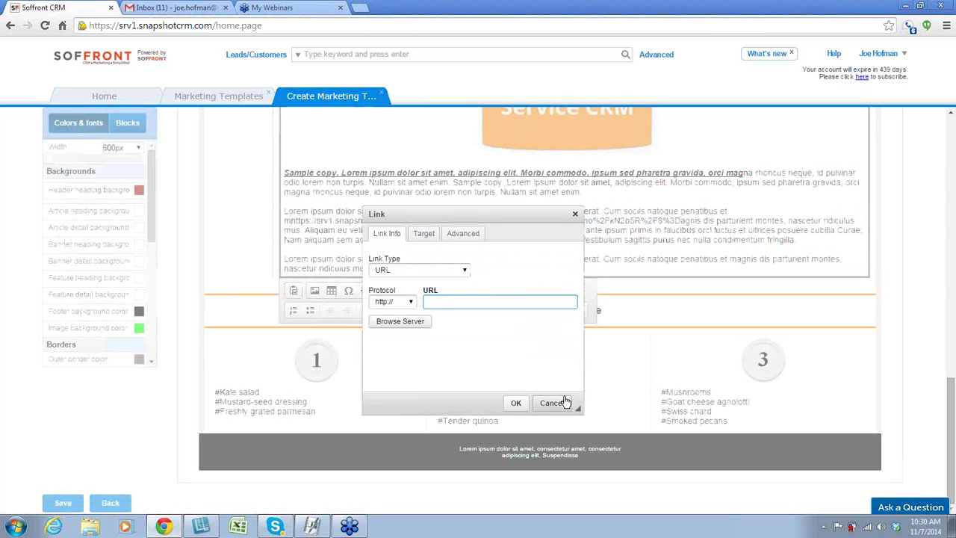
left_click(420, 325)
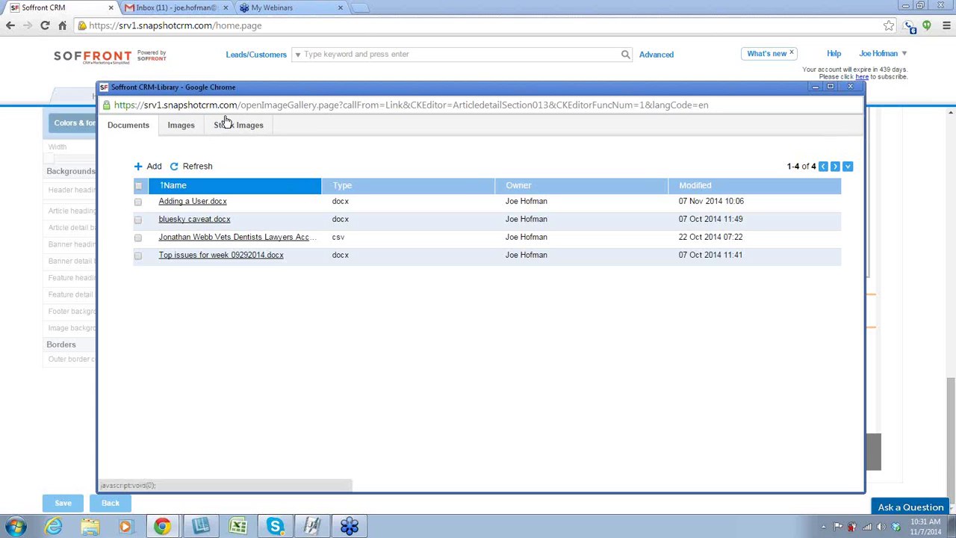
left_click(851, 88)
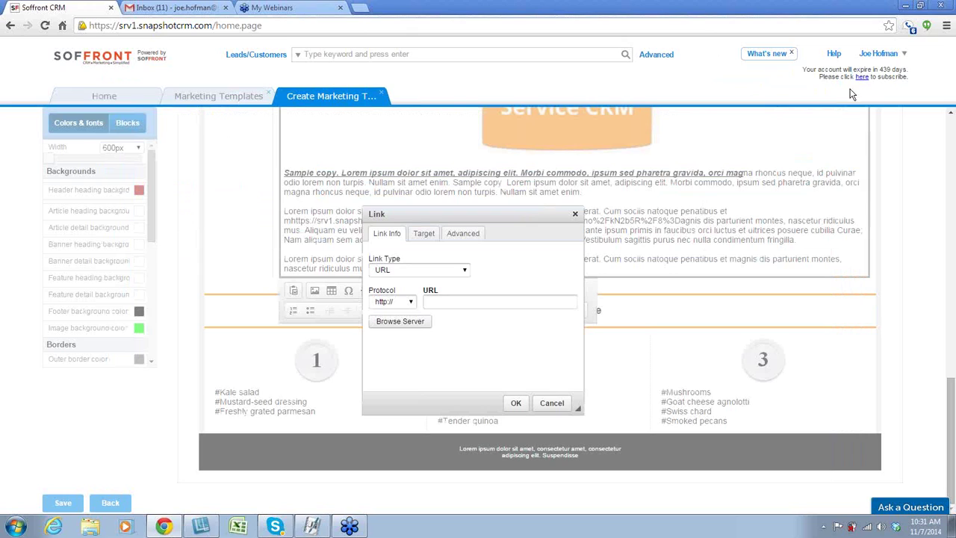
left_click(513, 403)
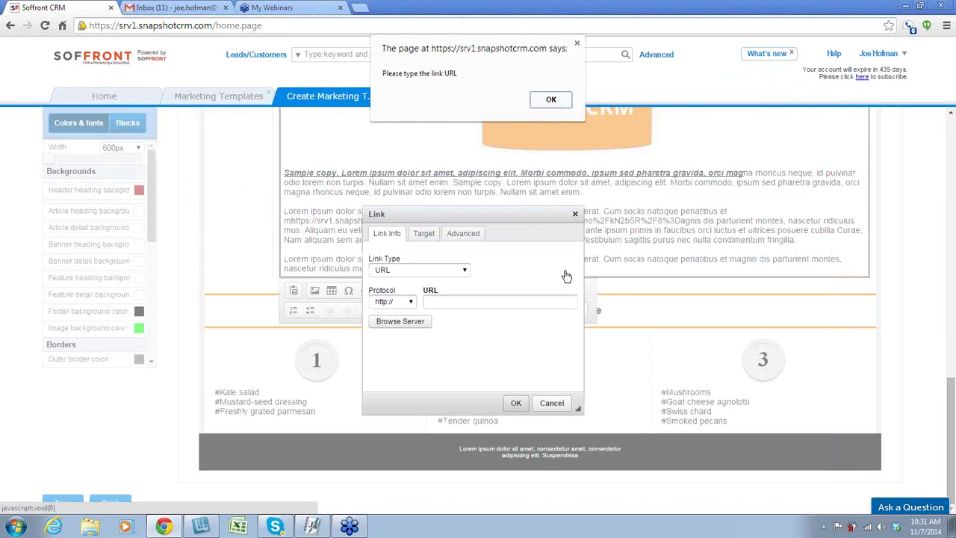
left_click(550, 100)
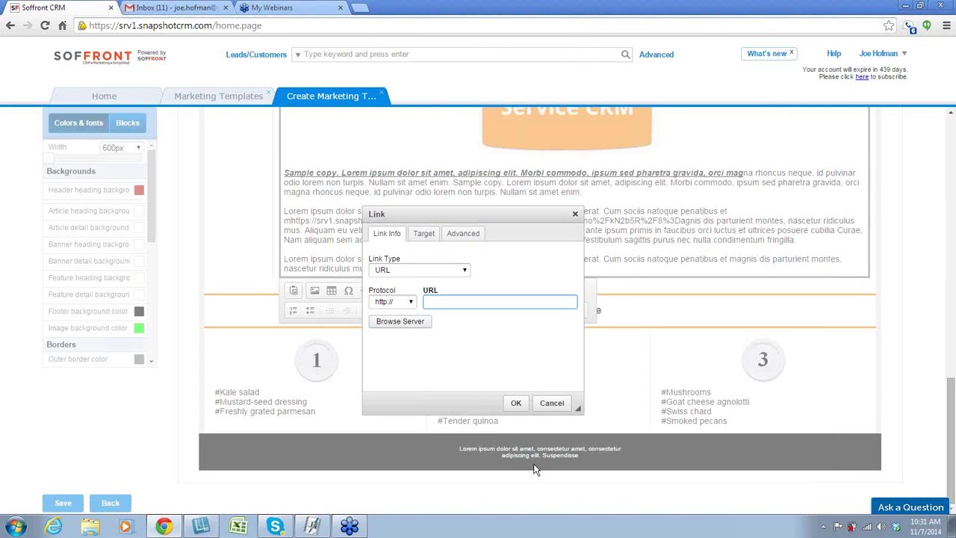
left_click(550, 403)
scroll(668, 335, "up", 5)
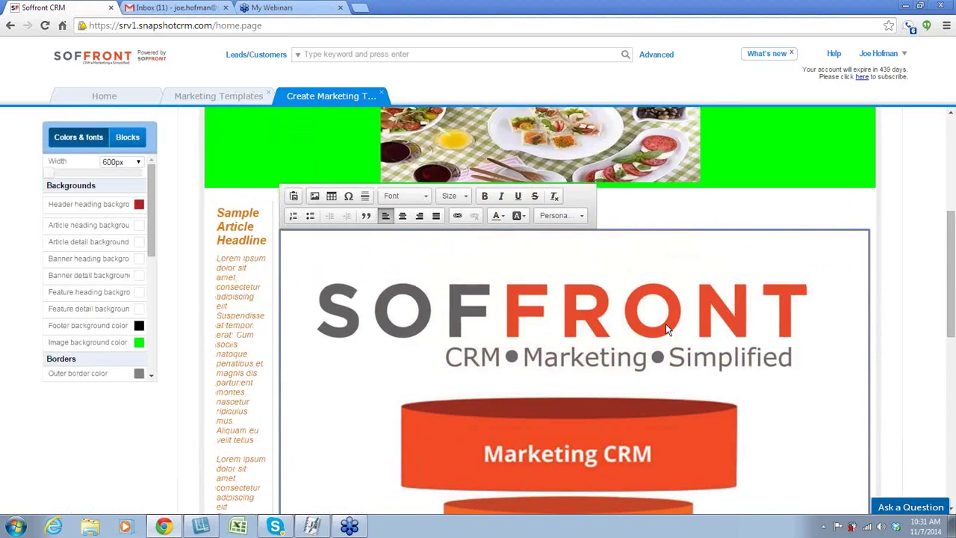
Step: Change the template's header heading background color to bright green
scroll(666, 323, "up", 2)
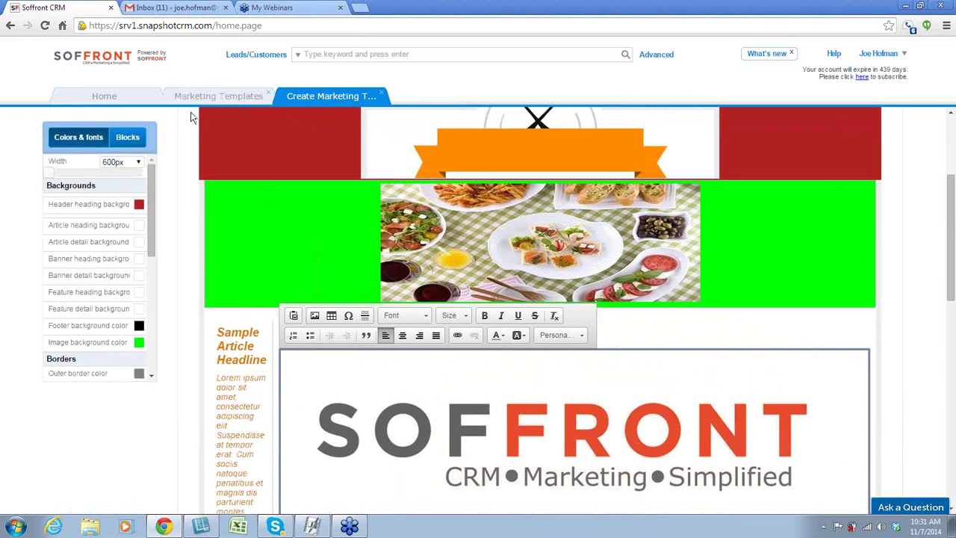
scroll(215, 217, "up", 2)
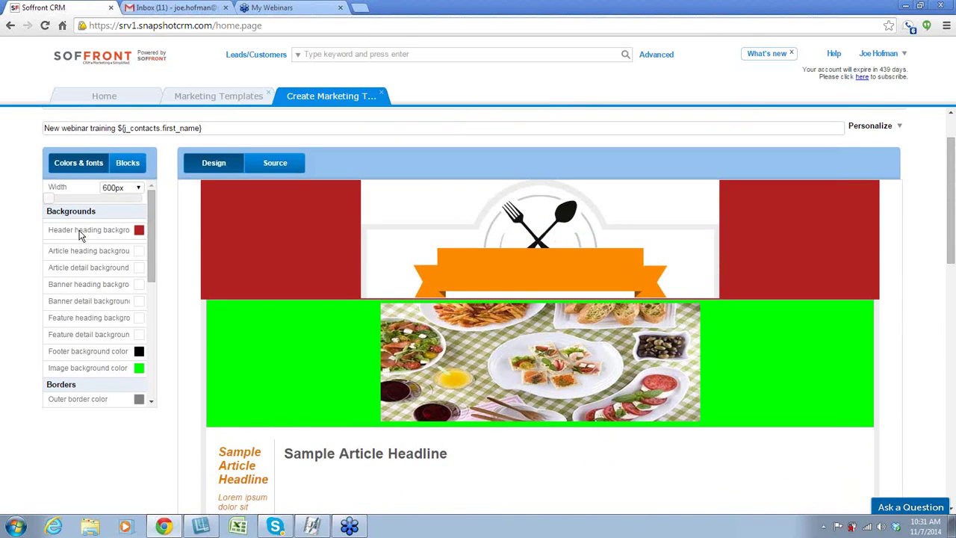
left_click(139, 230)
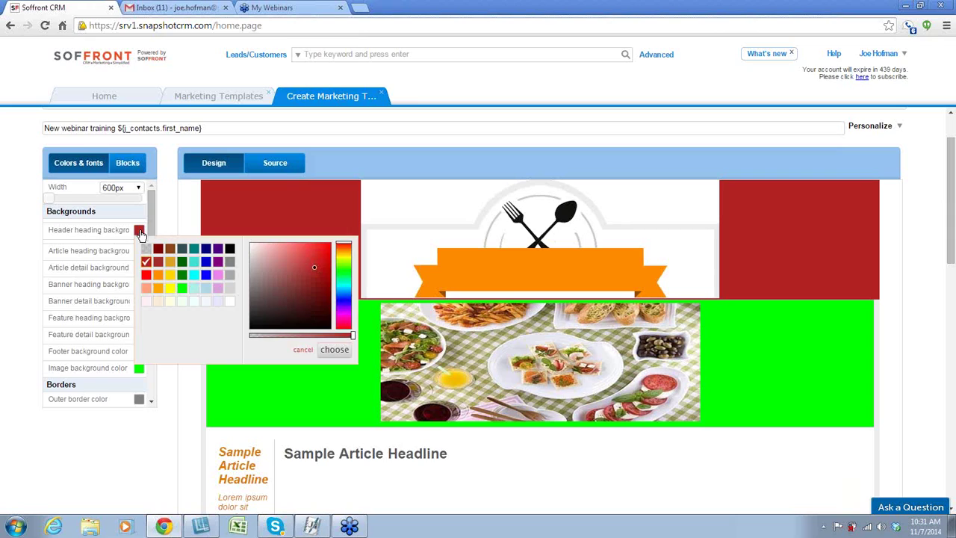
left_click(181, 288)
Step: Set the article heading background color to orange and the banner detail background color to dark green
left_click(139, 251)
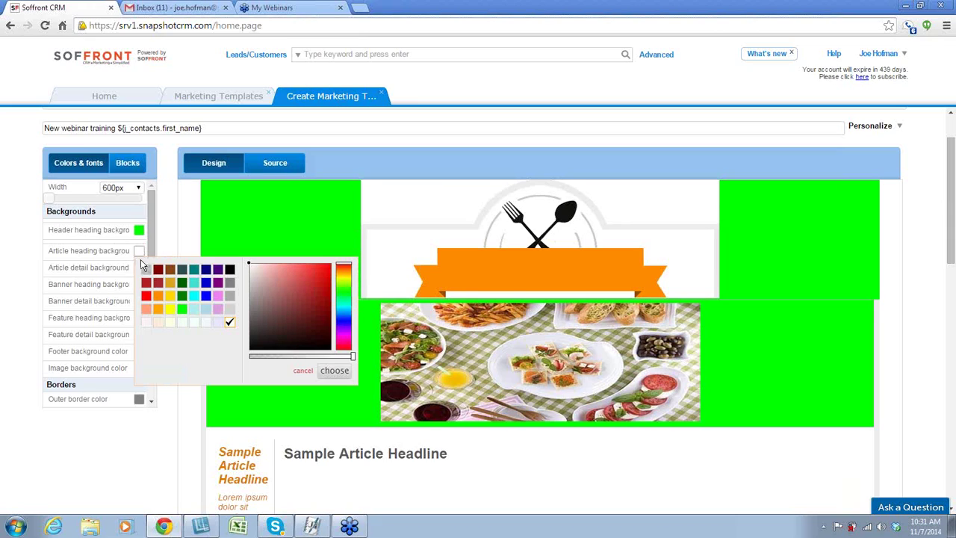
left_click(158, 296)
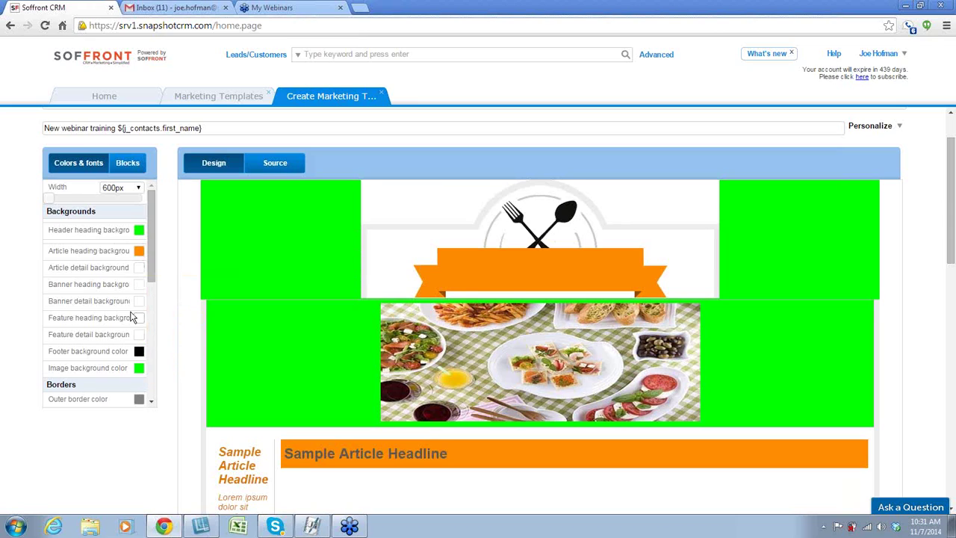
scroll(316, 317, "down", 6)
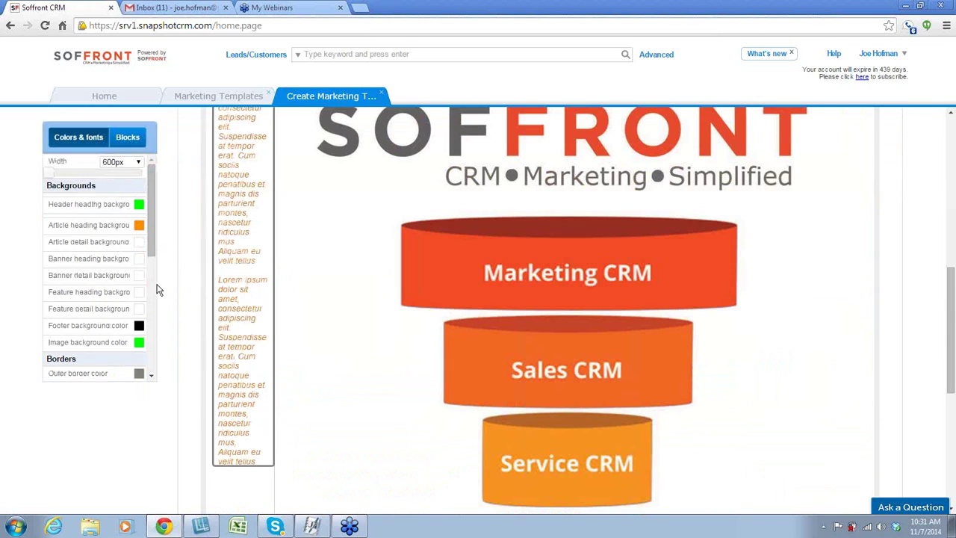
left_click(139, 275)
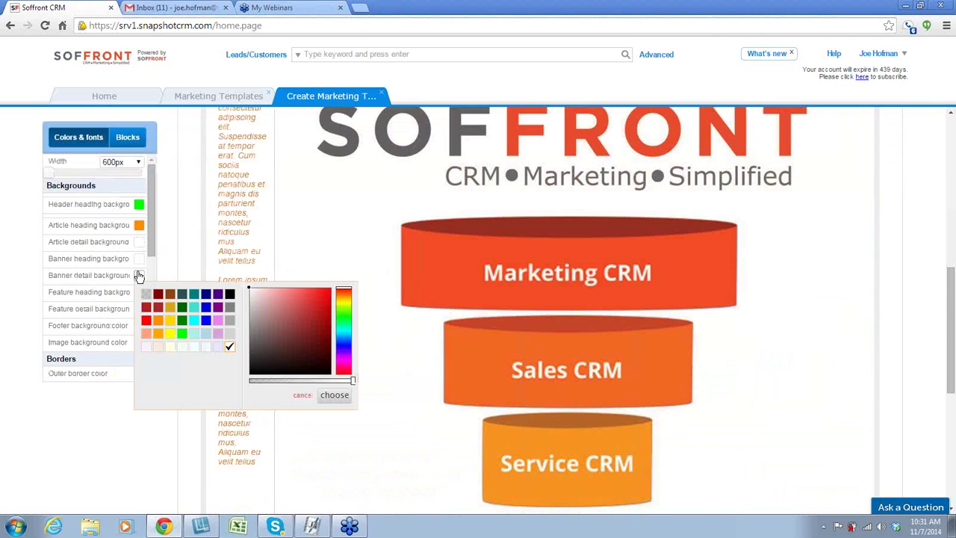
left_click(180, 320)
scroll(355, 260, "up", 10)
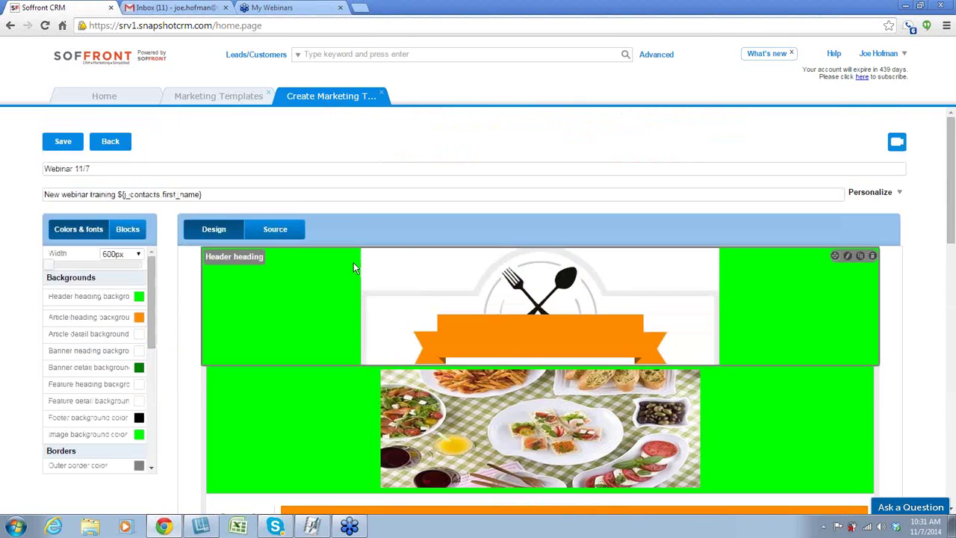
scroll(354, 263, "down", 6)
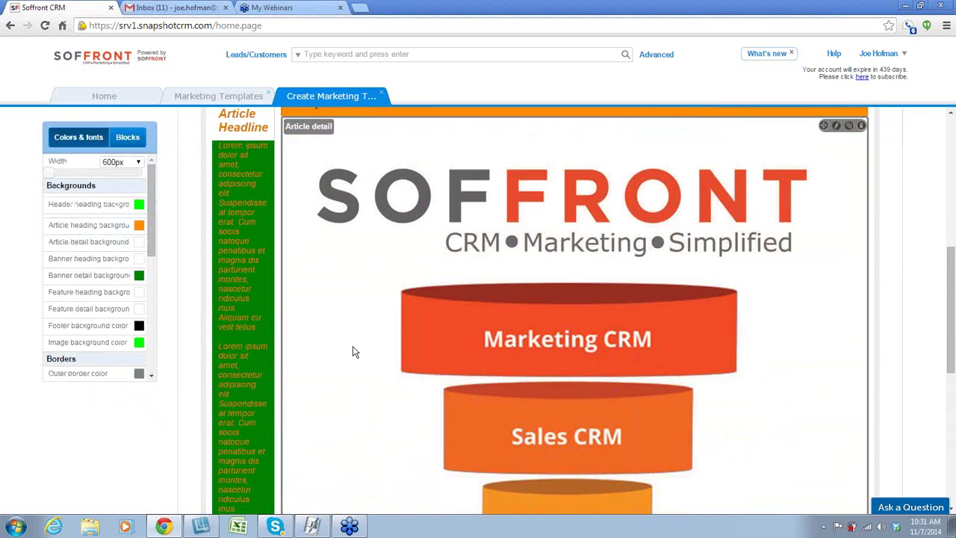
scroll(544, 247, "up", 8)
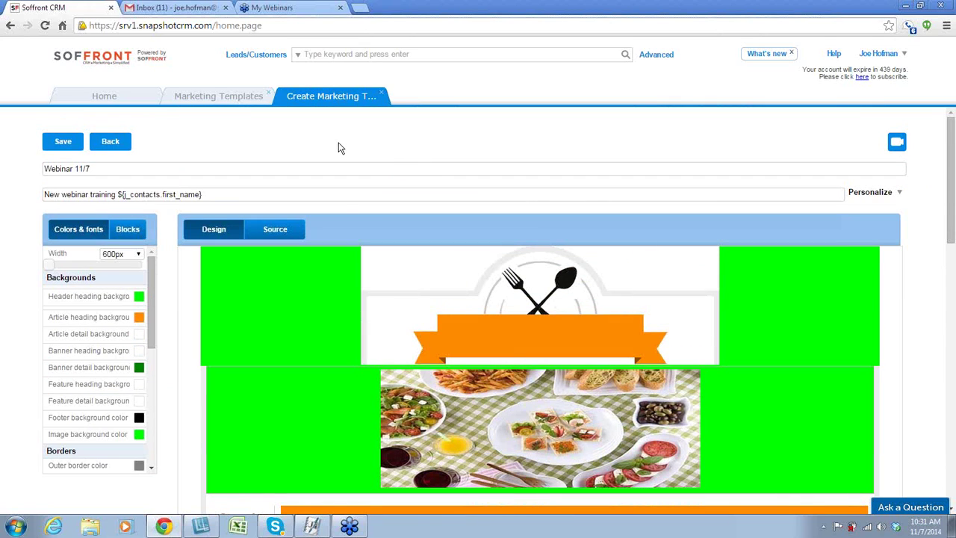
scroll(338, 148, "down", 10)
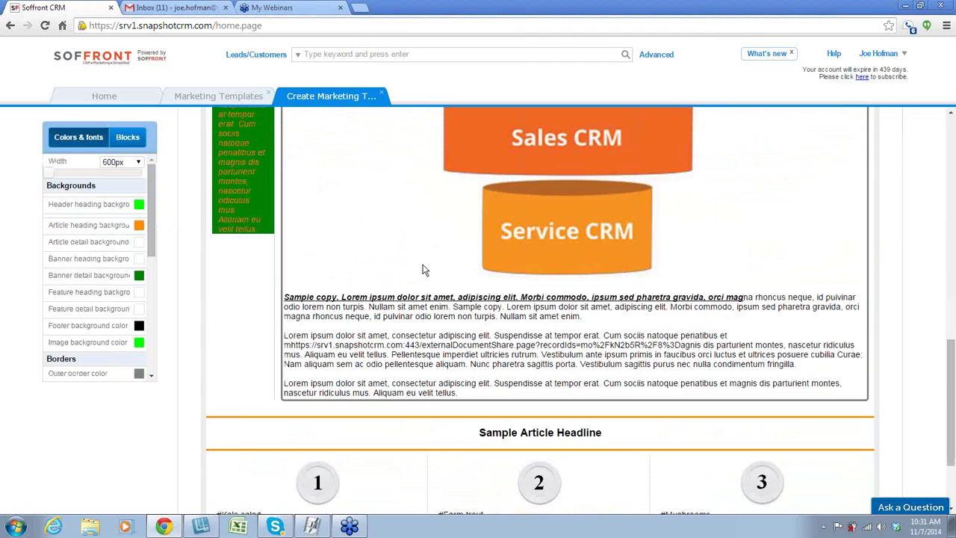
scroll(422, 270, "up", 10)
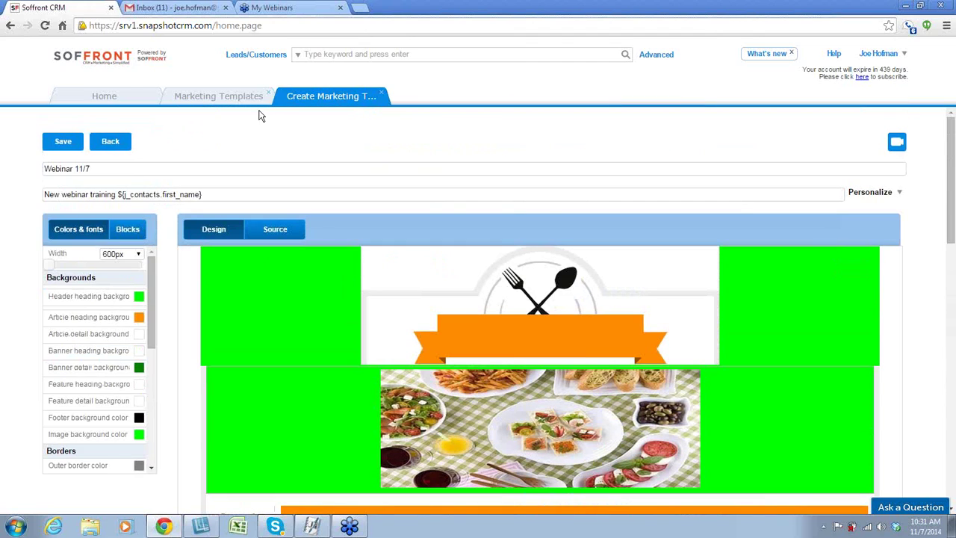
Step: Set the header heading background color to golden yellow and save the Webinar 11/7 template
left_click(139, 297)
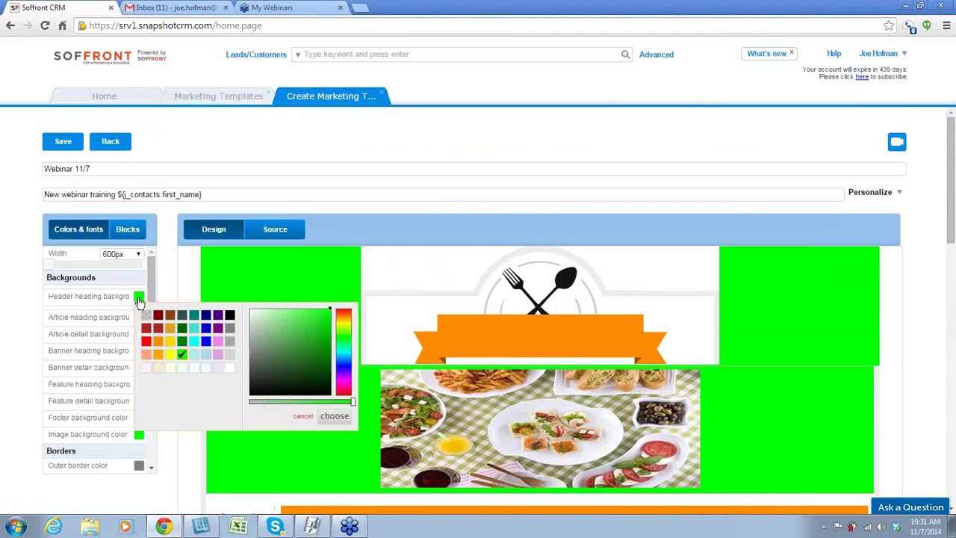
left_click(170, 327)
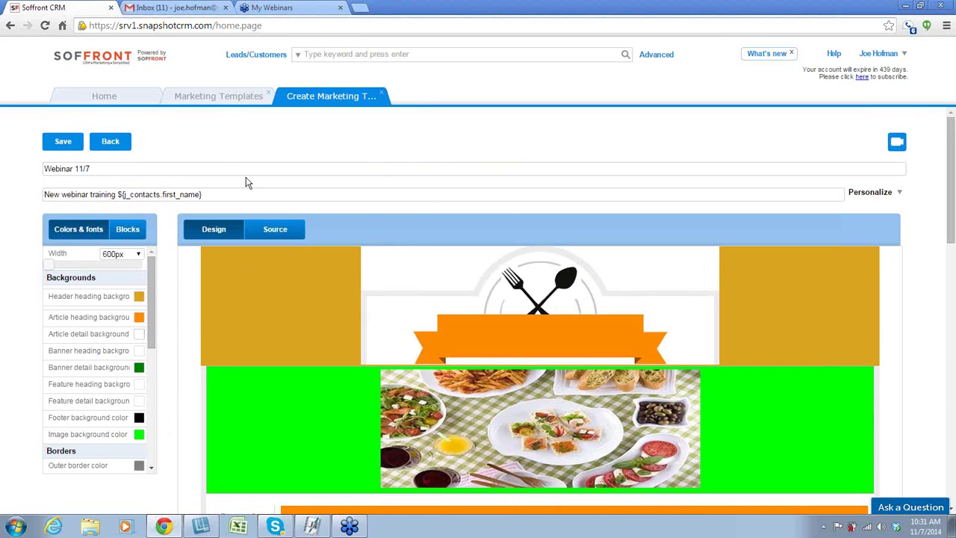
left_click(59, 144)
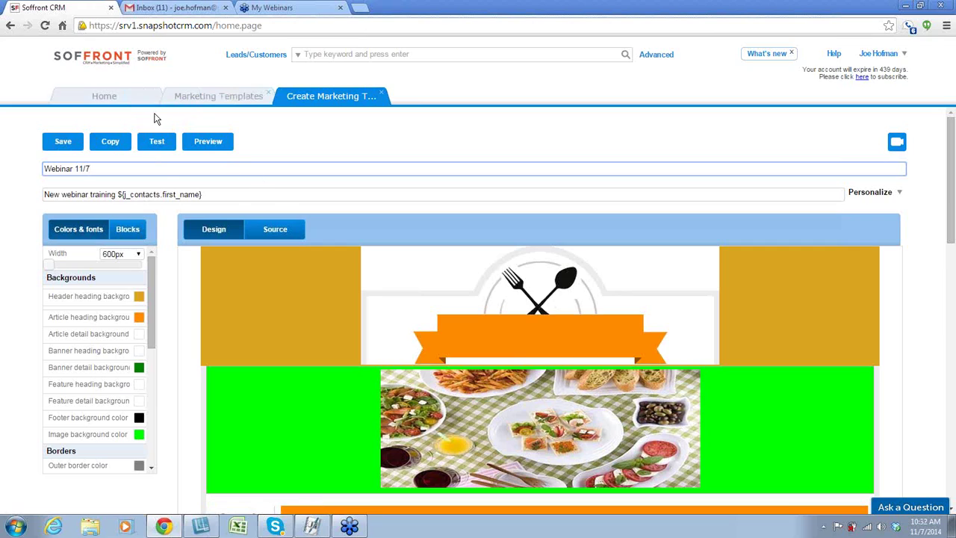
Step: Open the marketing Broadcast Campaigns list and start creating a new broadcast
left_click(105, 96)
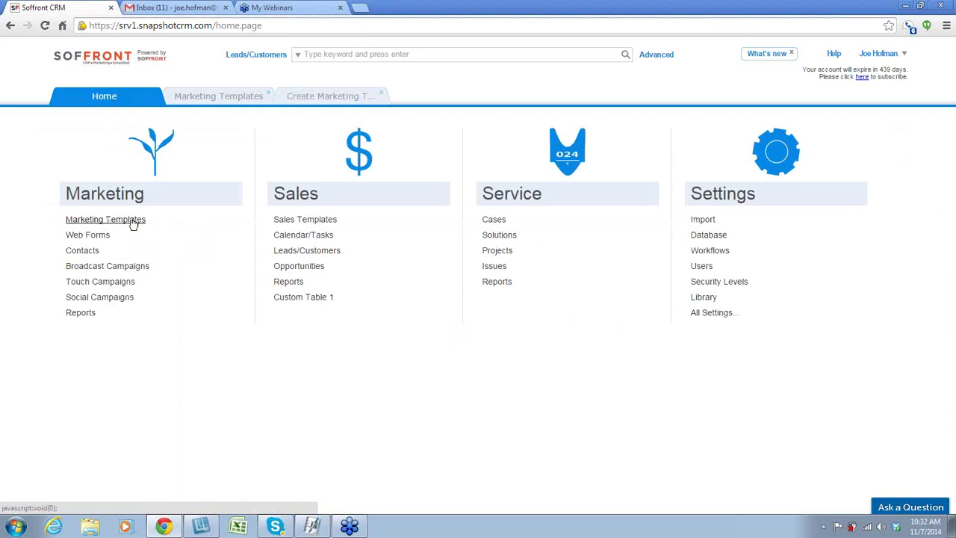
left_click(125, 267)
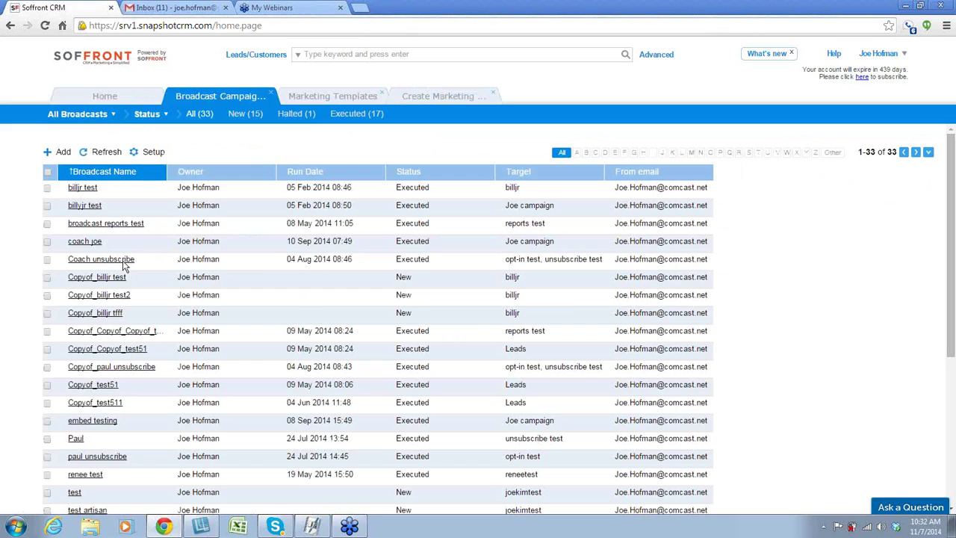
left_click(45, 153)
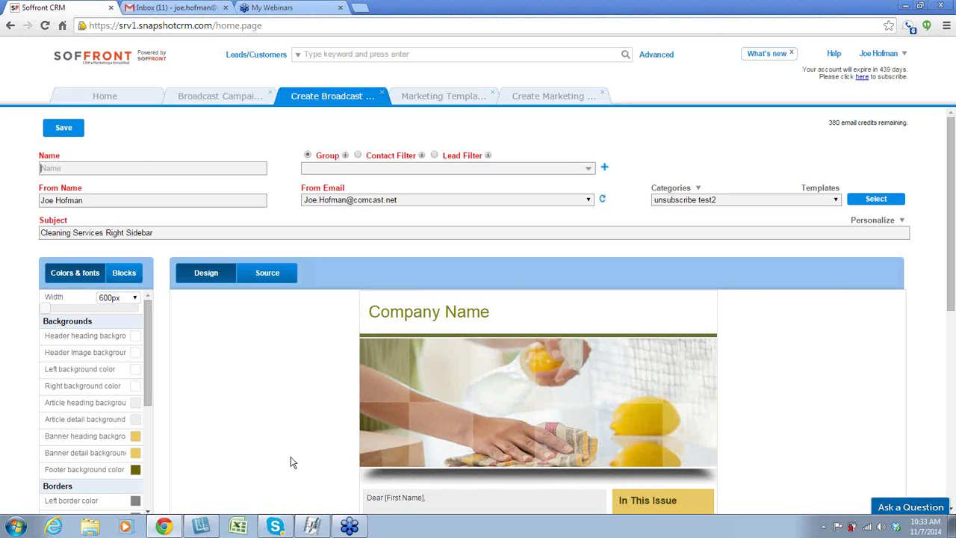
Step: Load the user template "Webinar 11/7" from the Newsletter category into the new broadcast
left_click(674, 190)
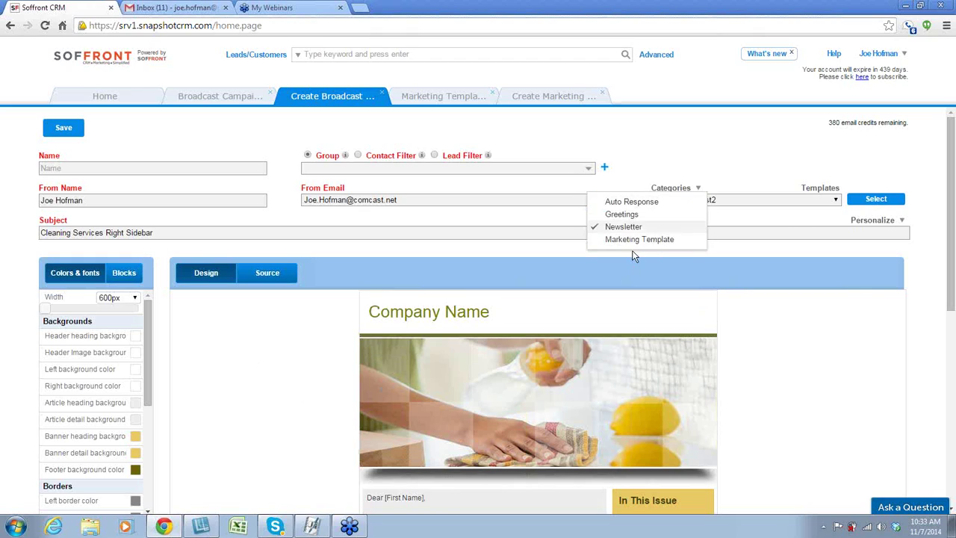
left_click(712, 161)
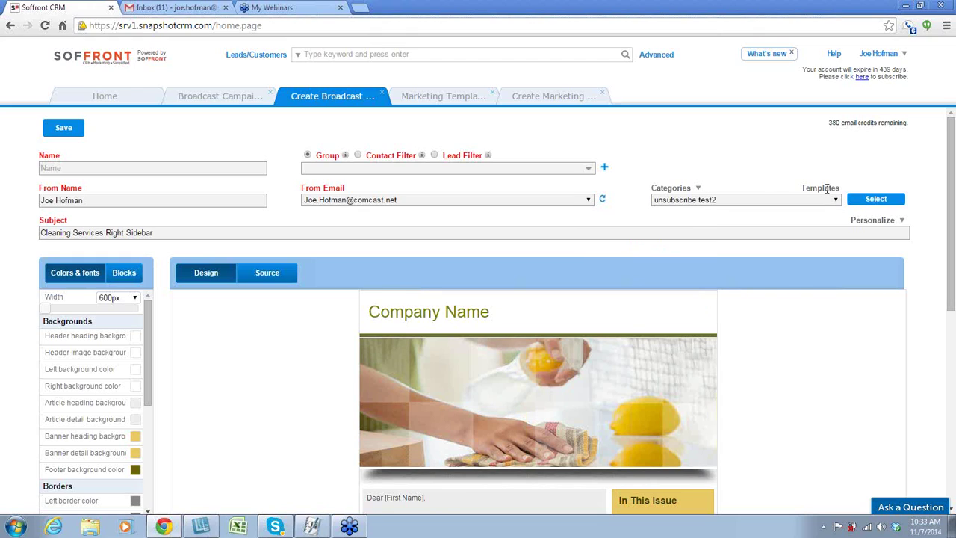
left_click(697, 188)
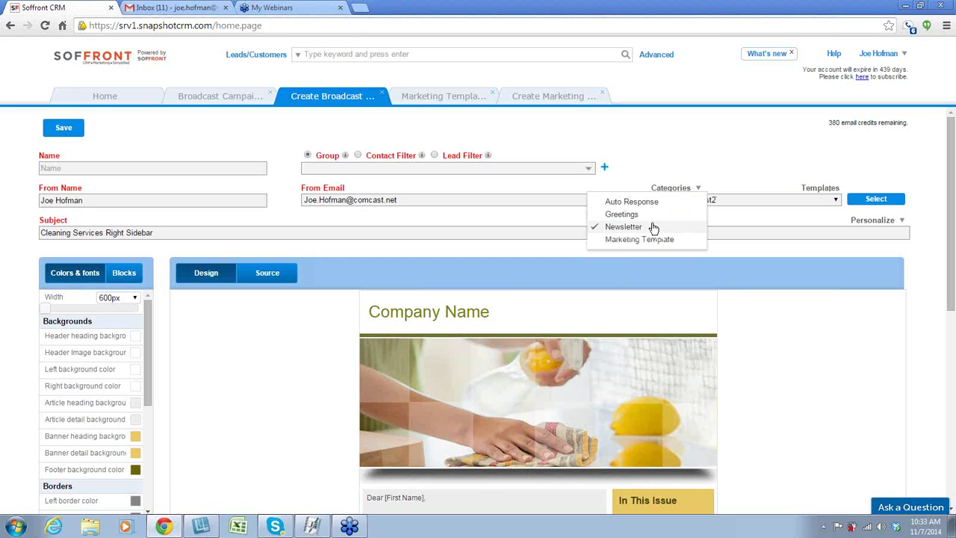
left_click(835, 200)
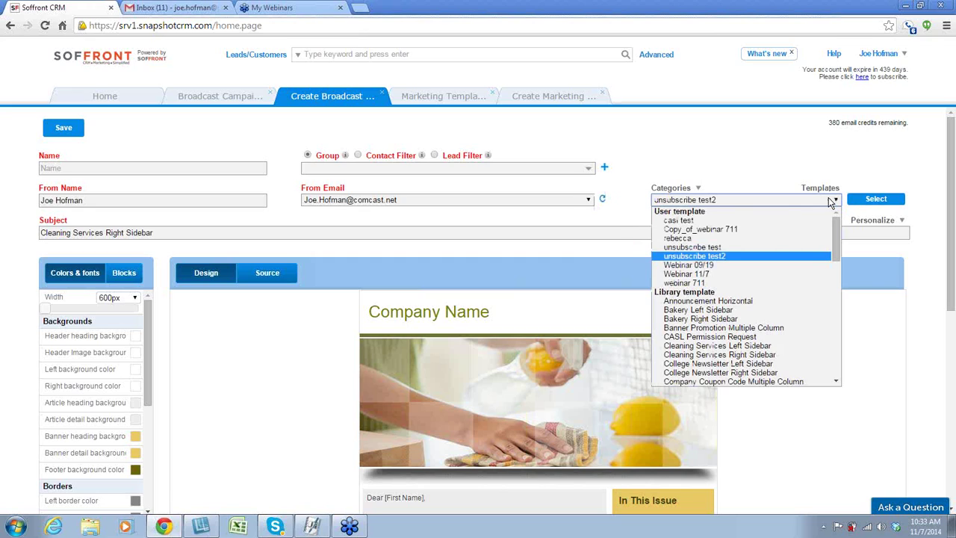
left_click(706, 273)
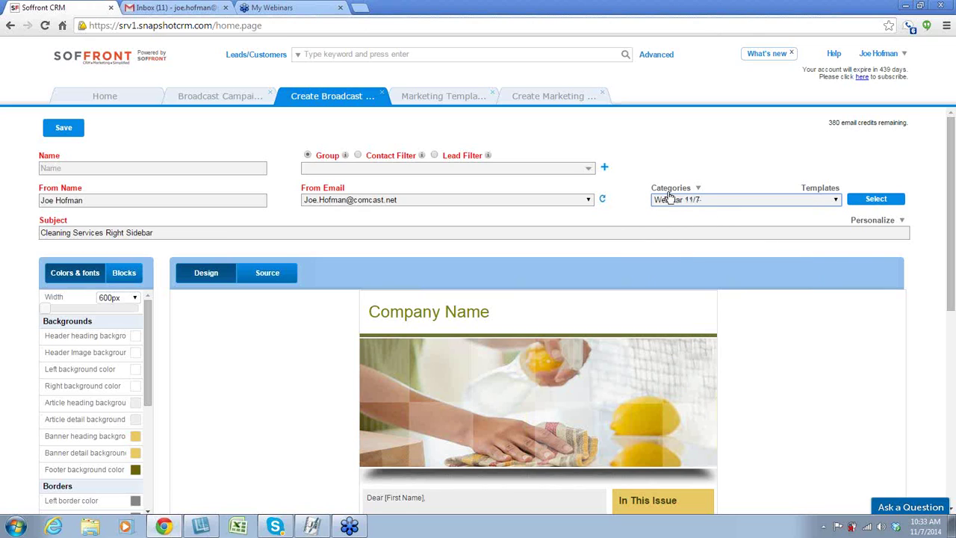
left_click(885, 200)
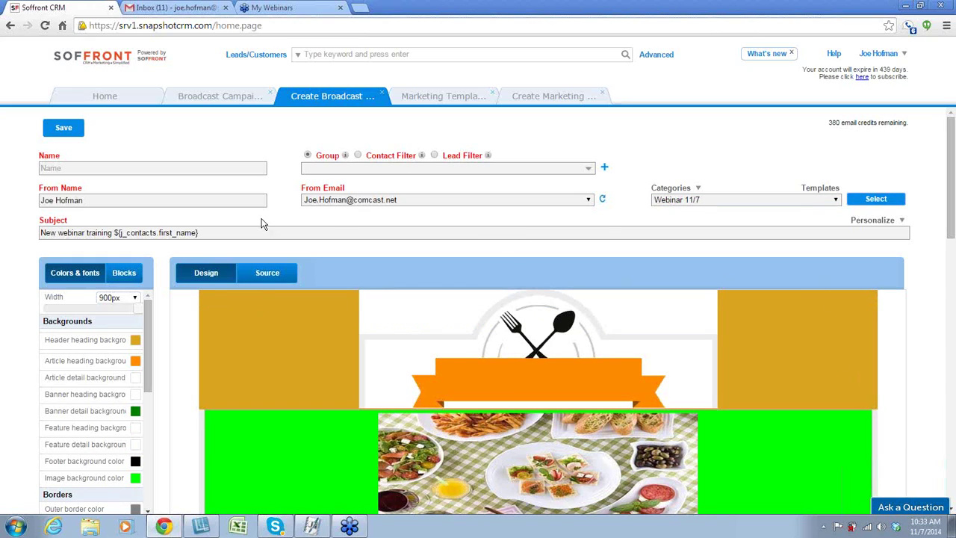
Step: Name the broadcast "Webinar 11/7"
left_click(89, 169)
type("Webin")
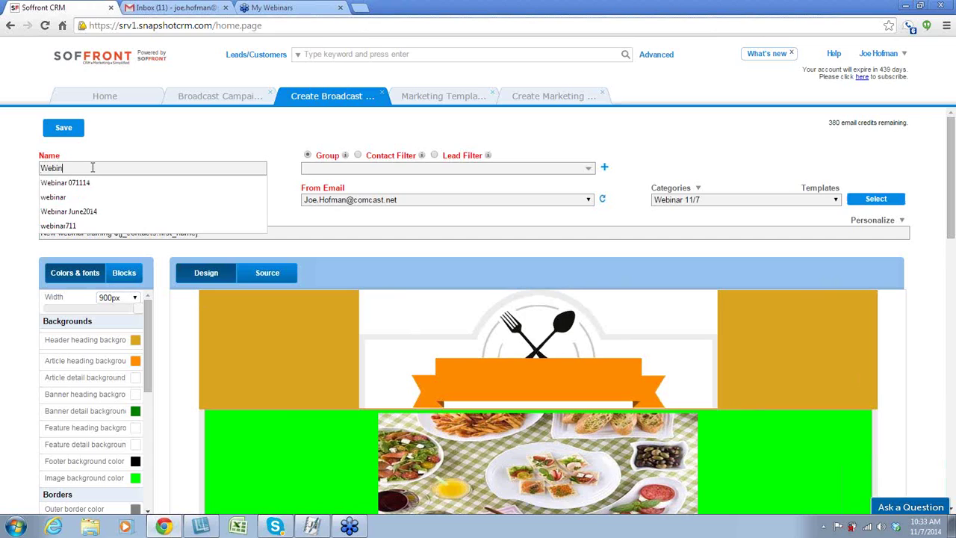
type("ar 11/7")
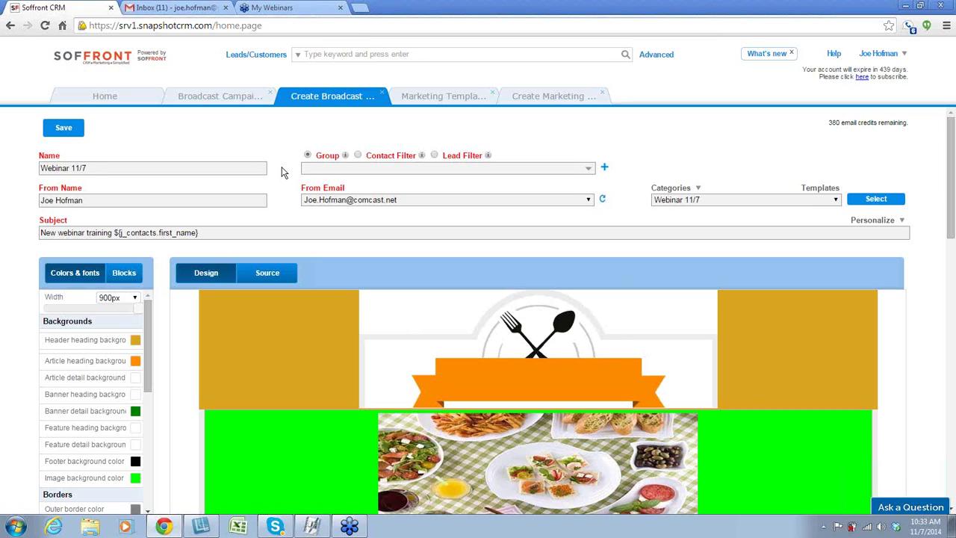
Step: Open the Leads/Customers list and select its first four records, Afos Limited through Zen Den Web Design
left_click(121, 98)
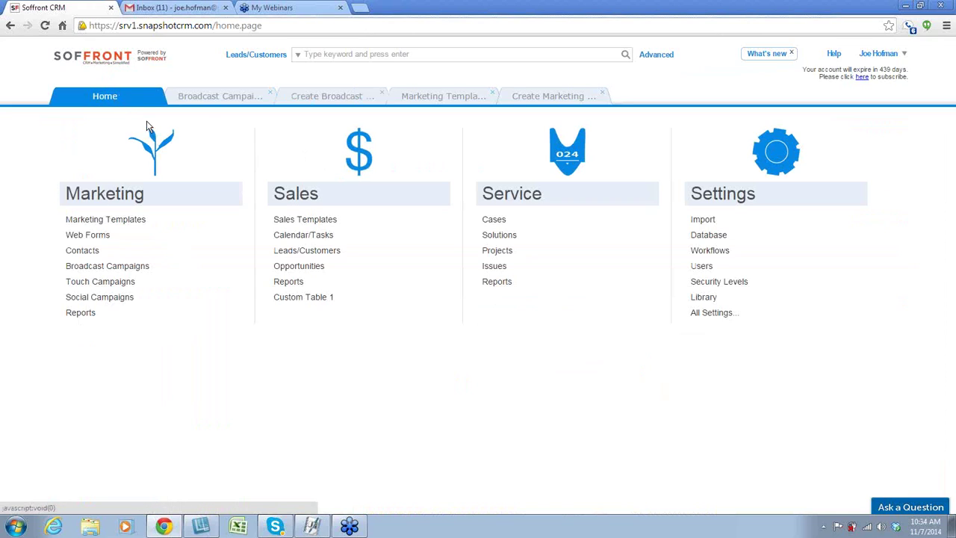
left_click(319, 255)
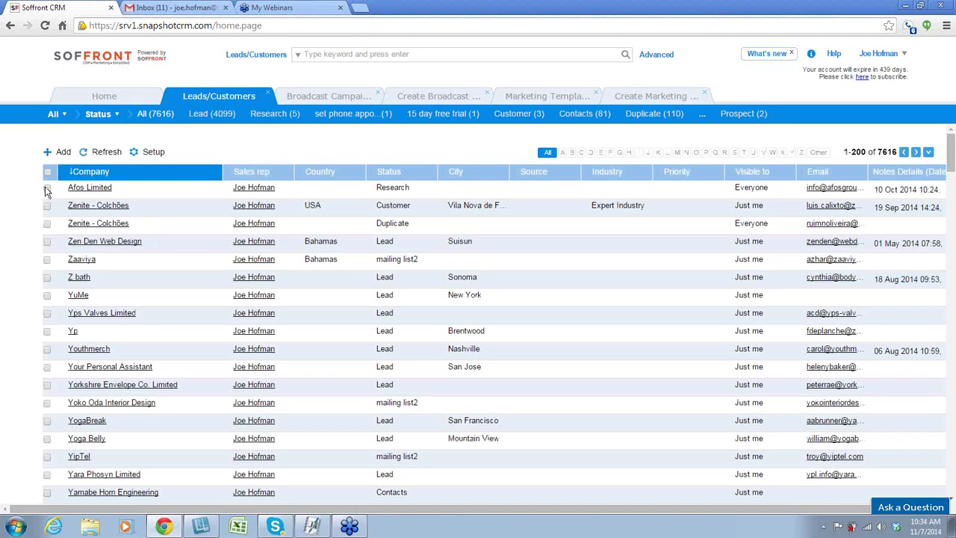
left_click(47, 188)
left_click(47, 206)
left_click(47, 224)
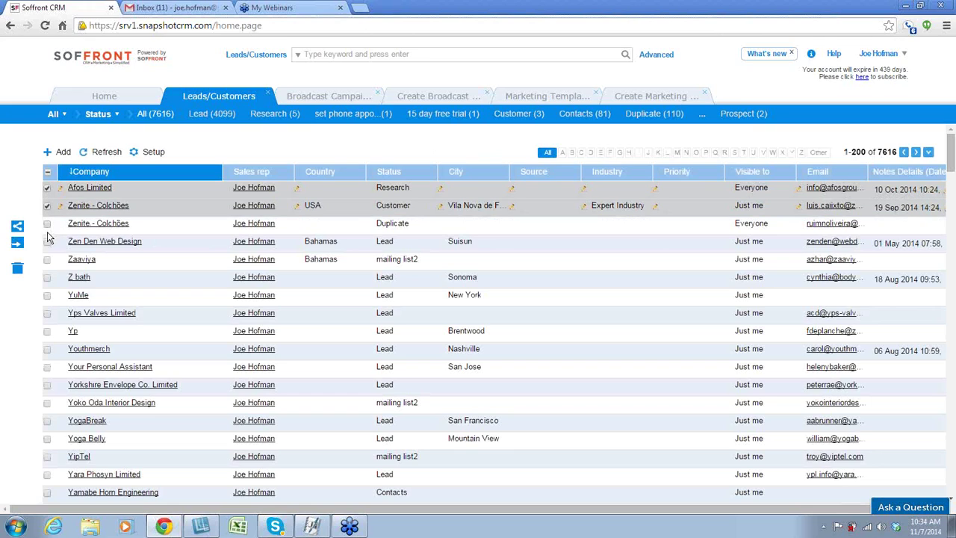
left_click(46, 241)
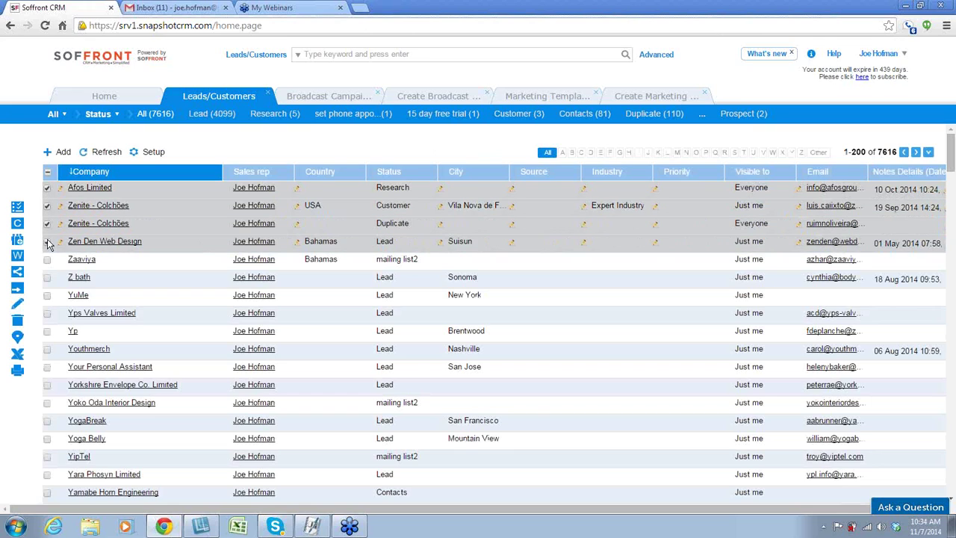
Step: Add a new group named "web today" while the four records are selected, and return to the broadcast being created
left_click(17, 240)
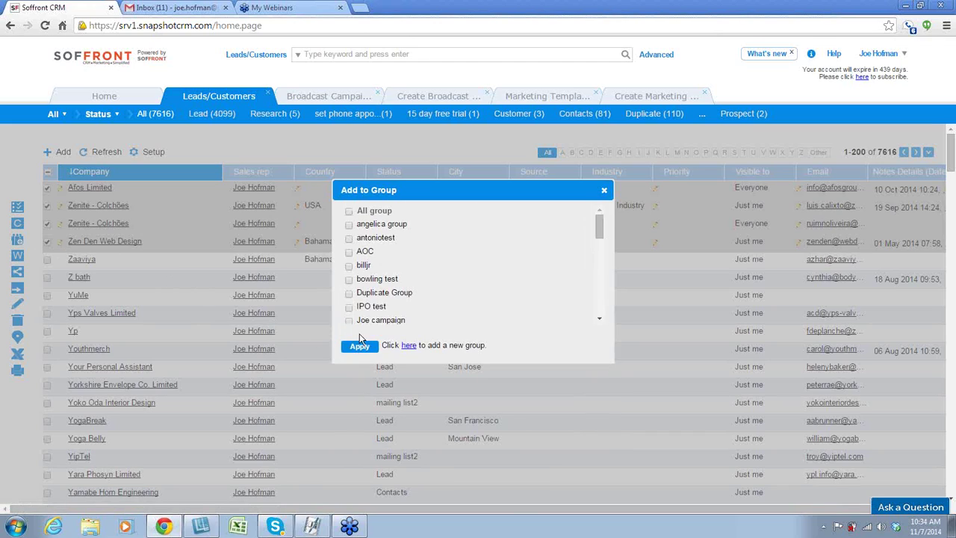
left_click(410, 345)
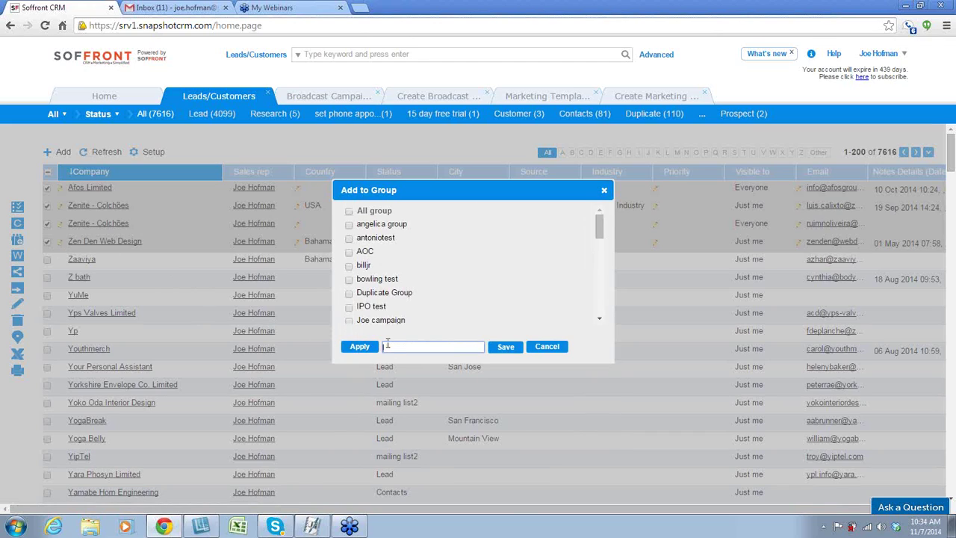
type("web today")
left_click(514, 349)
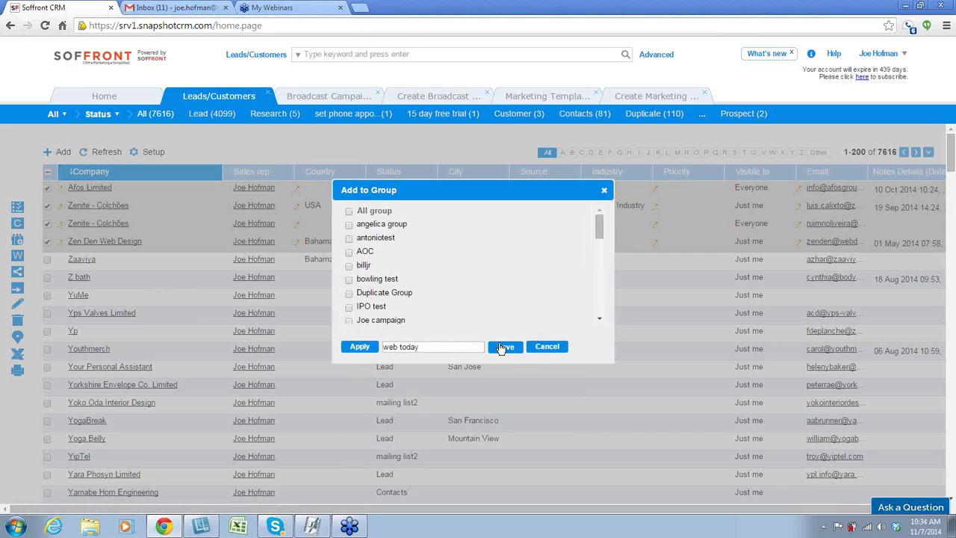
left_click(605, 190)
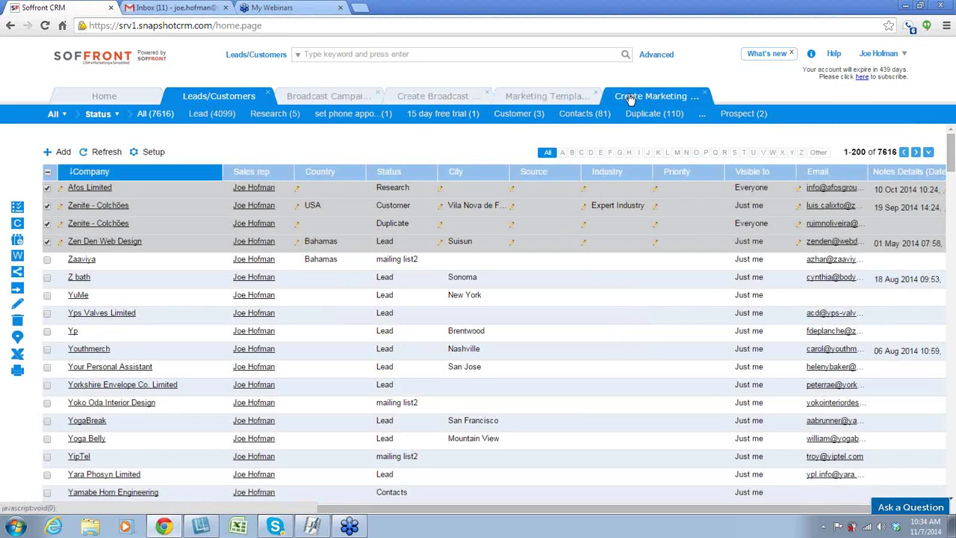
left_click(403, 101)
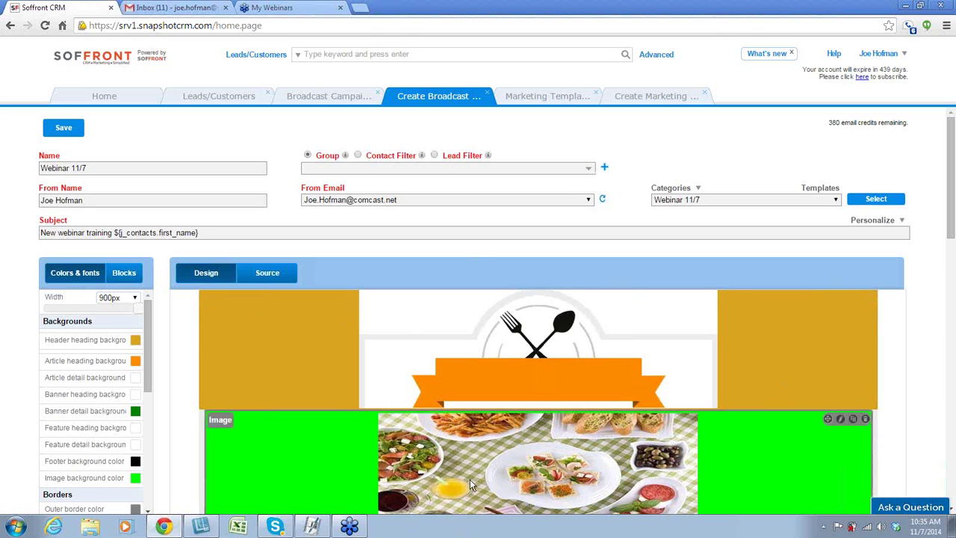
Step: Choose the group "webinar 711" as the broadcast's recipients
left_click(589, 169)
left_click_drag(588, 187, 585, 274)
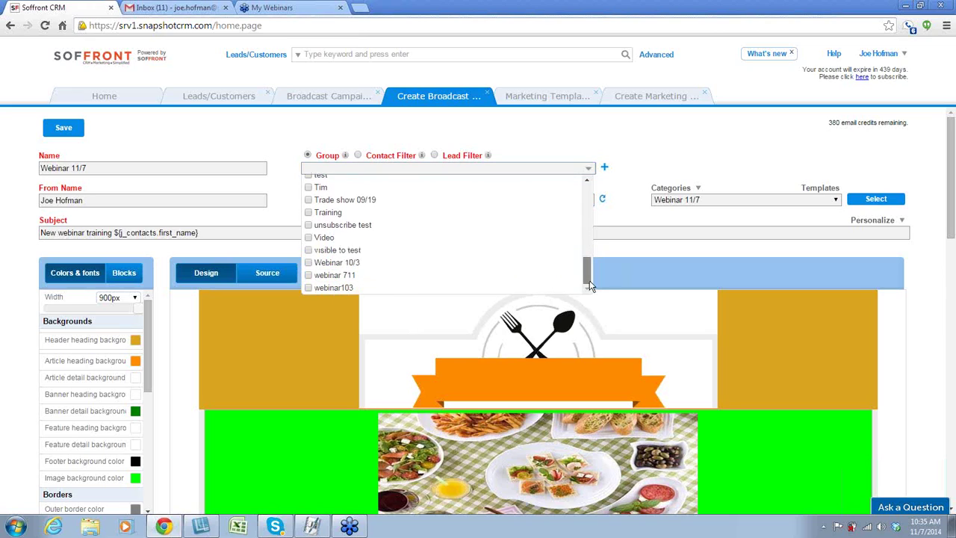
left_click(453, 276)
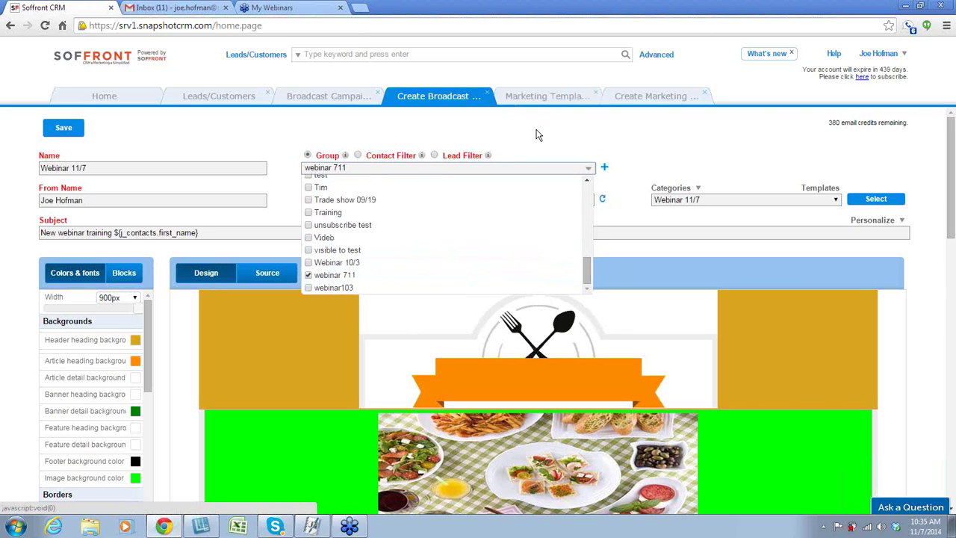
left_click(486, 144)
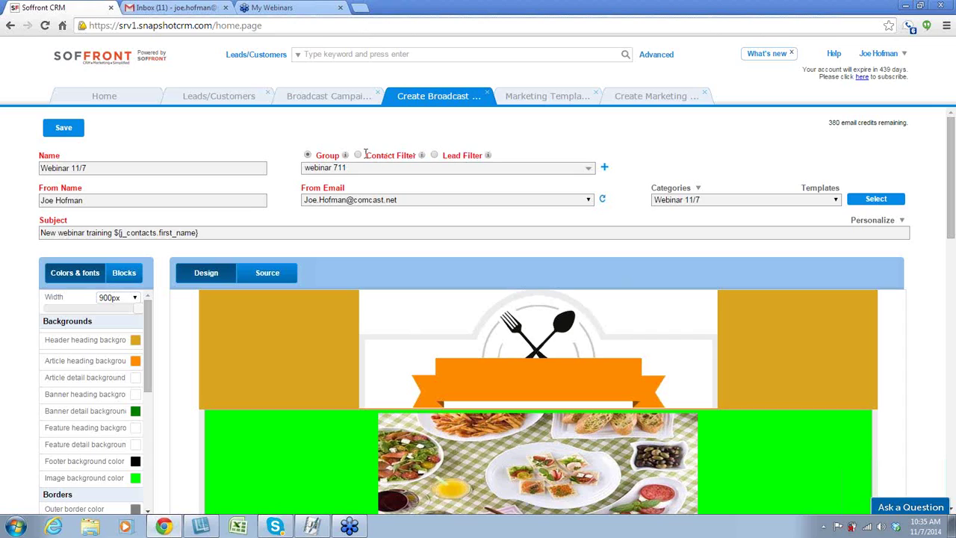
Step: Switch the broadcast's recipients to a lead filter and start a new filter named "webinar 117"
left_click(435, 155)
left_click(610, 169)
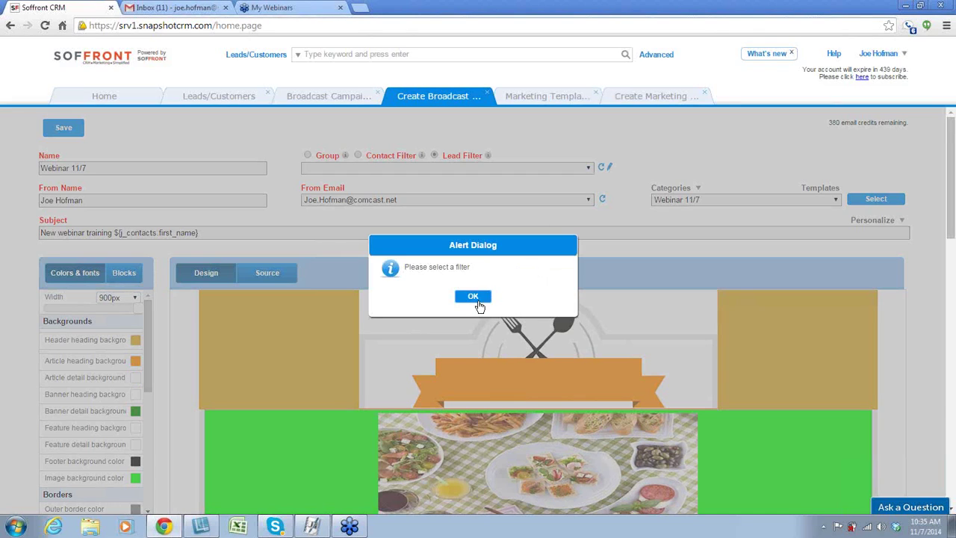
left_click(476, 298)
left_click(588, 168)
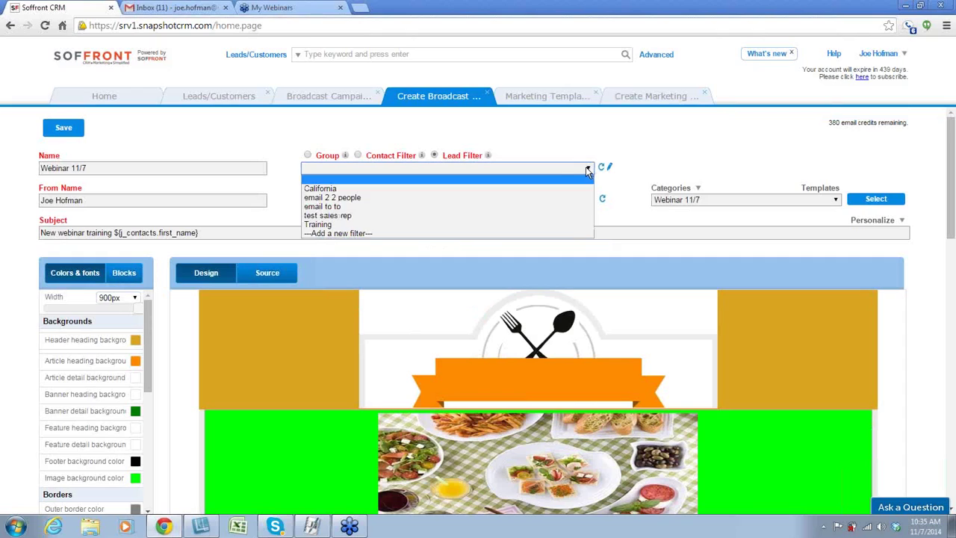
left_click(387, 234)
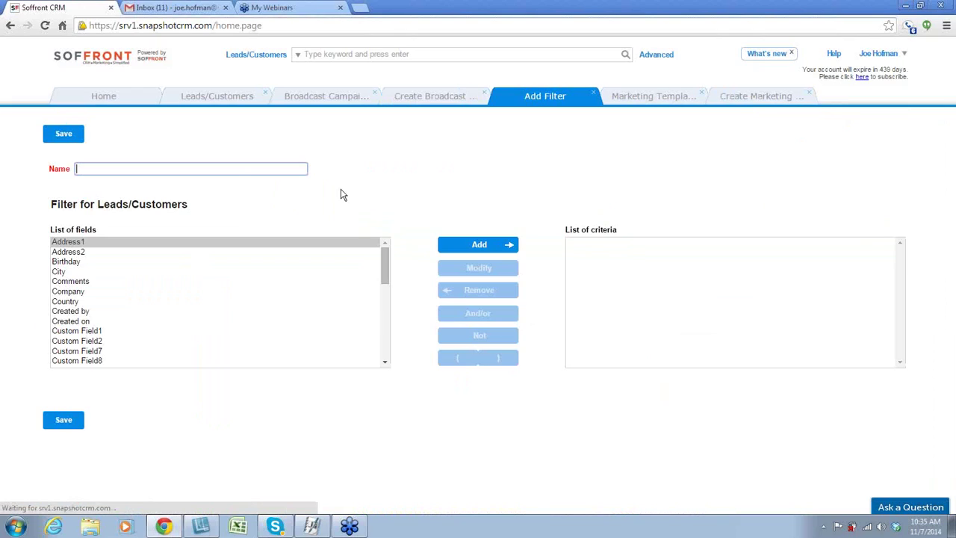
type("webina")
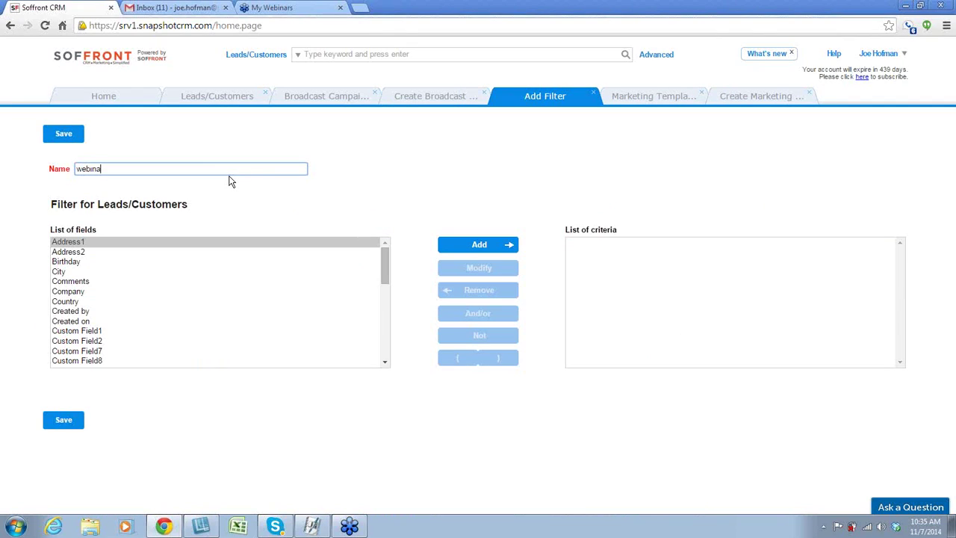
type("r 117")
Step: Look through the fields available for the new Leads/Customers filter
left_click_drag(384, 261, 386, 299)
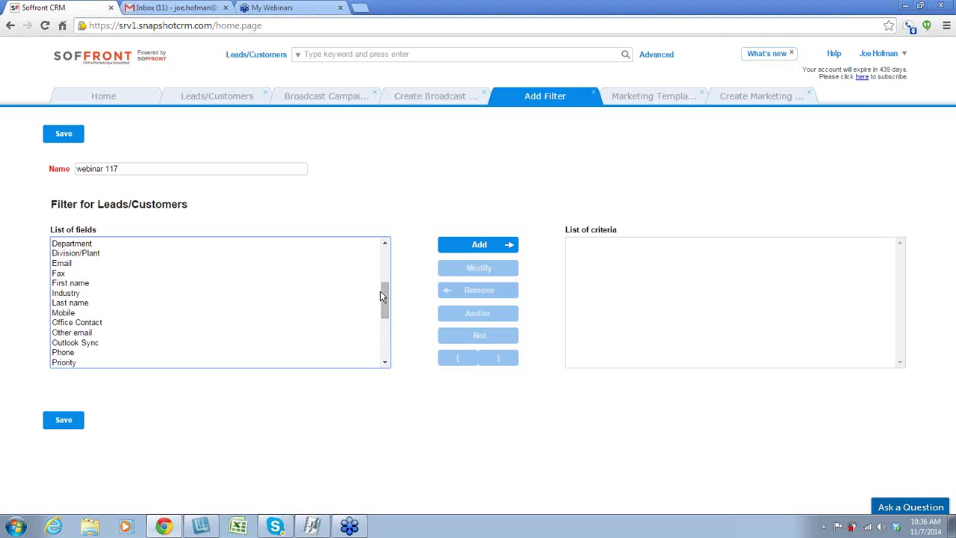
left_click_drag(380, 293, 381, 257)
left_click(386, 244)
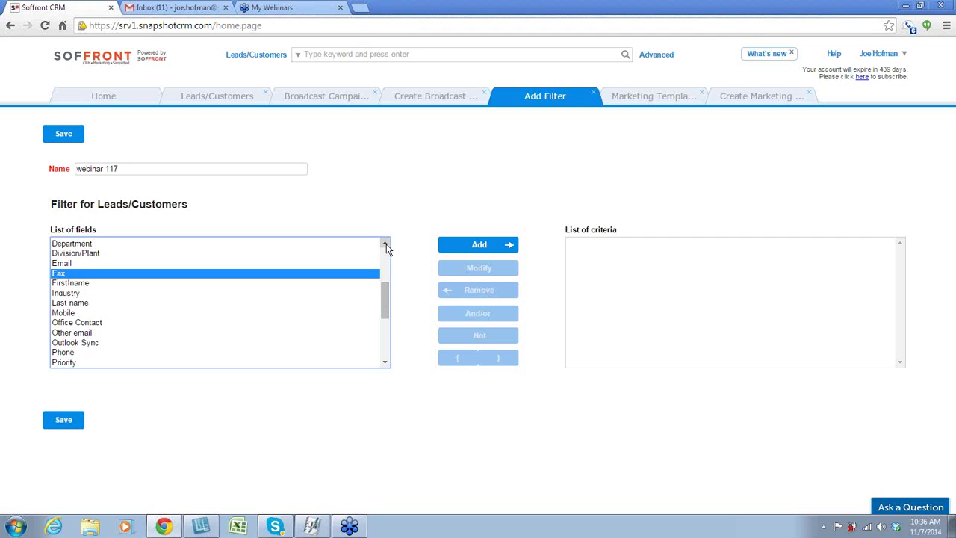
left_click(386, 247)
left_click_drag(386, 256, 386, 298)
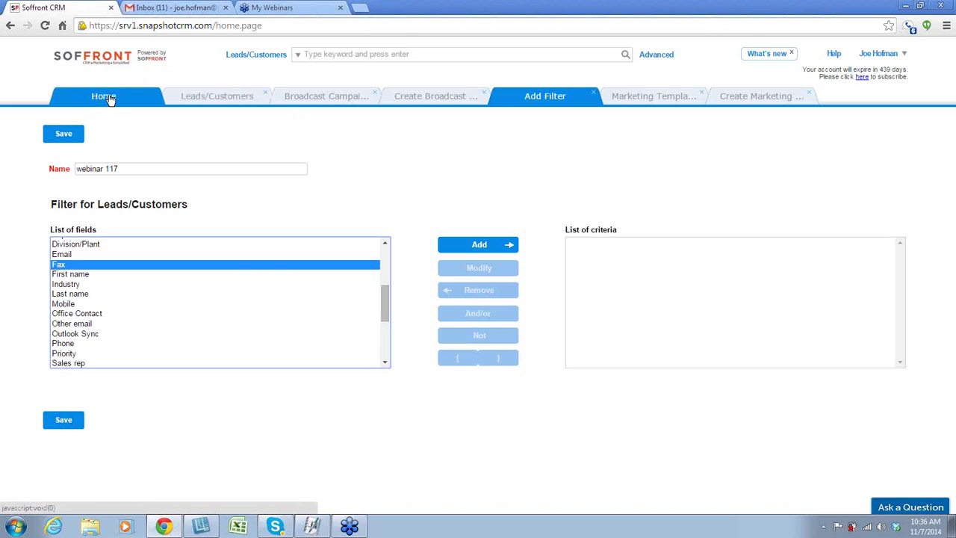
mouse_move(384, 305)
left_mouse_down()
mouse_move(383, 337)
mouse_move(391, 290)
left_mouse_up()
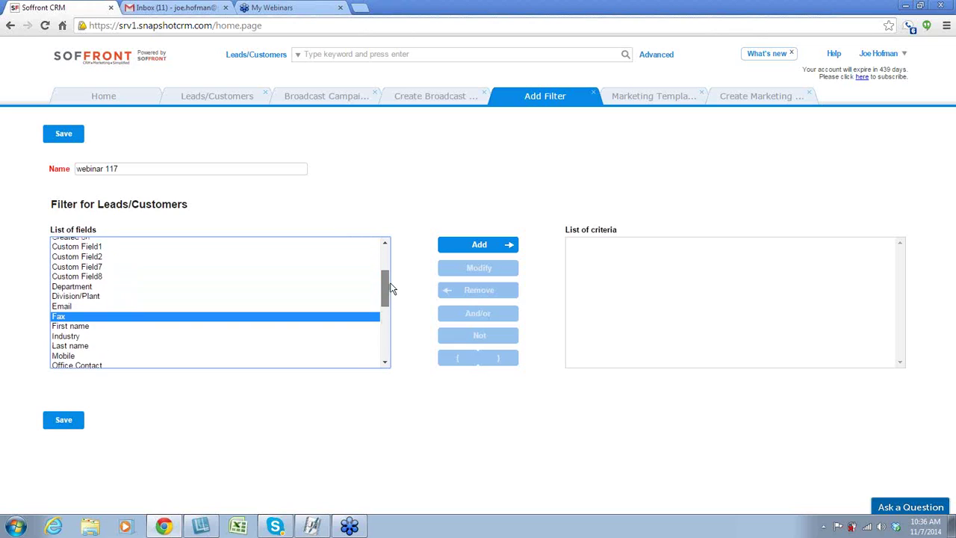
left_click(192, 230)
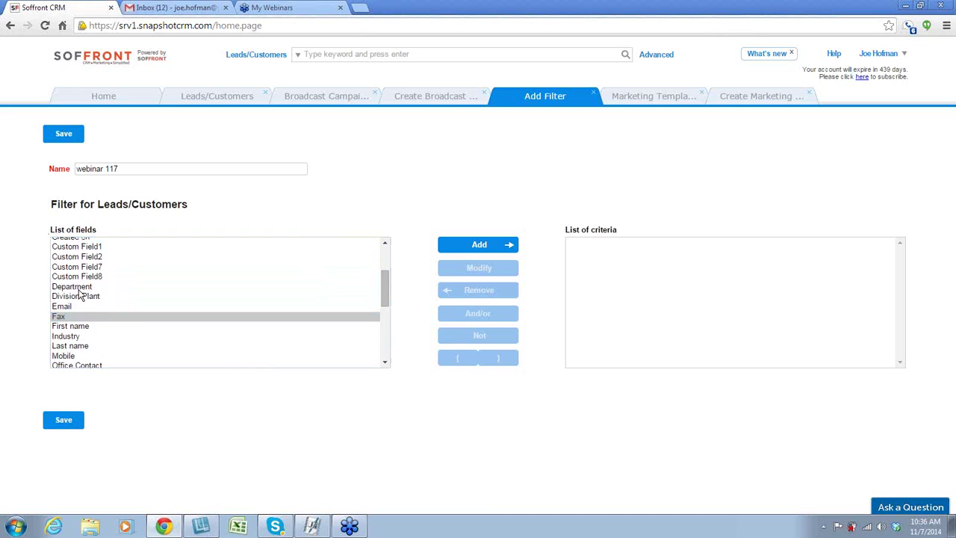
Step: Open the Leads/Customers table for customization in the database settings
left_click(144, 104)
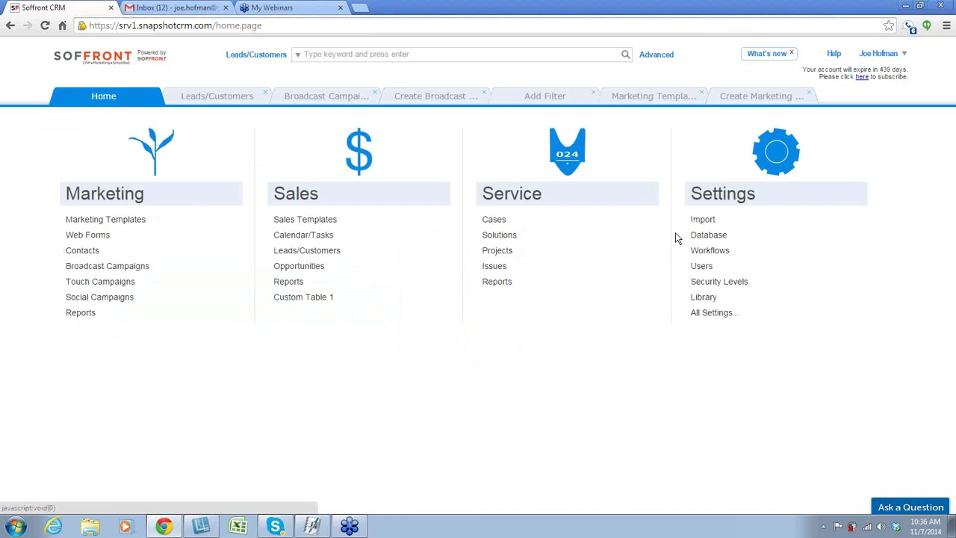
left_click(708, 236)
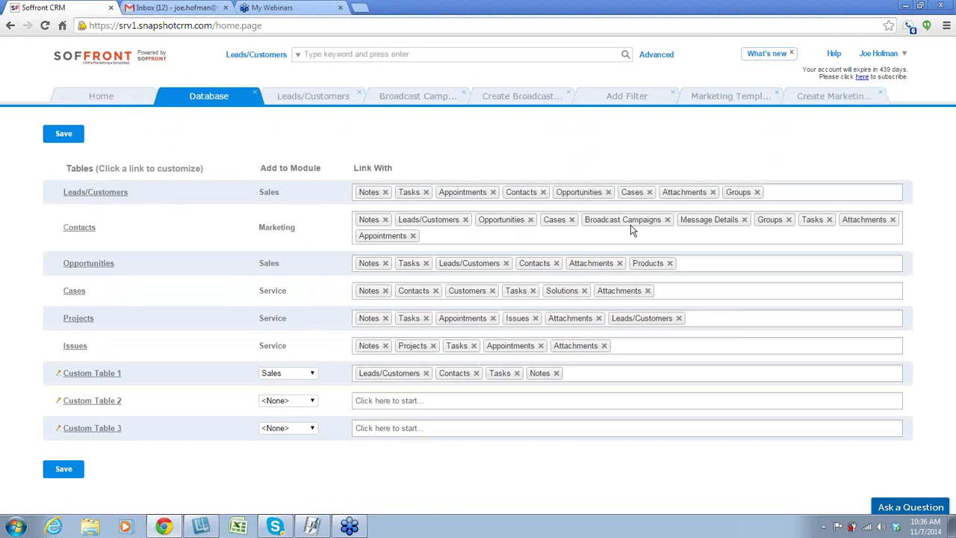
triple_click(128, 200)
left_click(112, 194)
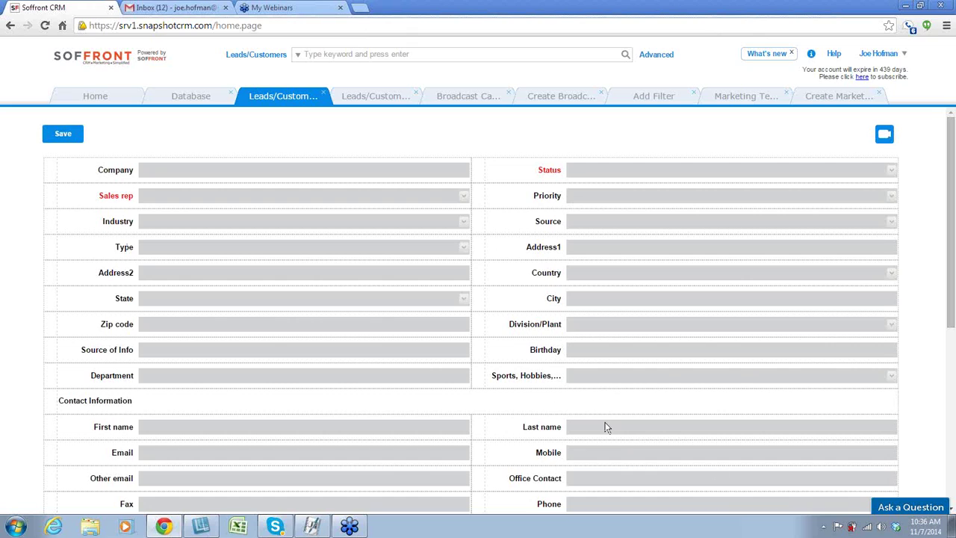
Step: Insert the text field custom_field16, labelled "filter", at the City position of the Leads/Customers form and save the form
right_click(502, 313)
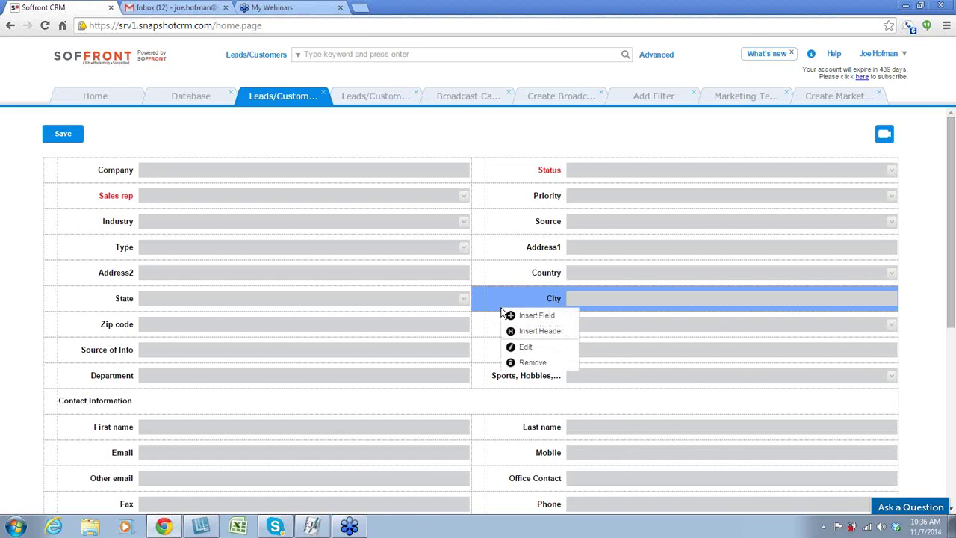
left_click(523, 316)
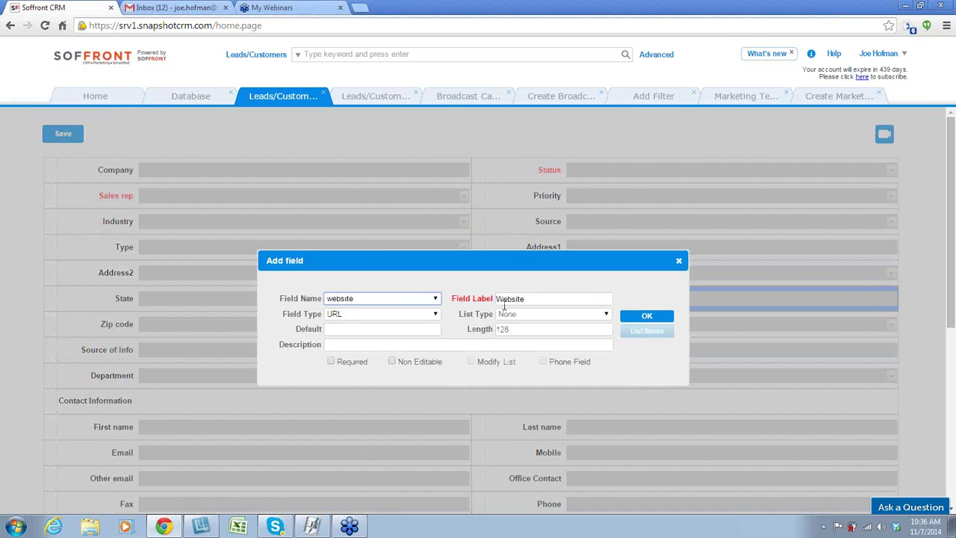
left_click(435, 299)
left_click(400, 363)
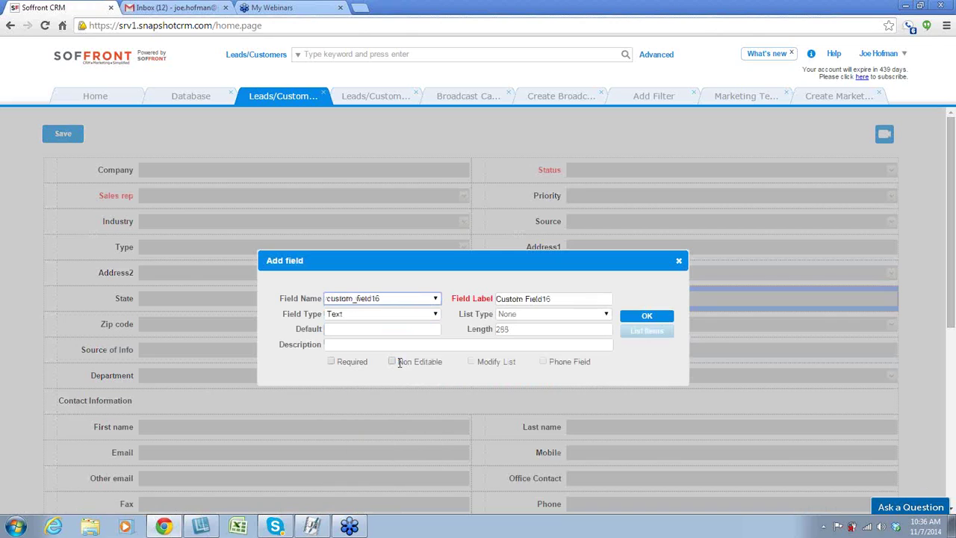
left_click_drag(555, 300, 490, 307)
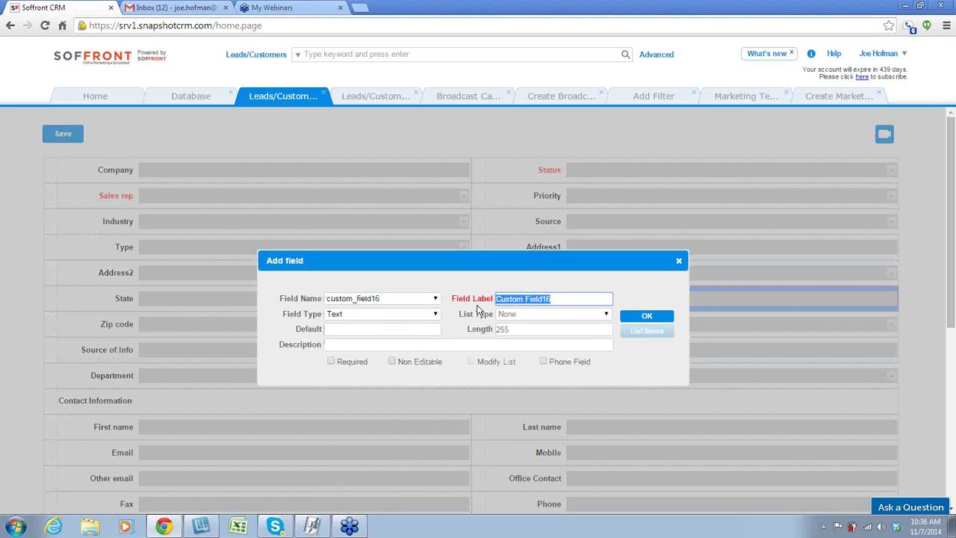
type("filter")
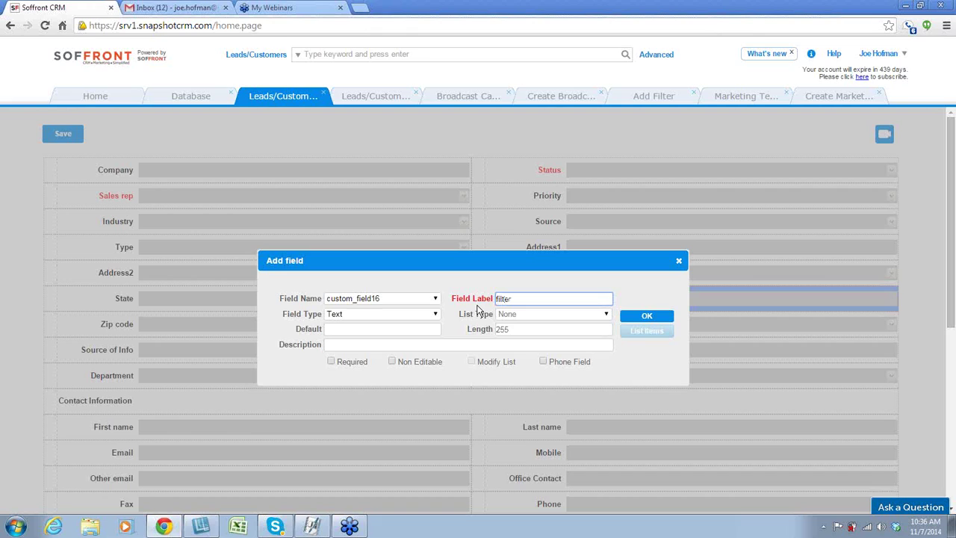
left_click(639, 313)
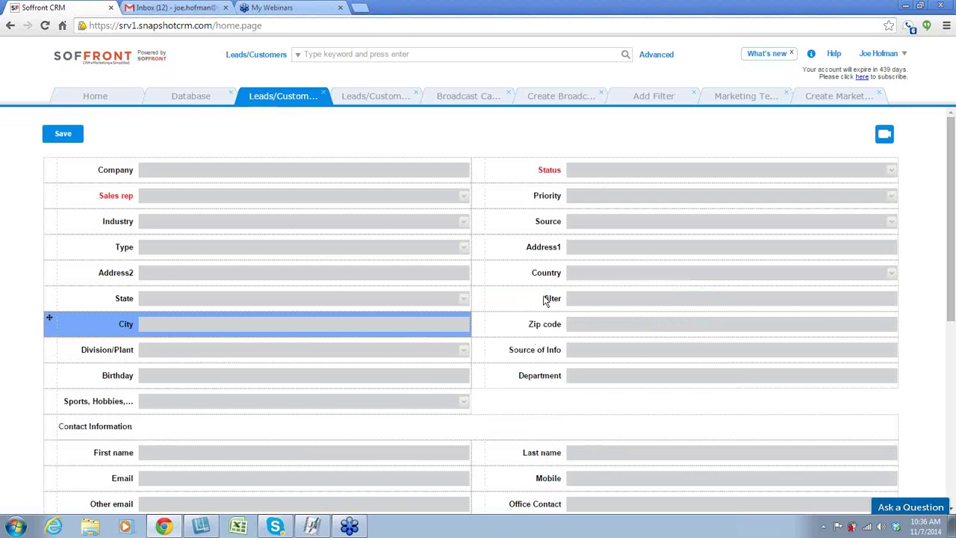
left_click(68, 134)
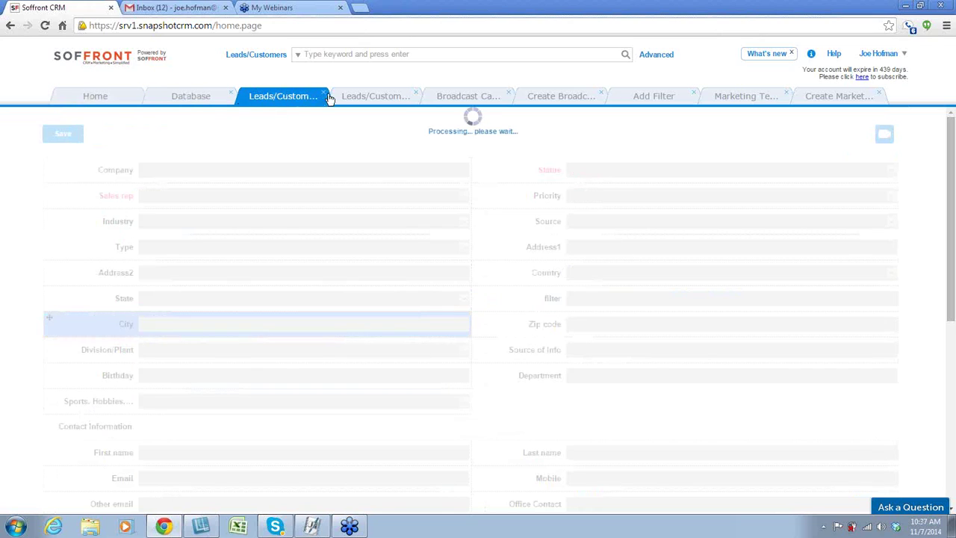
Step: In the broadcast being created, set the lead filter to Training and open that filter for editing
left_click(468, 97)
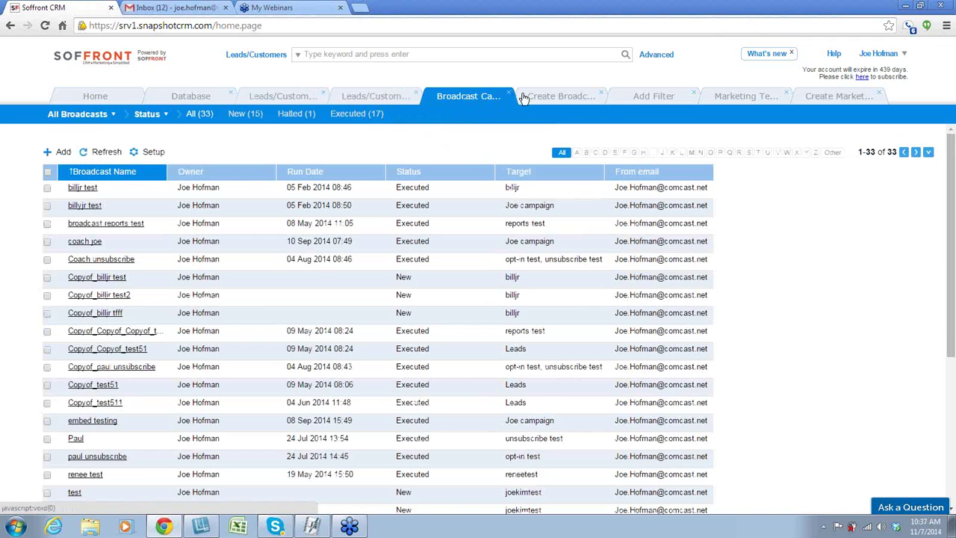
left_click(532, 97)
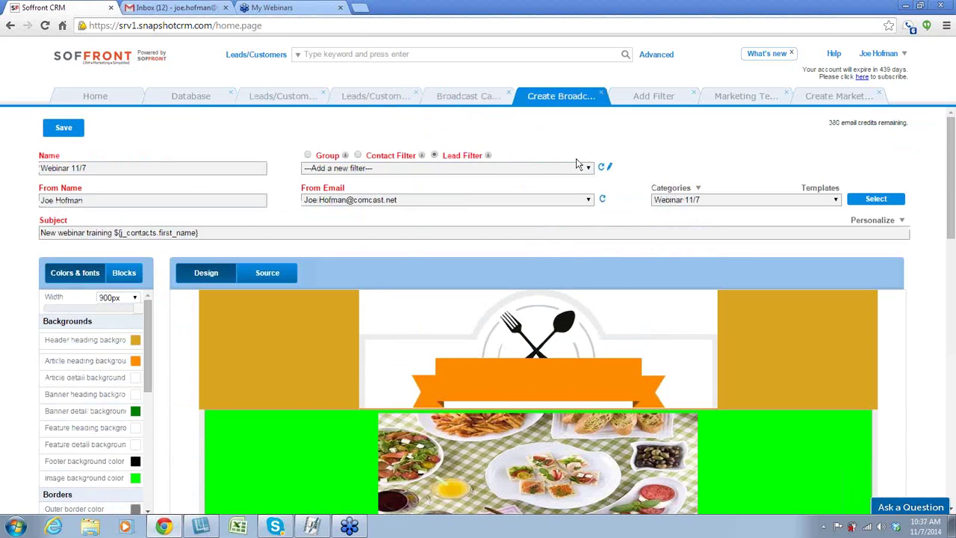
left_click(590, 169)
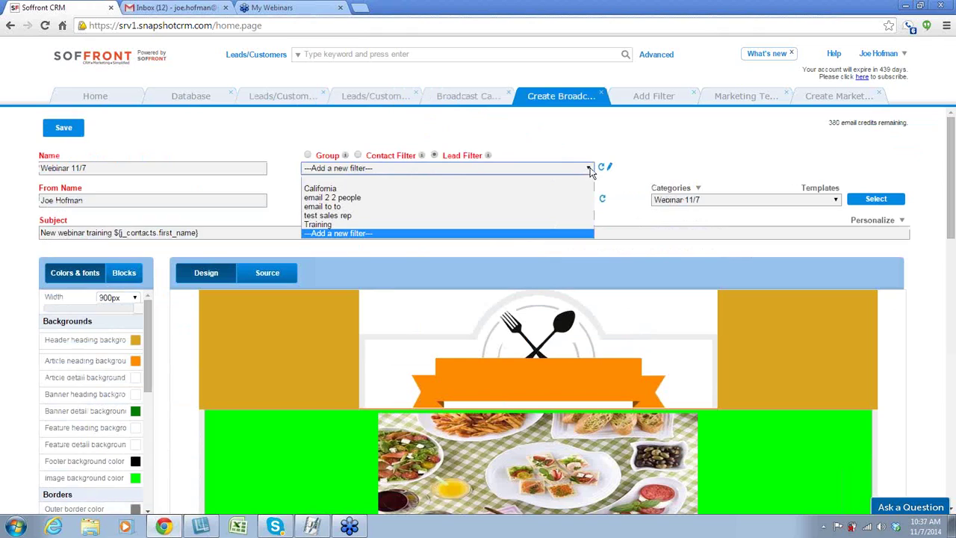
left_click(369, 233)
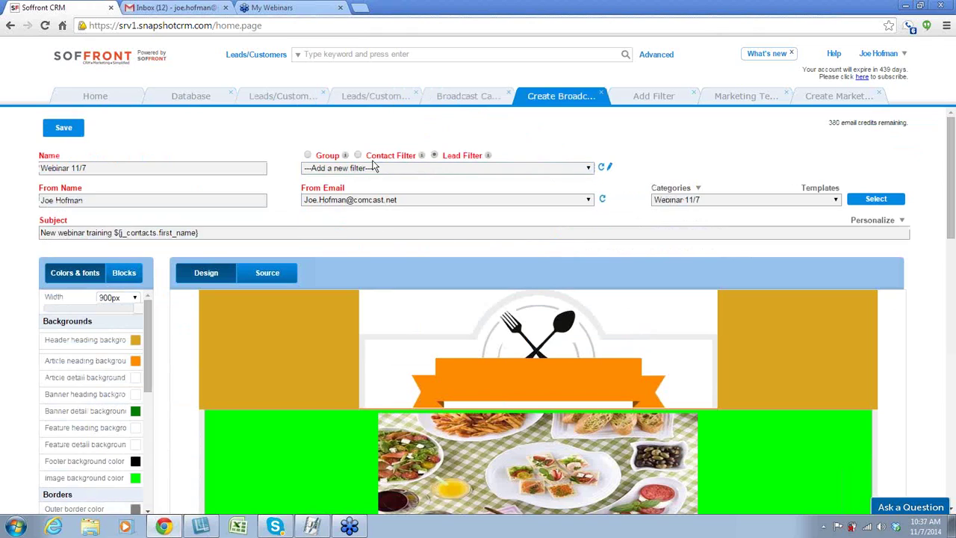
left_click(590, 169)
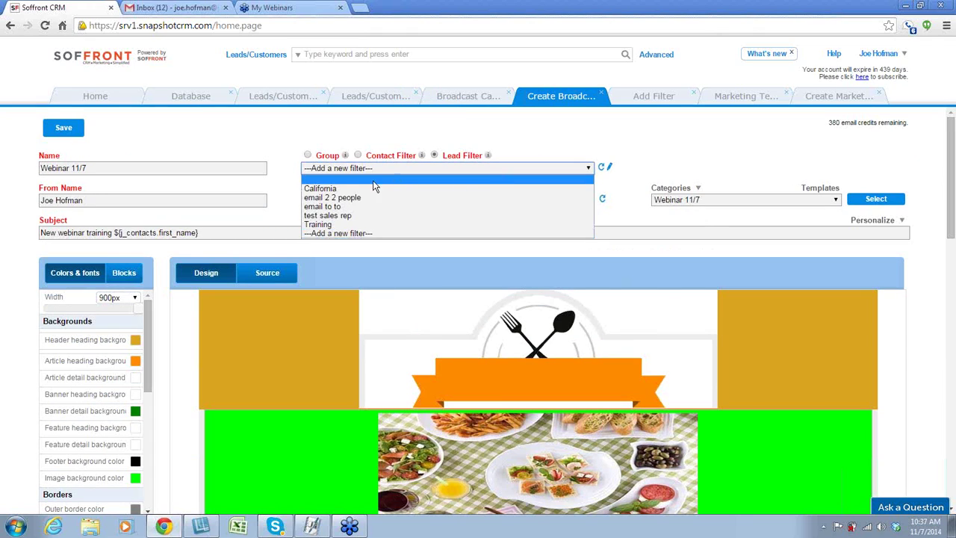
left_click(318, 224)
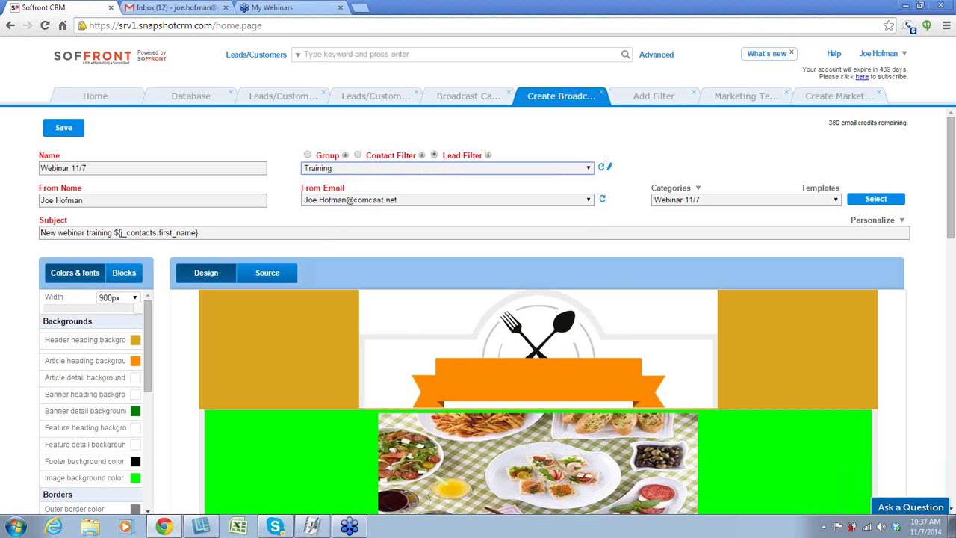
left_click(605, 167)
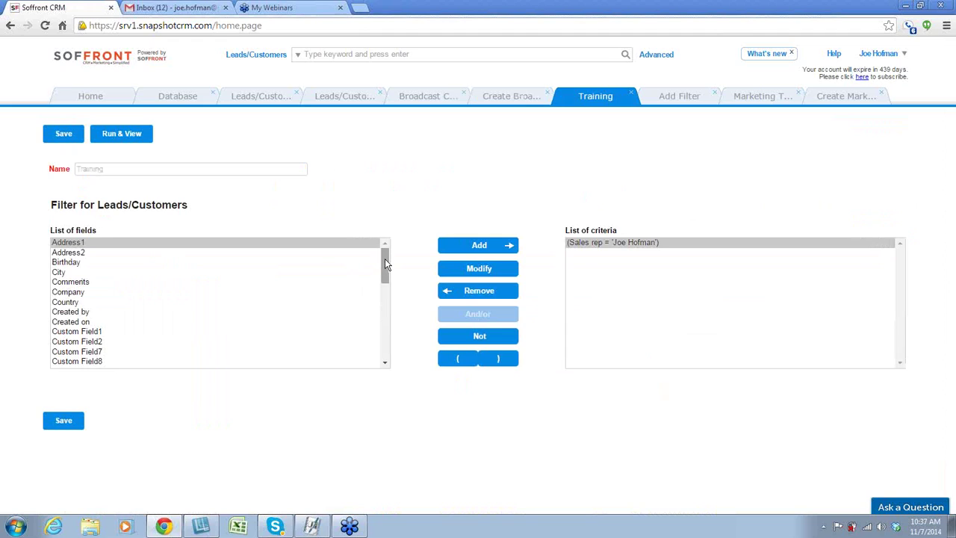
left_click_drag(385, 258, 383, 276)
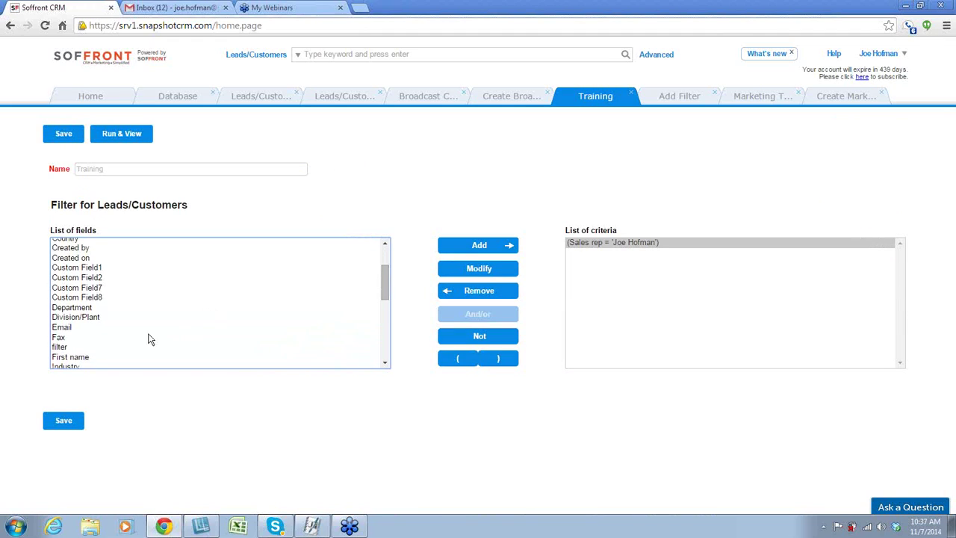
left_click(60, 347)
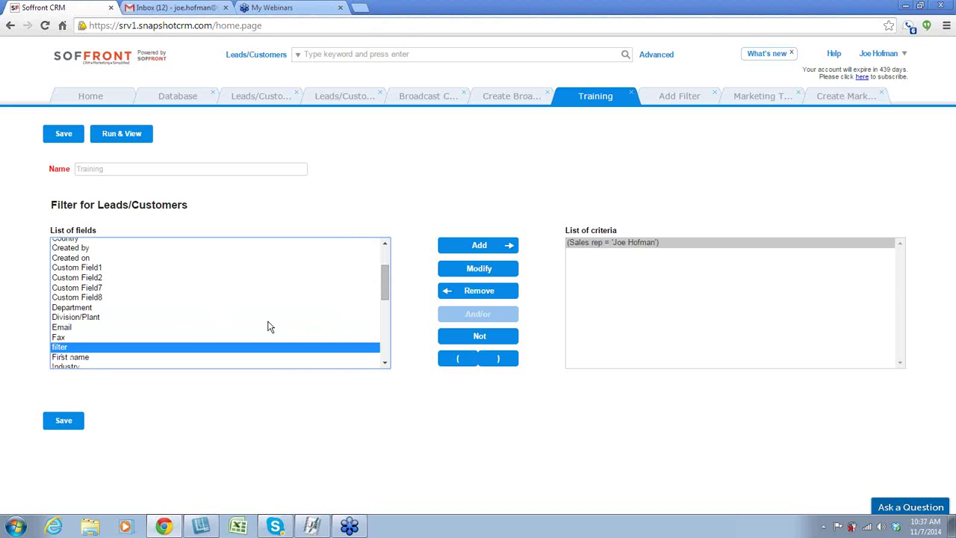
left_click(481, 245)
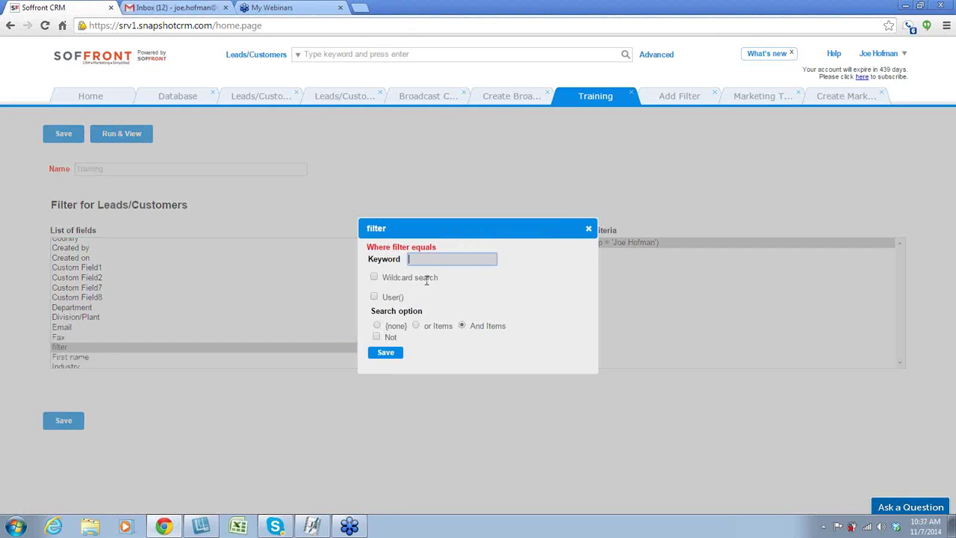
left_click(589, 229)
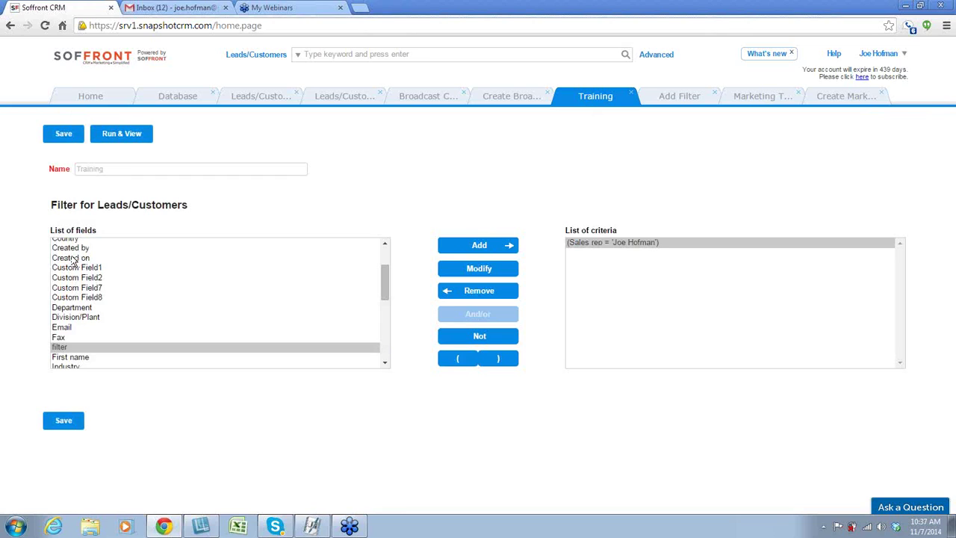
Step: Add a Created on criterion to the Training filter, using the range This fiscal year, 1 Jan 2014 to 31 Dec 2014
left_click(72, 259)
left_click(457, 247)
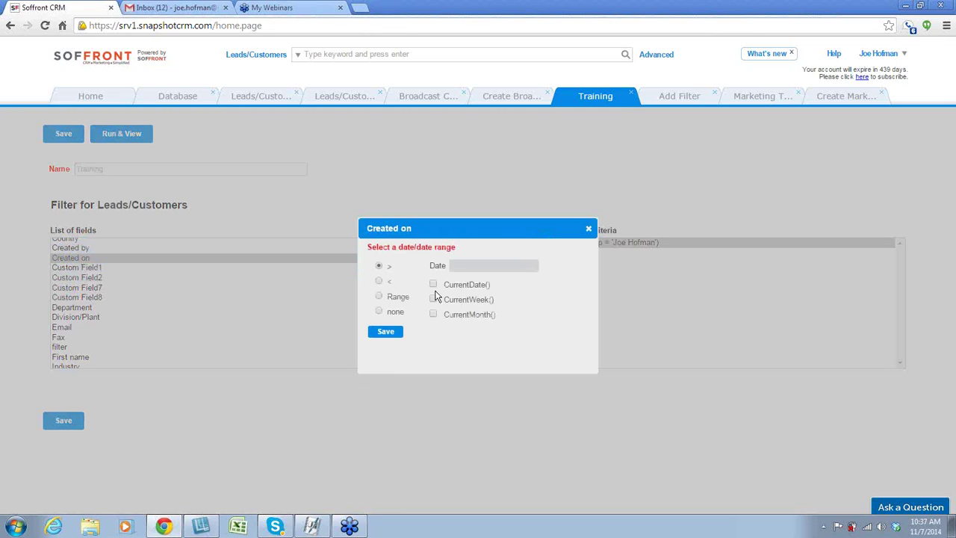
left_click(466, 266)
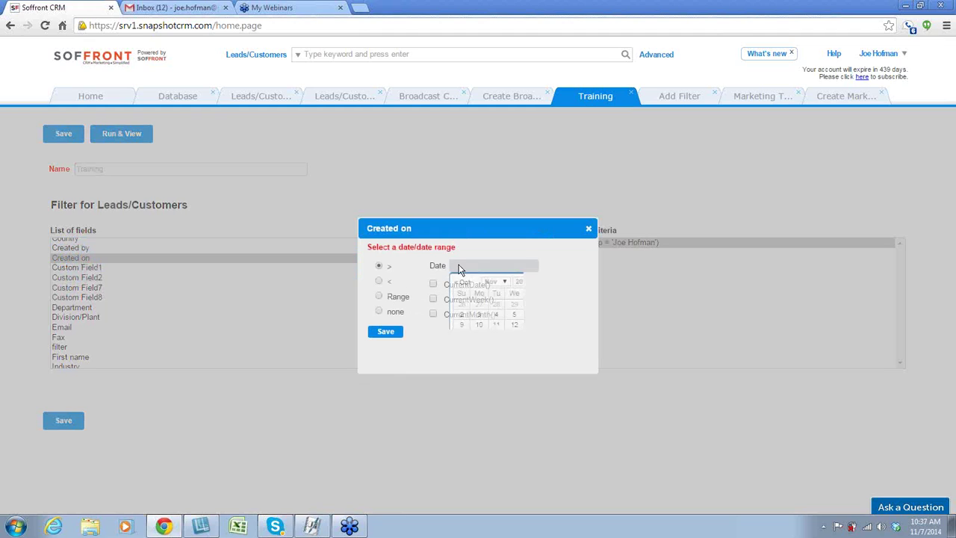
left_click(379, 293)
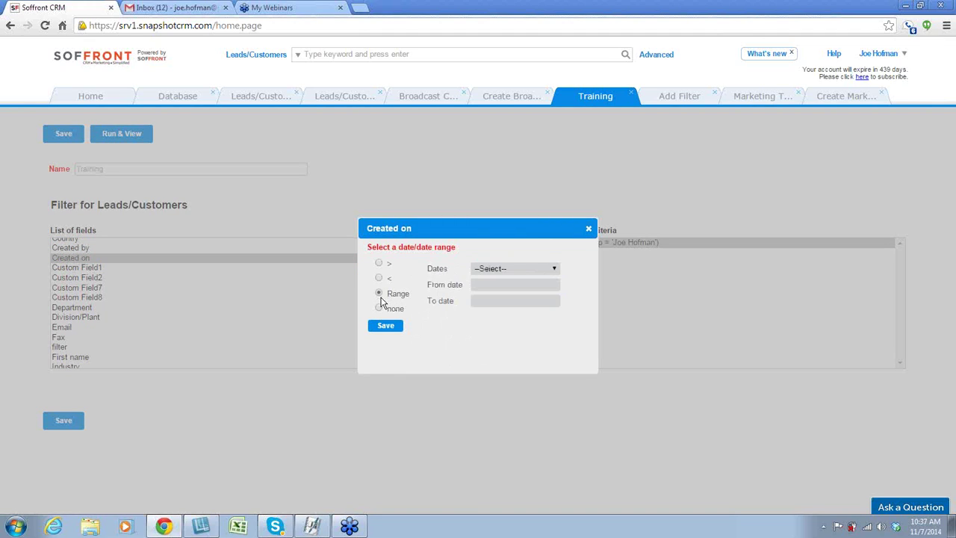
left_click(554, 271)
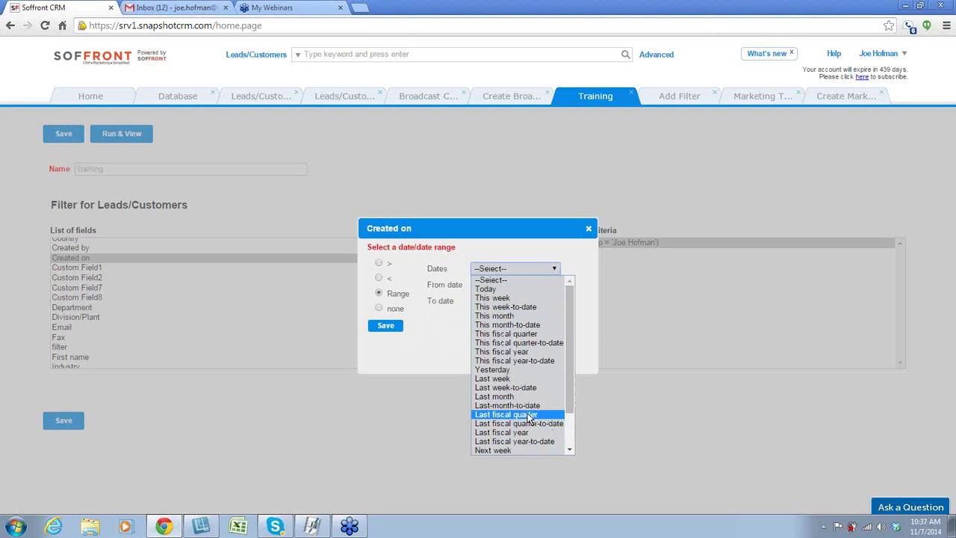
left_click(572, 258)
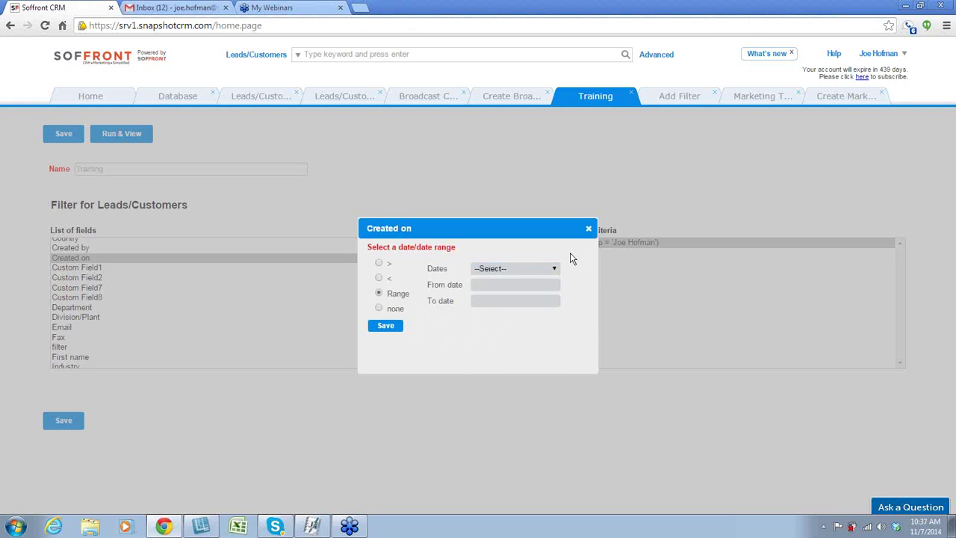
left_click(487, 285)
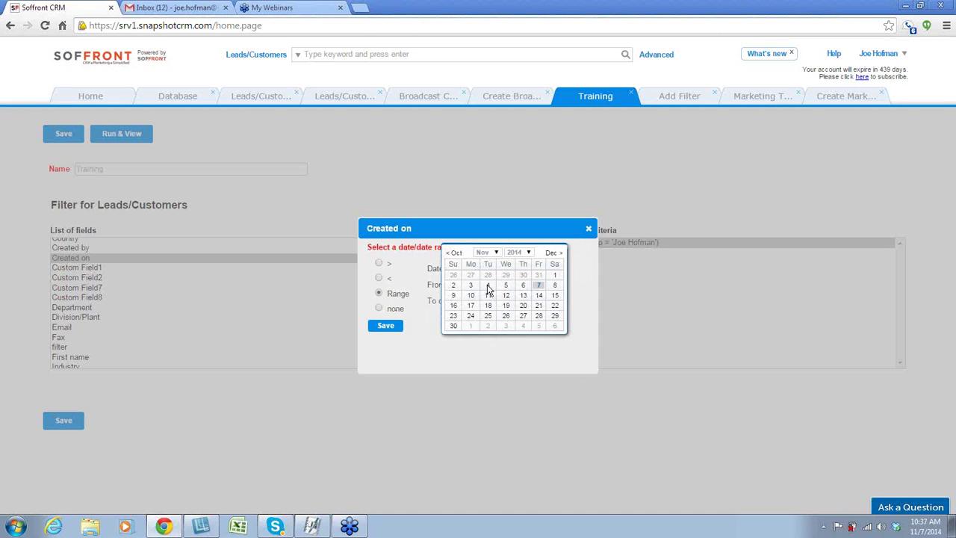
left_click(588, 275)
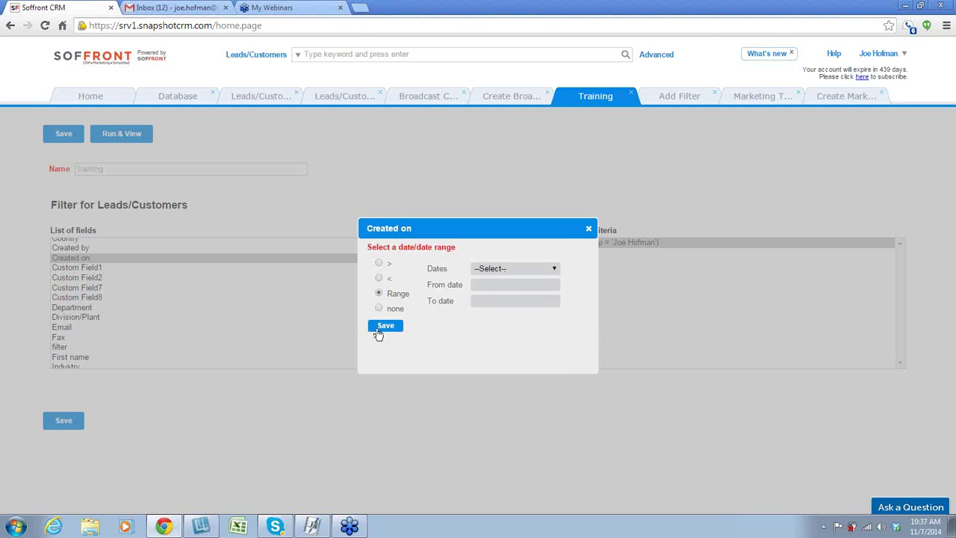
left_click(549, 269)
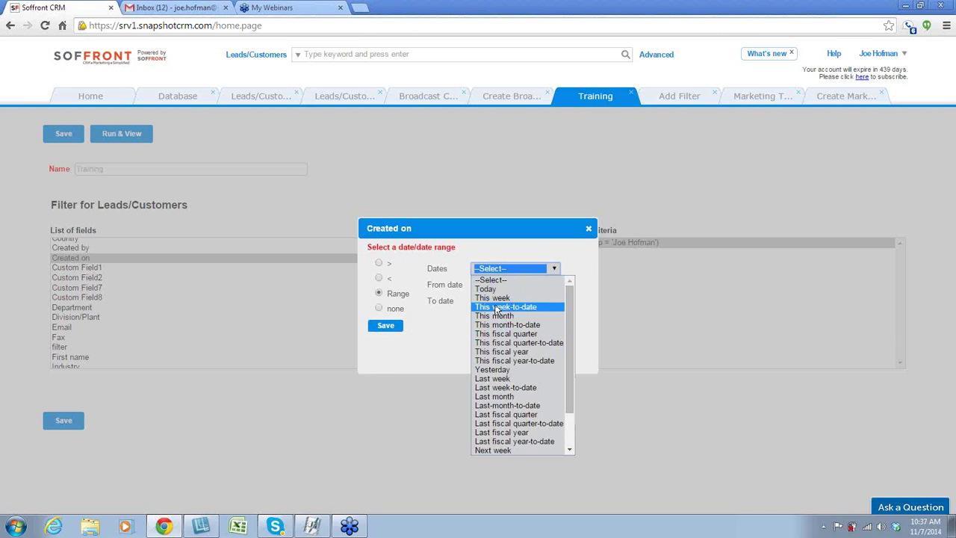
left_click(501, 351)
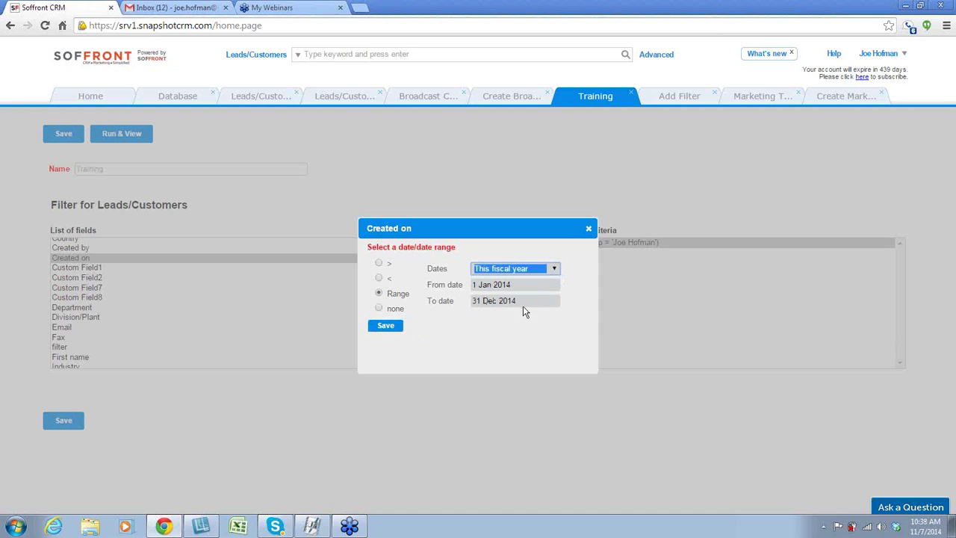
left_click(376, 330)
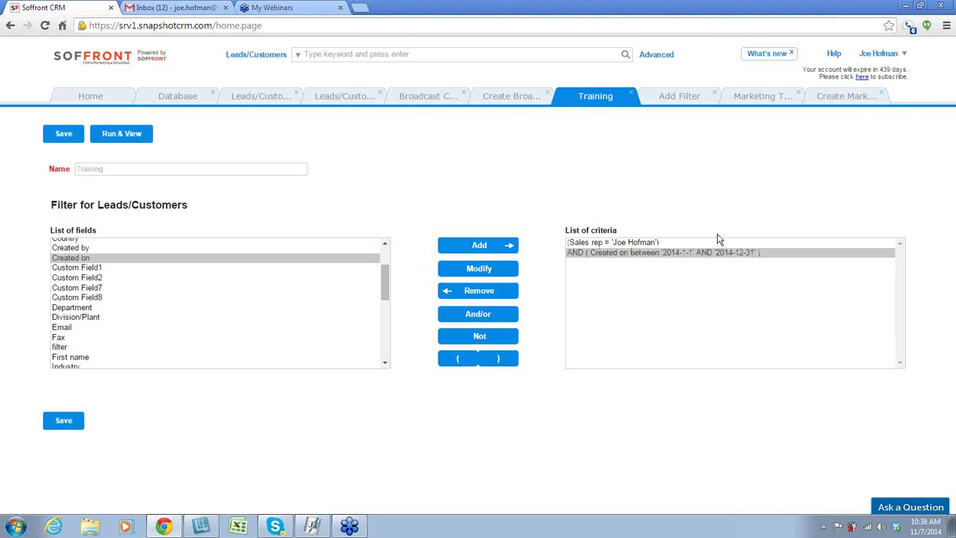
Step: Return to the broadcast being created and review its recipient settings and the email template design
left_click(506, 100)
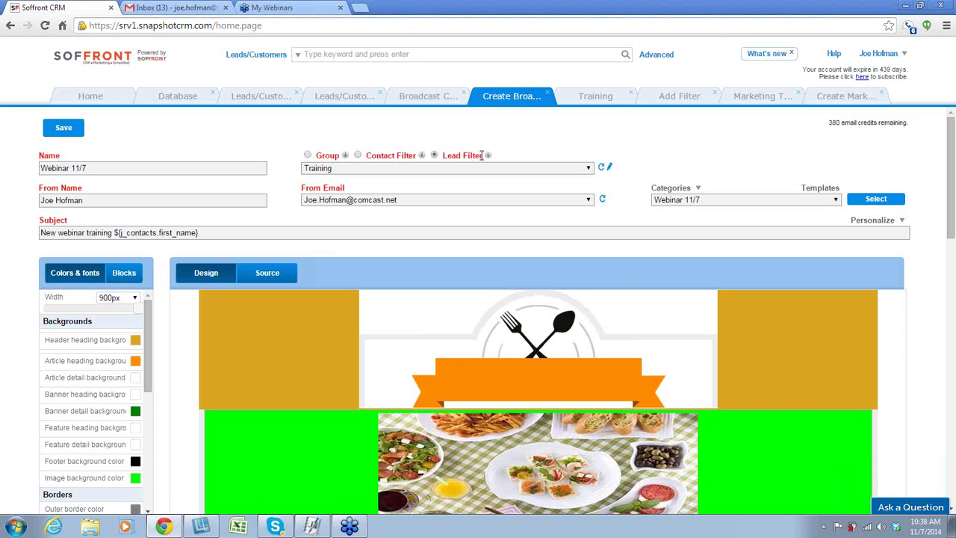
scroll(623, 231, "down", 1)
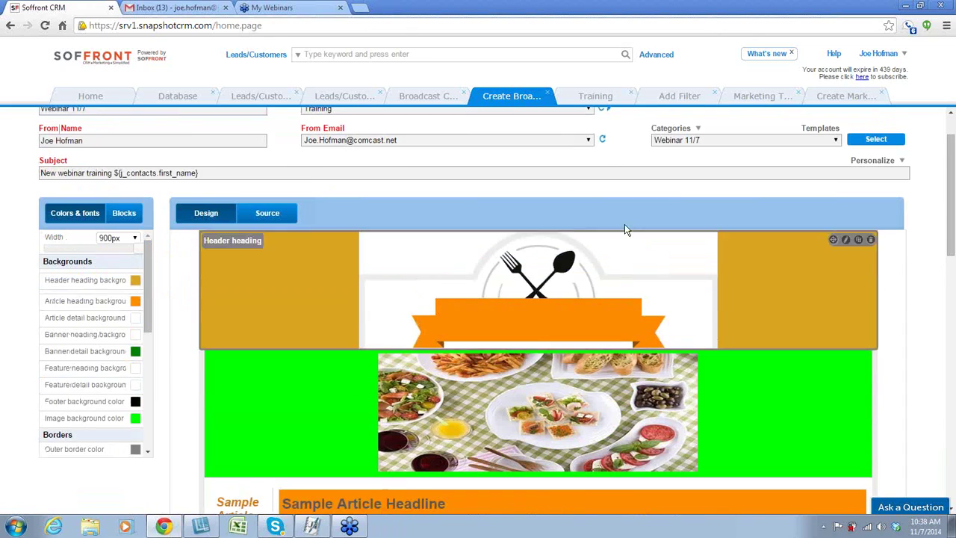
scroll(625, 225, "up", 1)
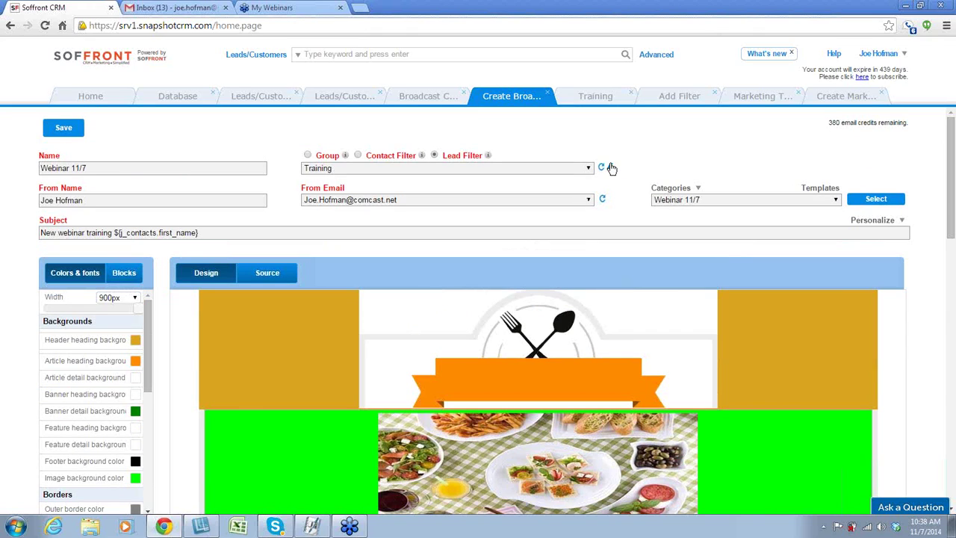
scroll(930, 351, "down", 4)
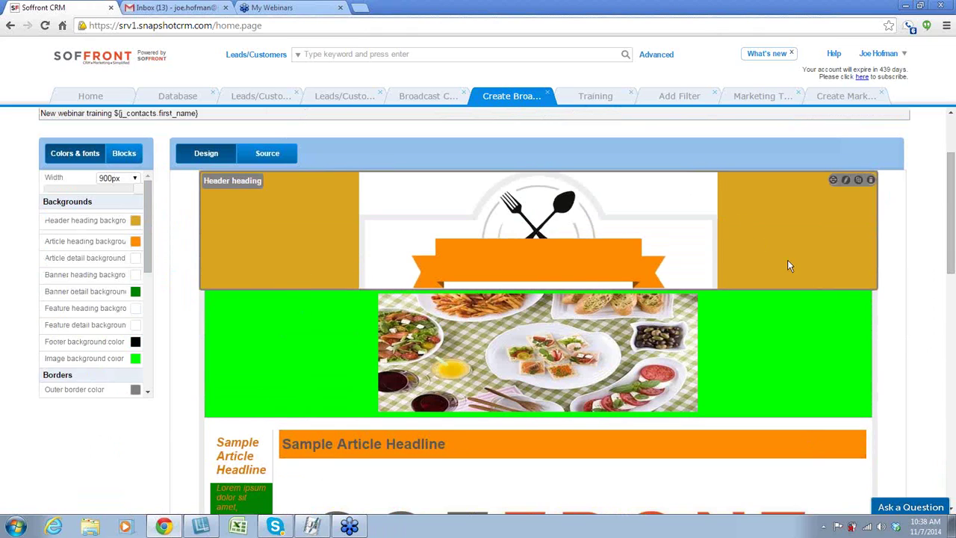
scroll(757, 268, "up", 1)
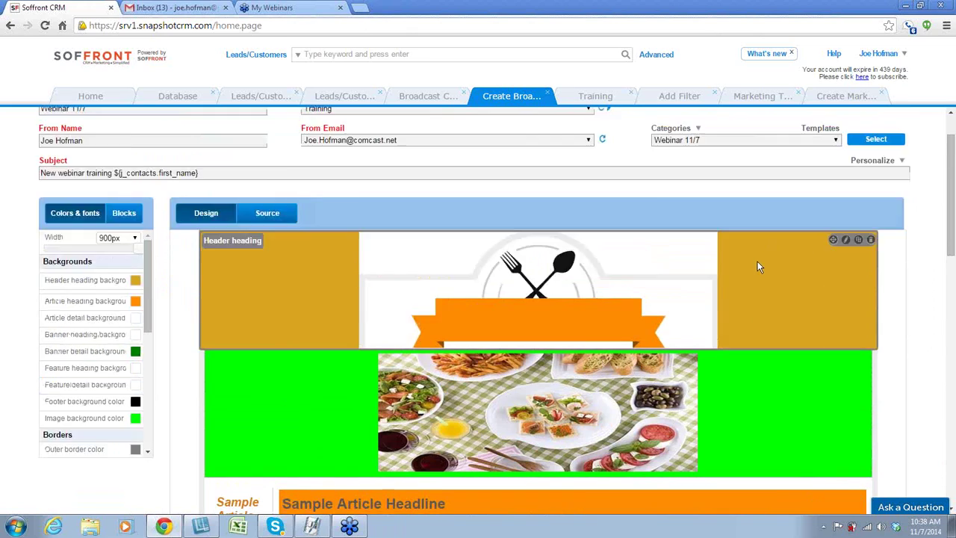
scroll(757, 266, "up", 1)
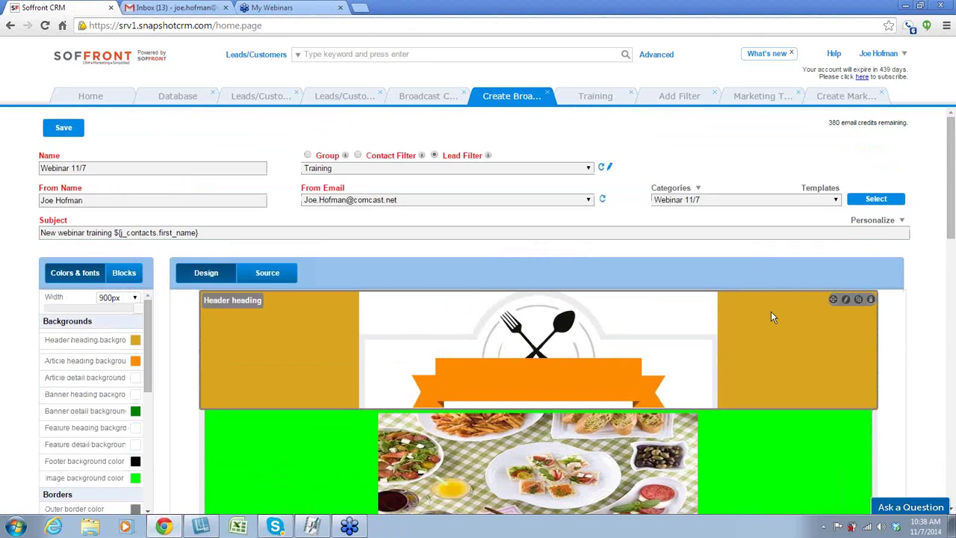
scroll(771, 313, "down", 5)
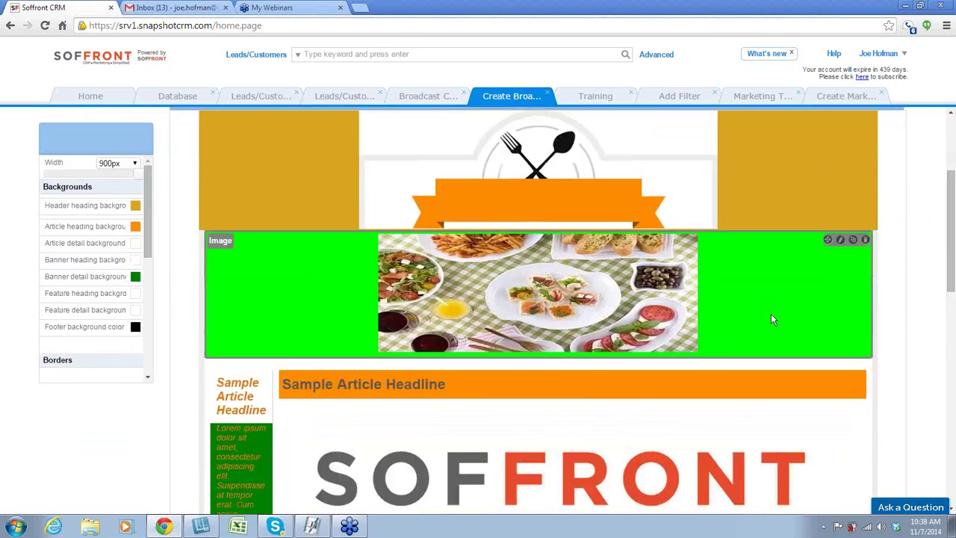
scroll(767, 317, "down", 4)
scroll(764, 314, "up", 10)
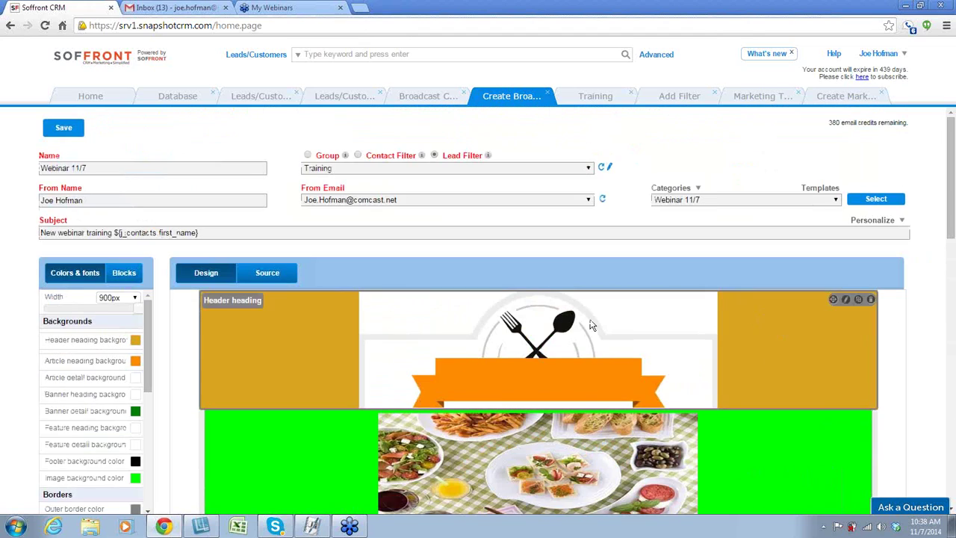
Step: Try a 700px width for the email template and set it back to 900px
scroll(611, 321, "down", 1)
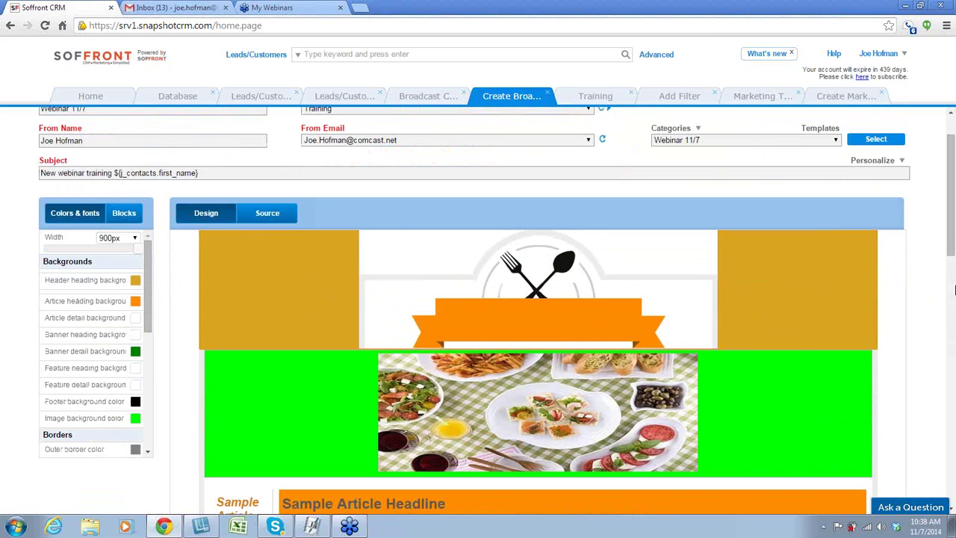
left_click(135, 237)
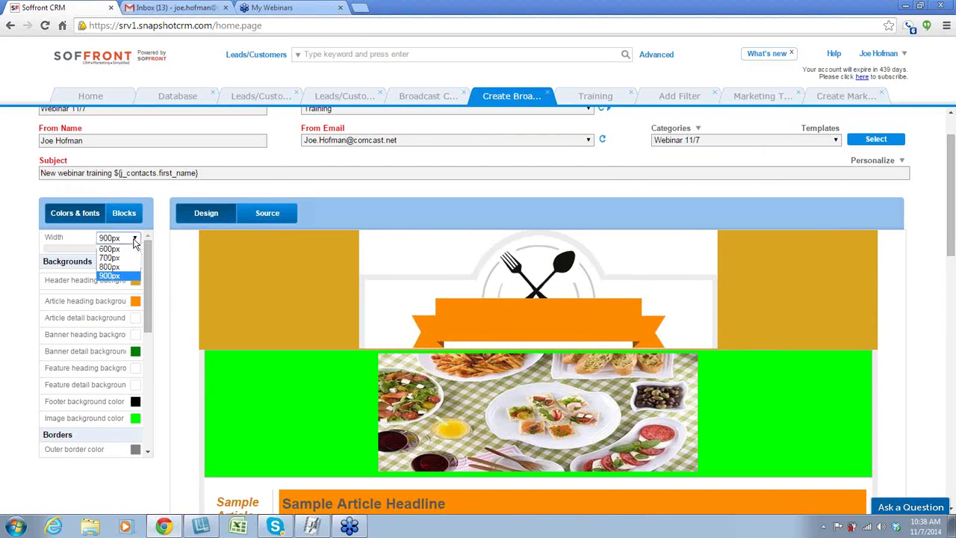
left_click(122, 261)
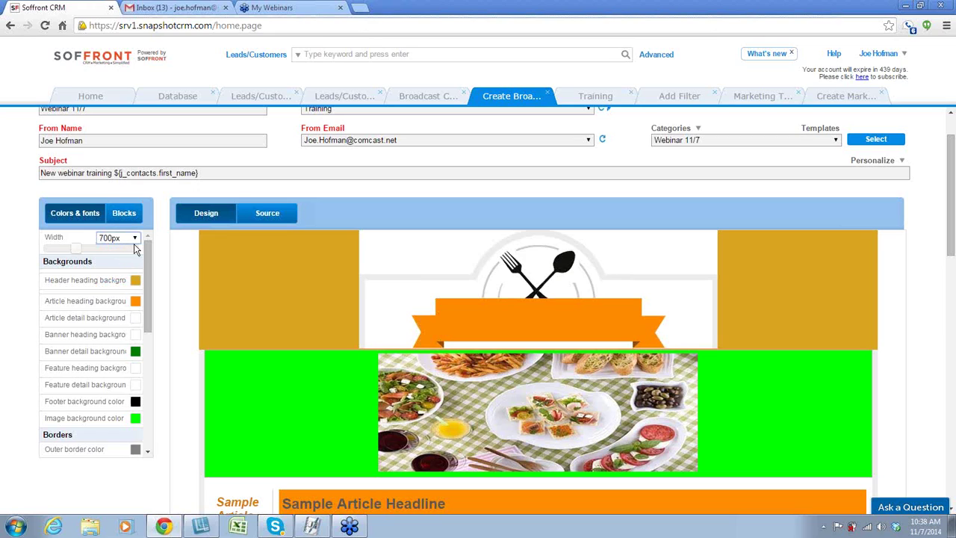
left_click(135, 237)
left_click(124, 254)
left_click(131, 238)
left_click(123, 274)
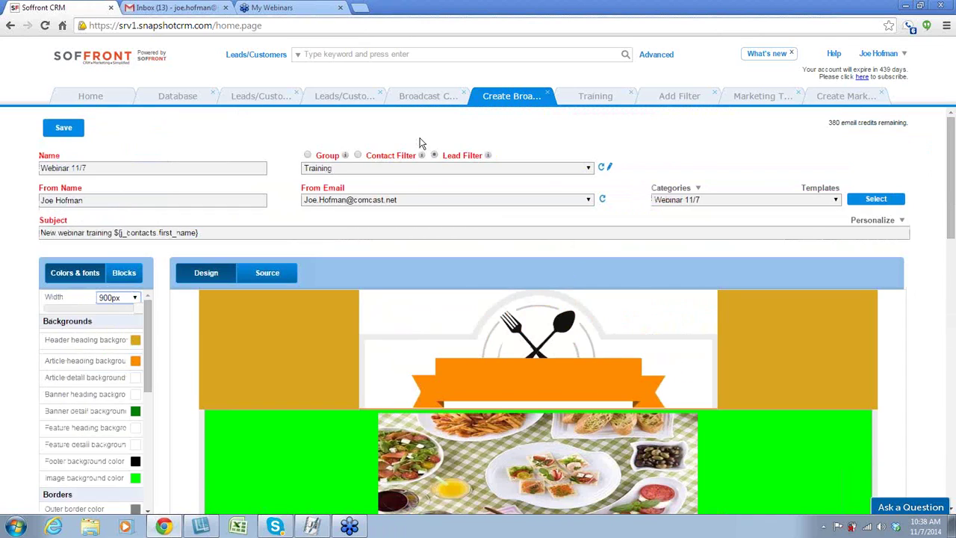
Step: Save the Webinar 11/7 broadcast campaign
left_click(59, 127)
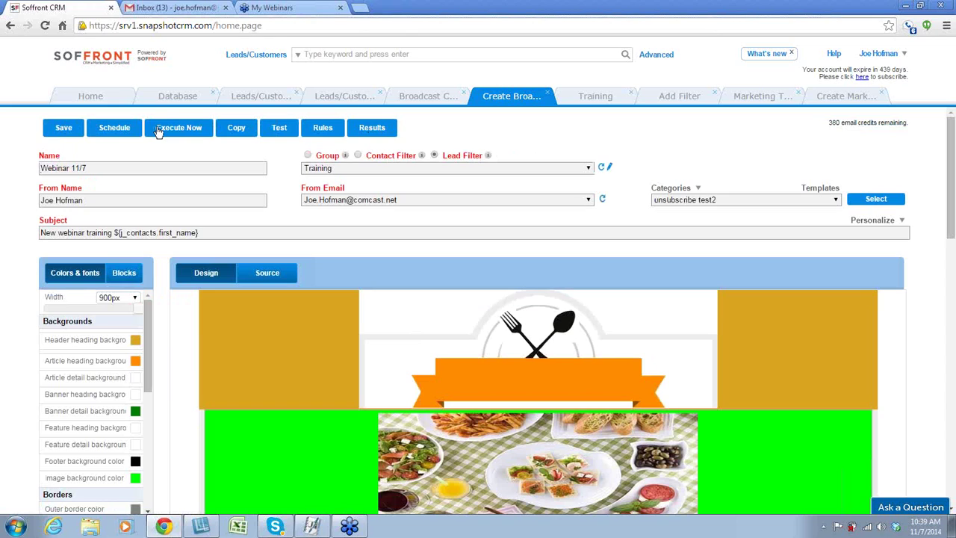
left_click(64, 131)
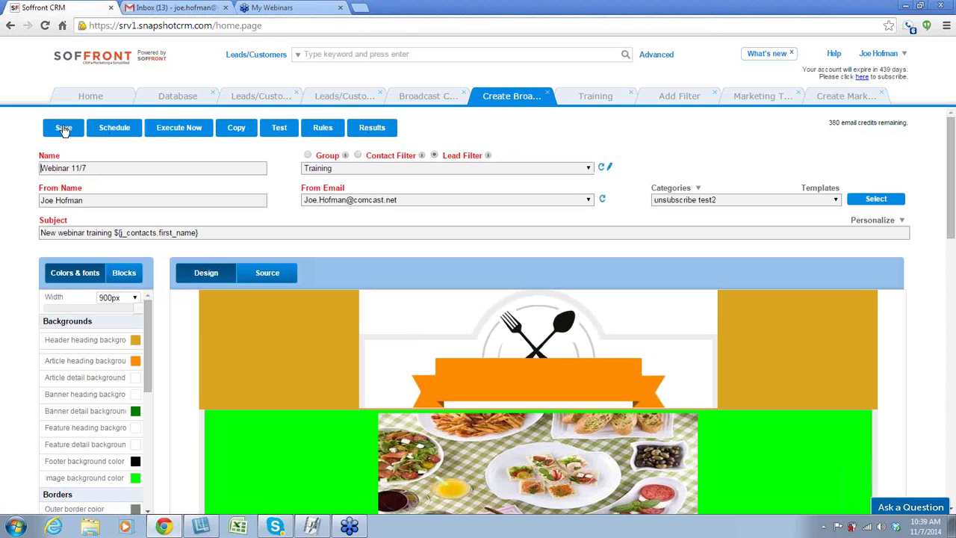
Step: Look at the date and time options for scheduling the saved broadcast, leaving it unscheduled, and choose its test option
left_click(113, 128)
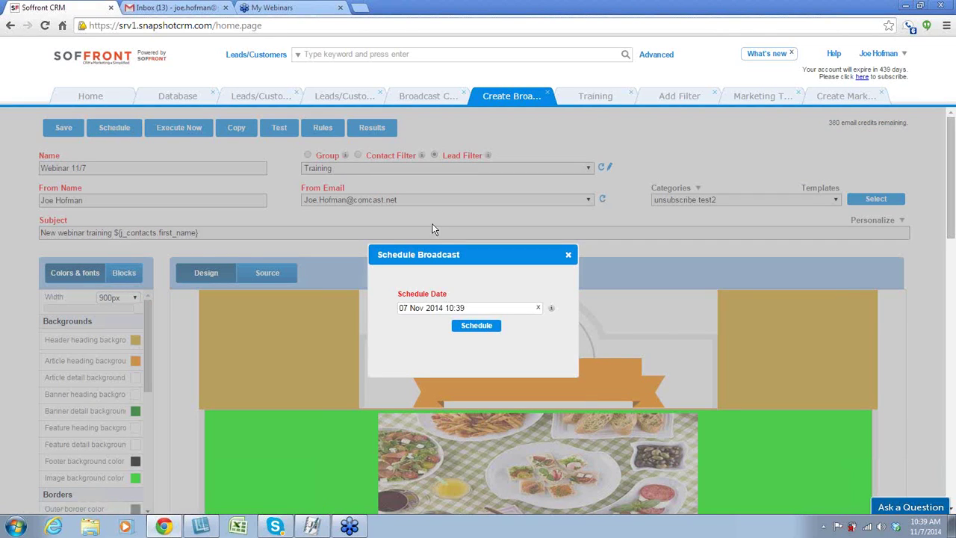
left_click(514, 311)
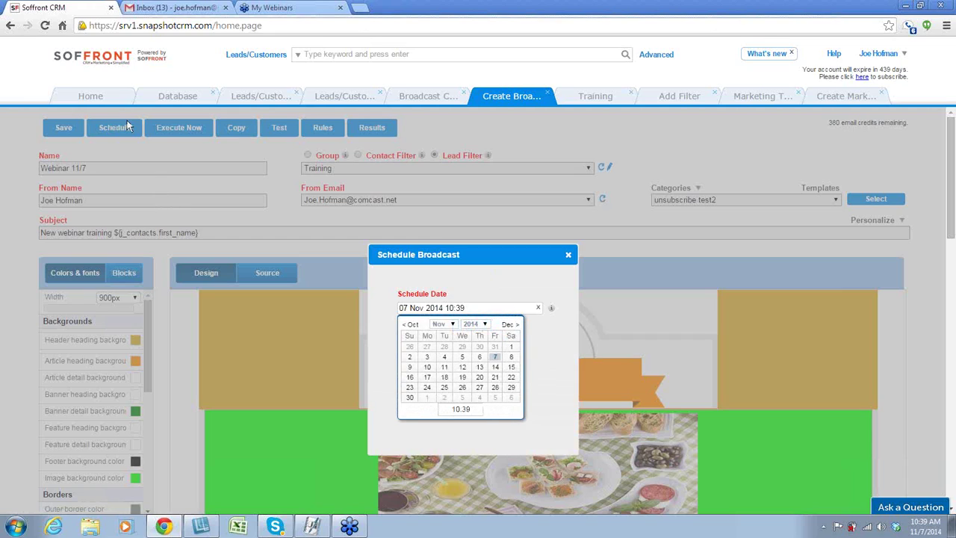
left_click(569, 255)
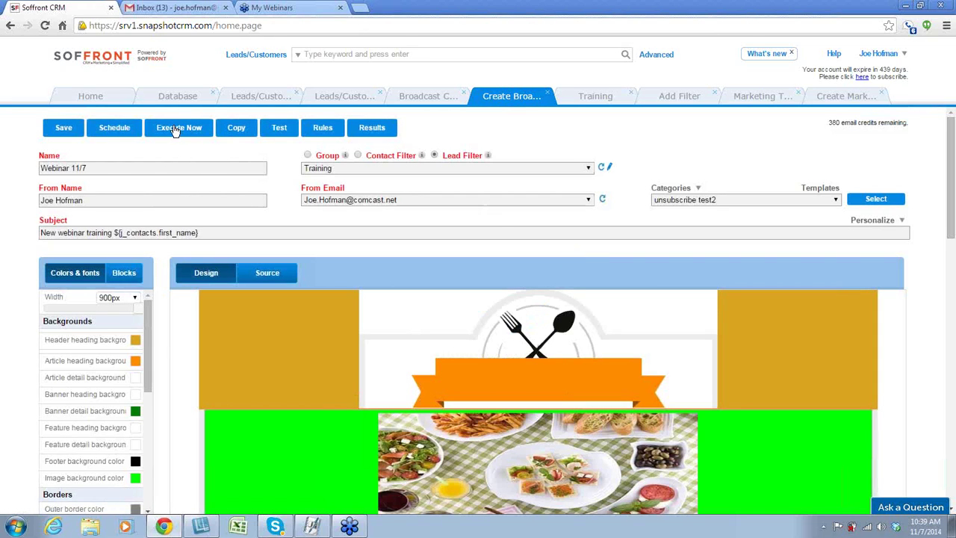
left_click(279, 129)
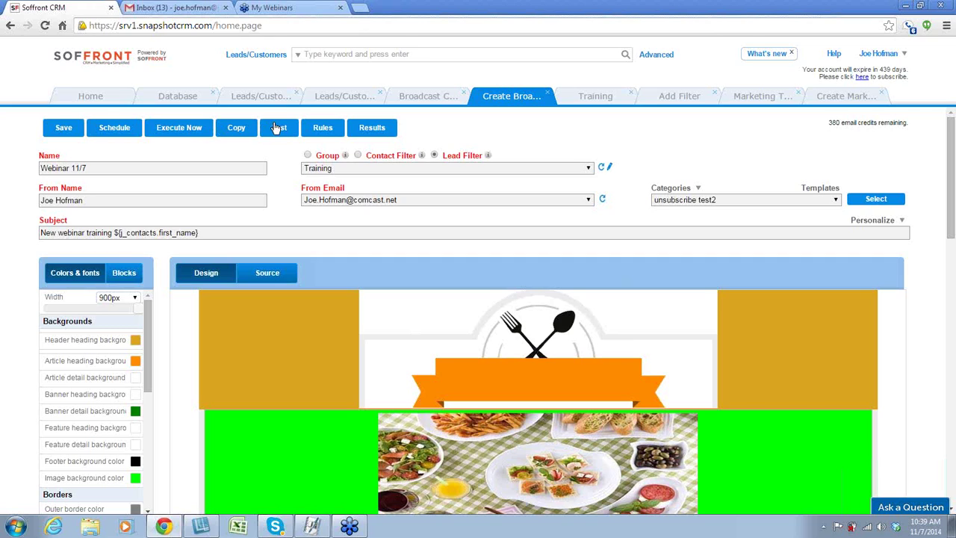
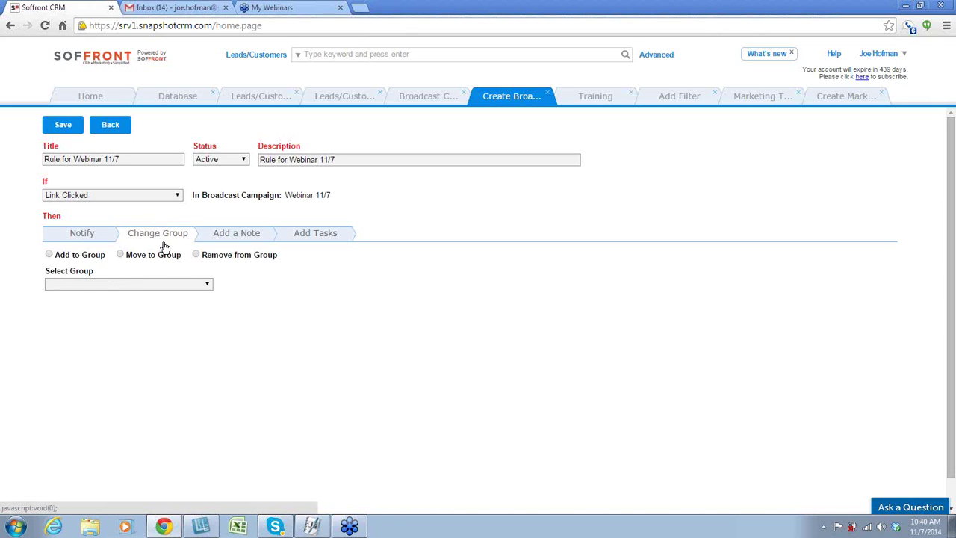
Step: Enable the Add a Note action for the Webinar 11/7 rule
left_click(245, 235)
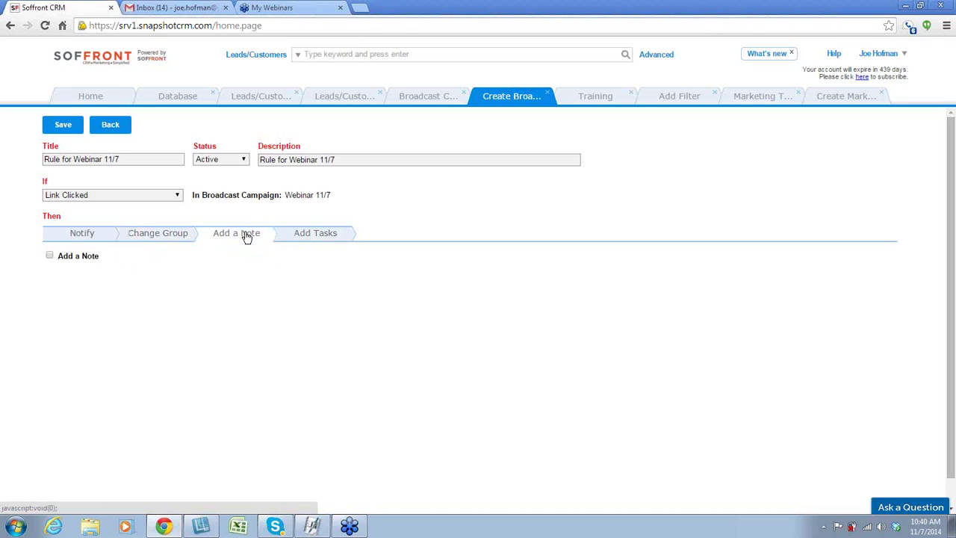
left_click(50, 257)
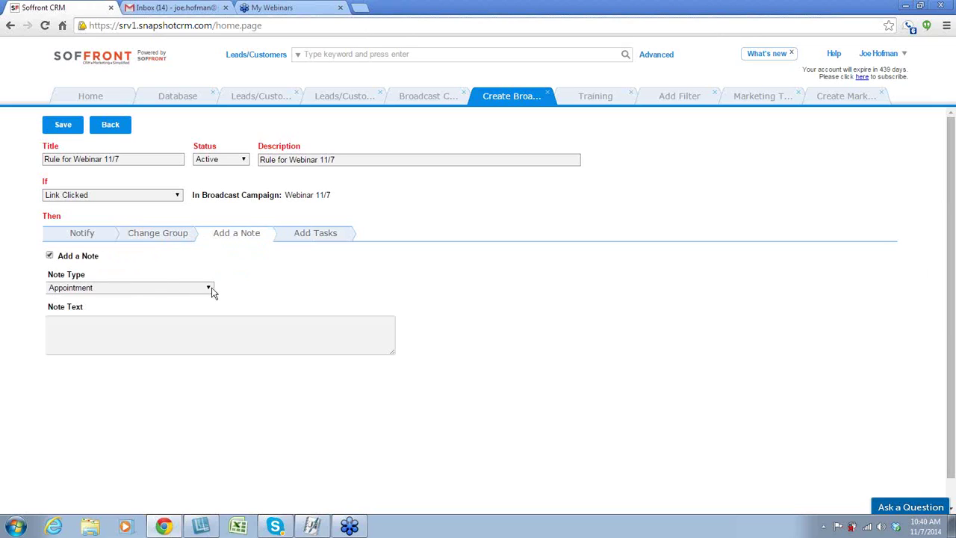
Step: Examine the owner and reminder options of a new task for the rule, and discard the task
left_click(311, 236)
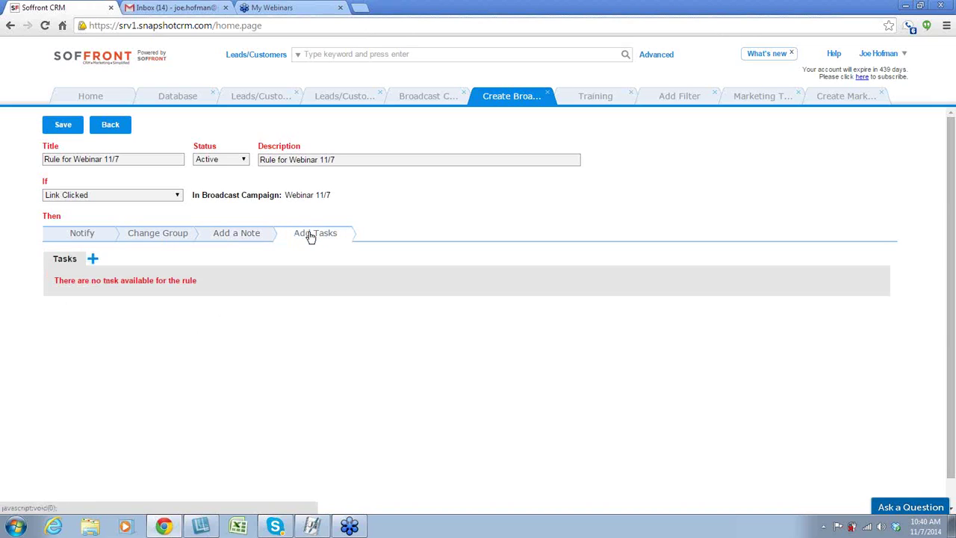
left_click(93, 260)
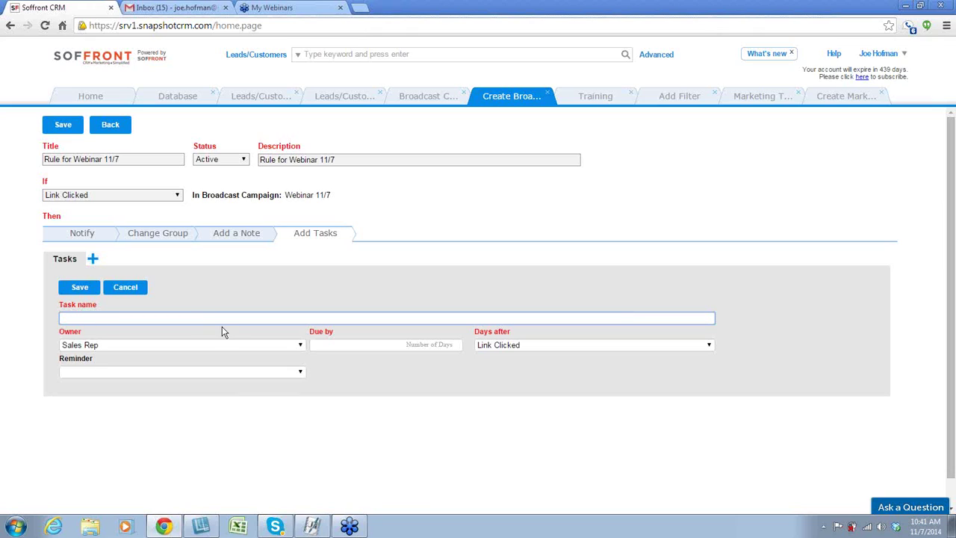
left_click(300, 345)
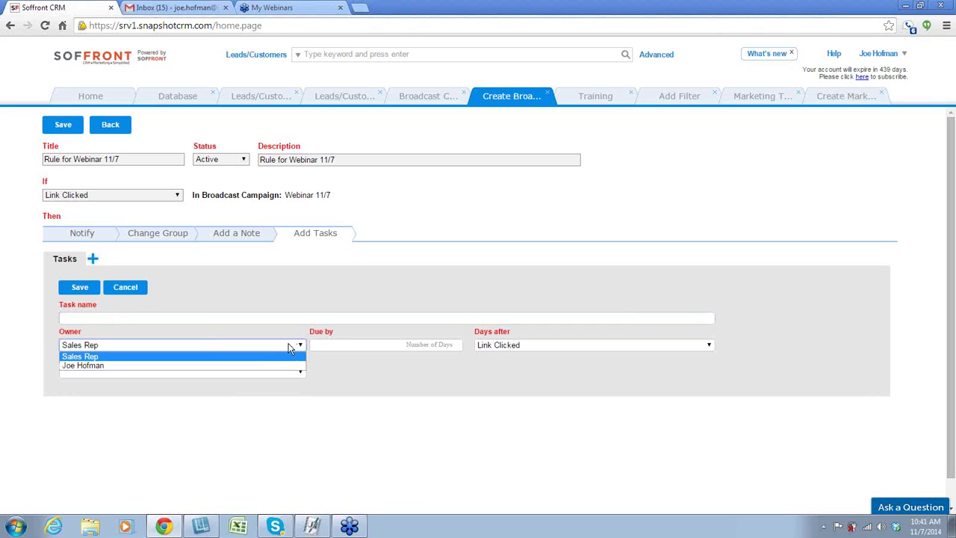
left_click(273, 357)
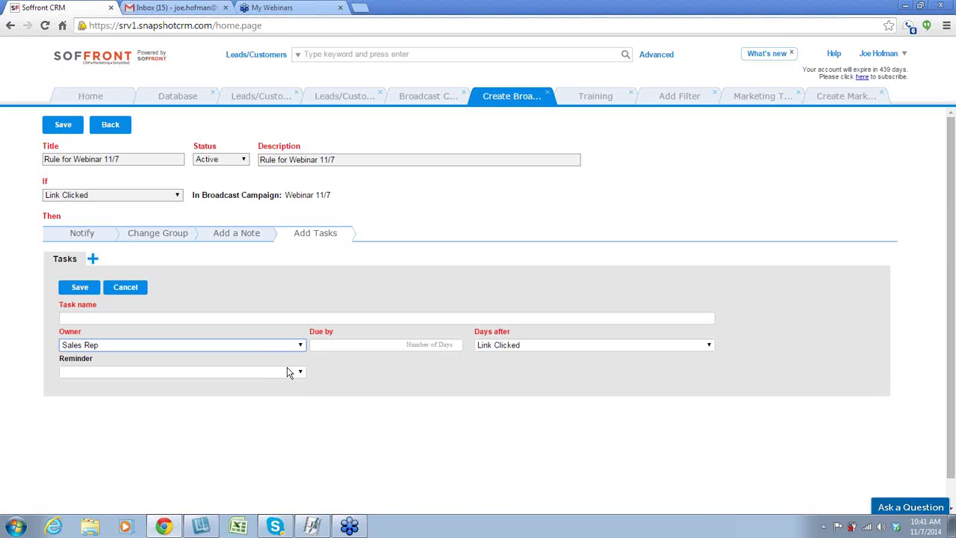
left_click(300, 372)
left_click(302, 375)
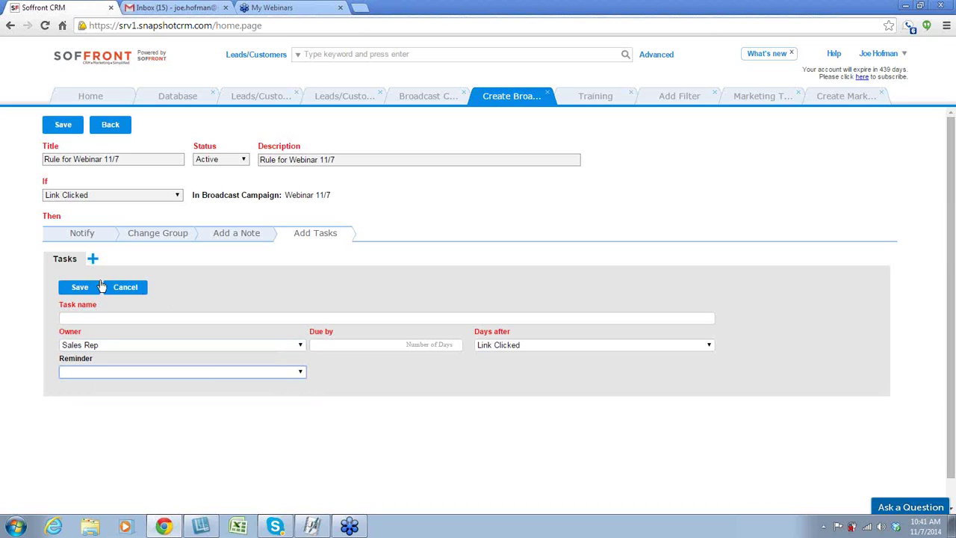
left_click(126, 288)
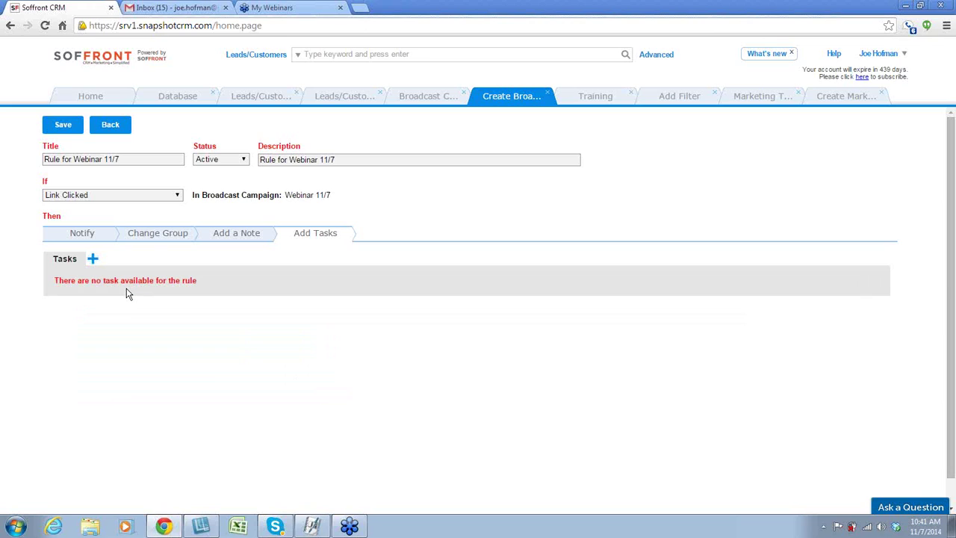
Step: Try to save the Webinar 11/7 rule without a notification, group change or task and go back to the broadcast
left_click(123, 125)
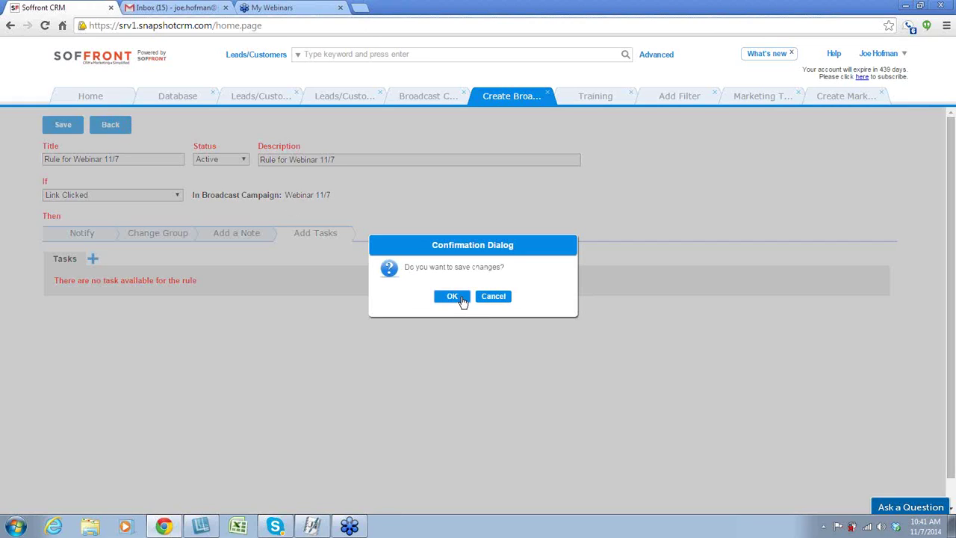
left_click(461, 298)
left_click(466, 297)
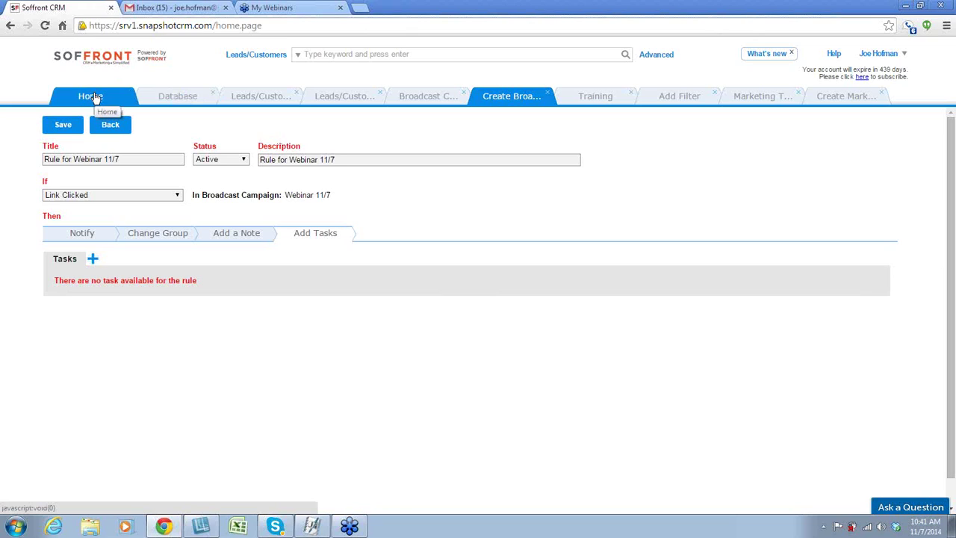
left_click(67, 125)
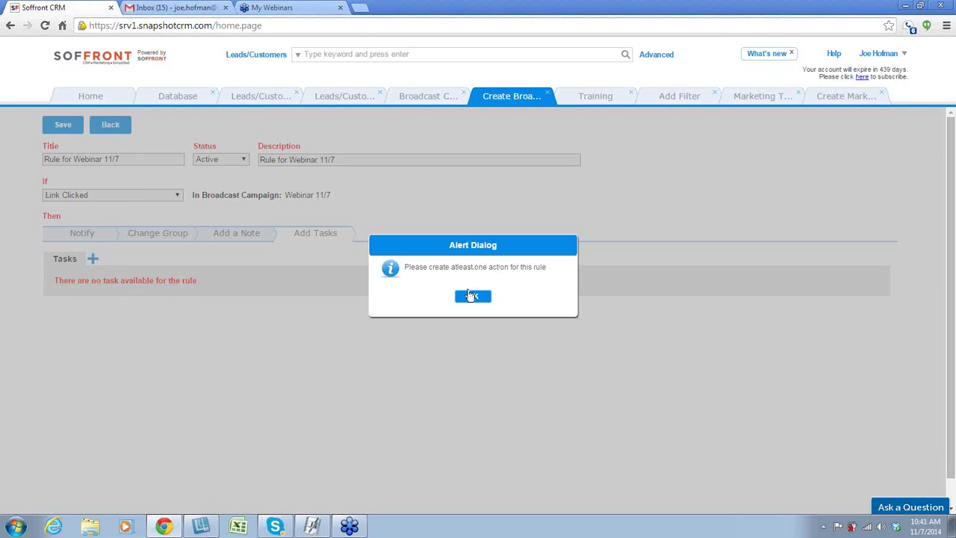
left_click(471, 296)
left_click(425, 94)
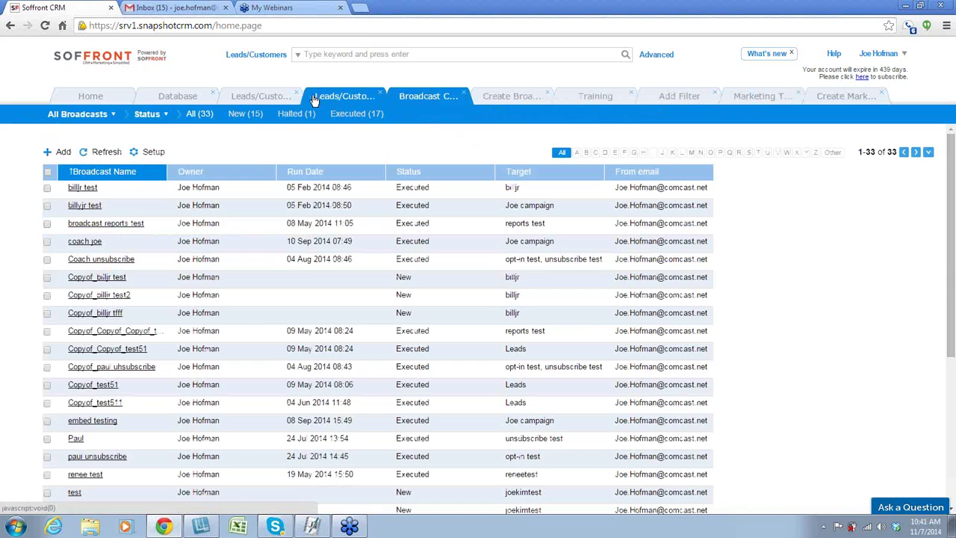
left_click(505, 95)
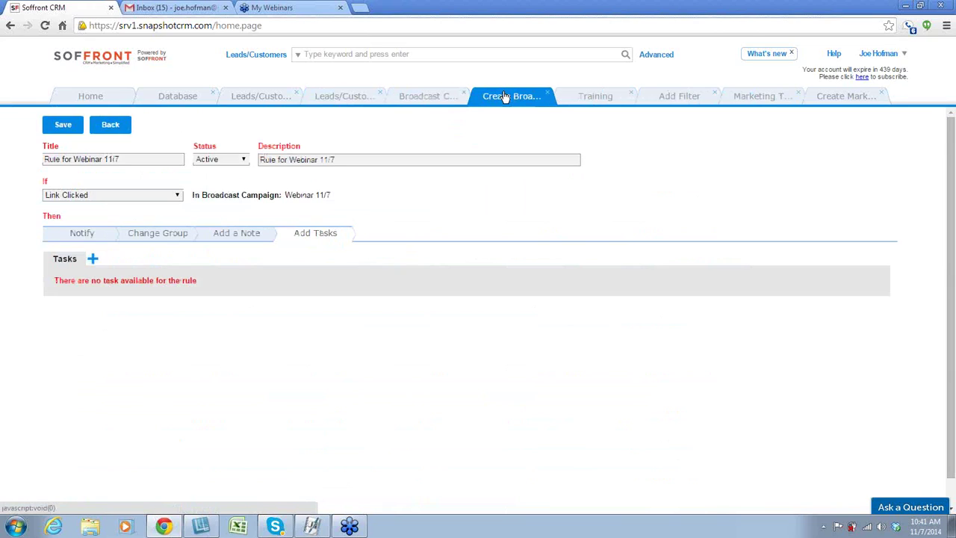
left_click(65, 126)
left_click(482, 296)
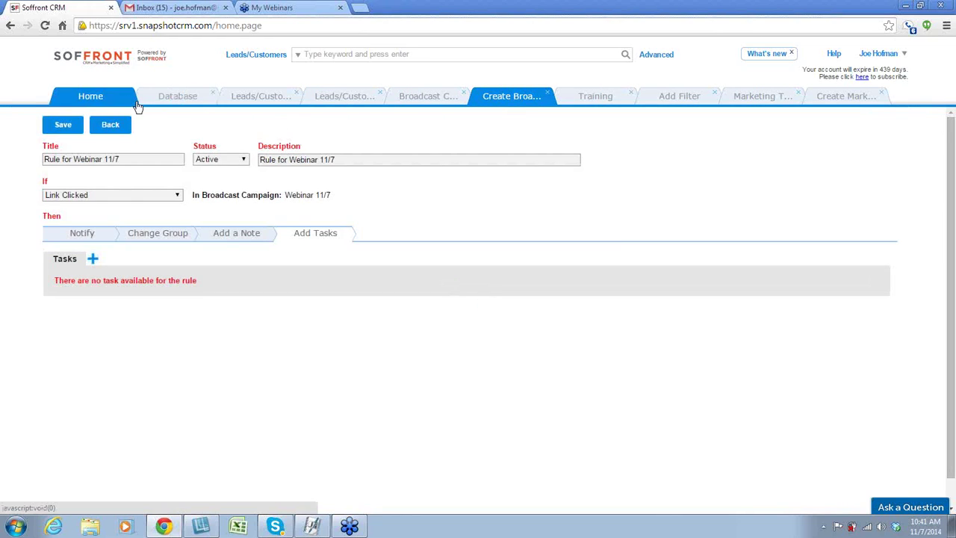
left_click(122, 127)
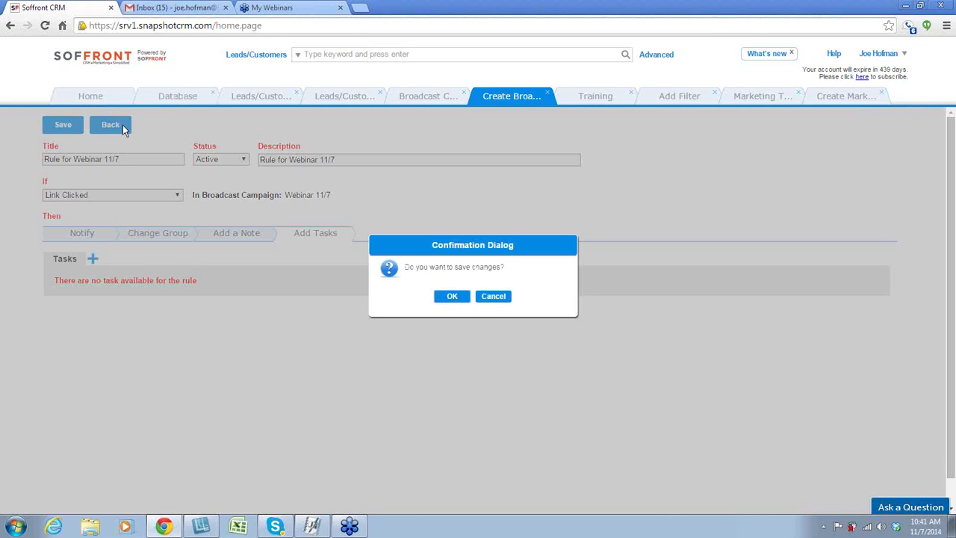
left_click(452, 299)
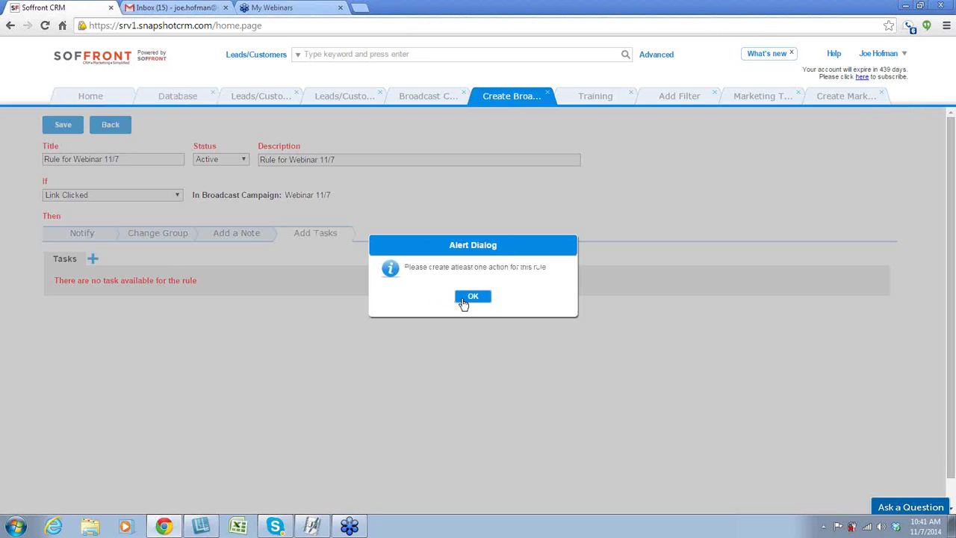
left_click(476, 296)
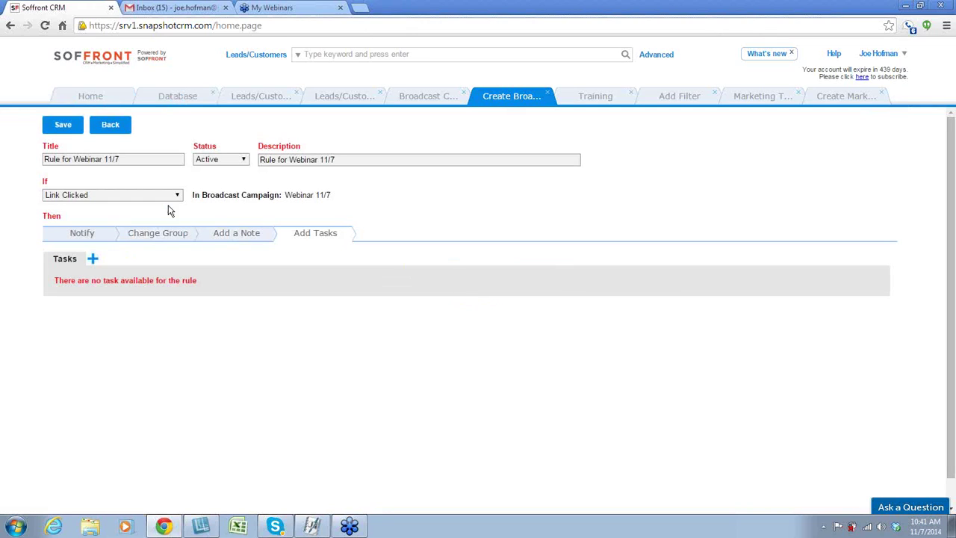
Step: Set the rule to notify the Campaign Sender, save it and return to the Webinar 11/7 broadcast
left_click(97, 234)
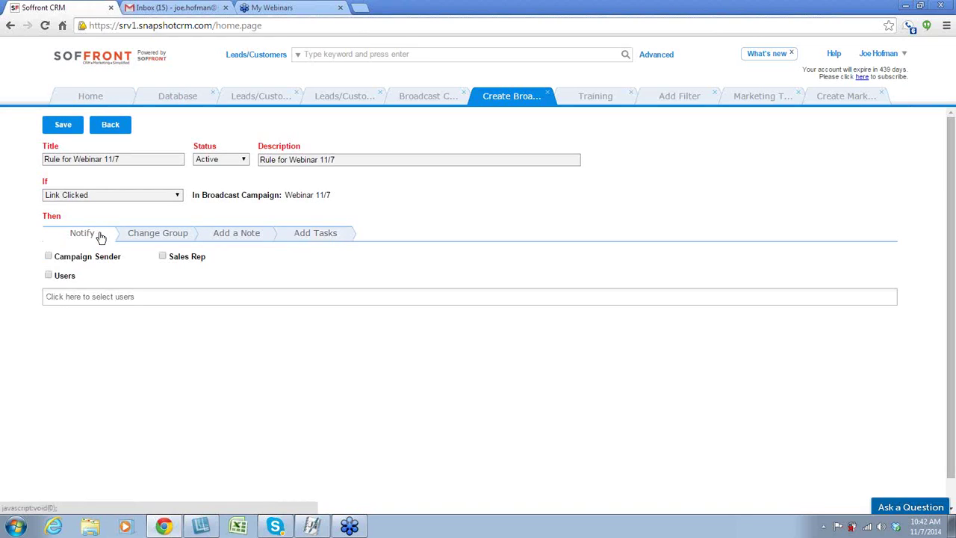
left_click(49, 256)
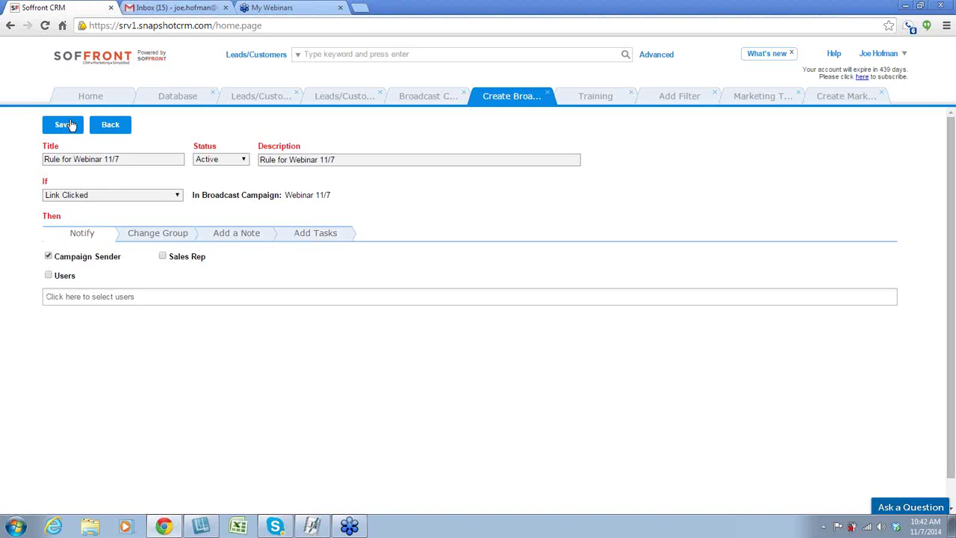
left_click(64, 124)
left_click(482, 298)
left_click(118, 132)
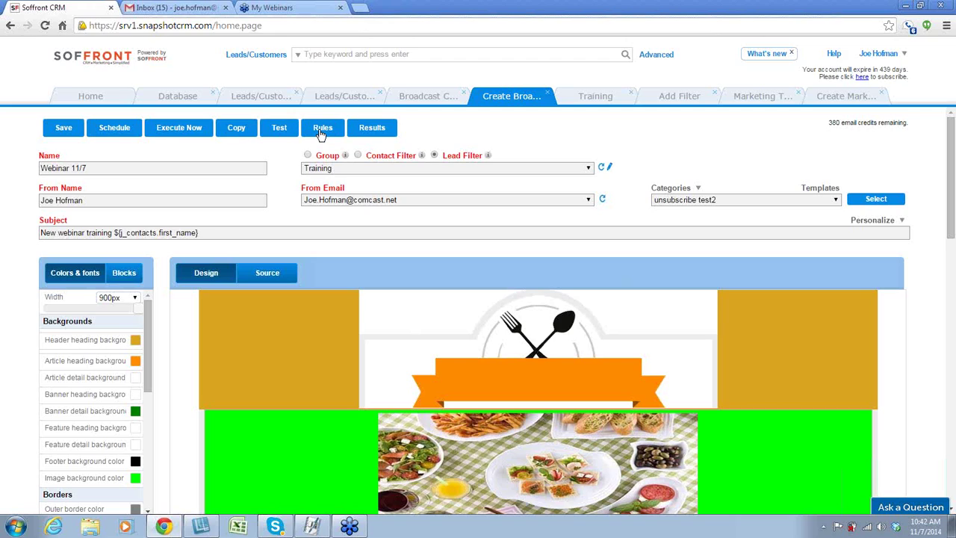
Step: View the results report of the Webinar 11/7 broadcast campaign
left_click(372, 128)
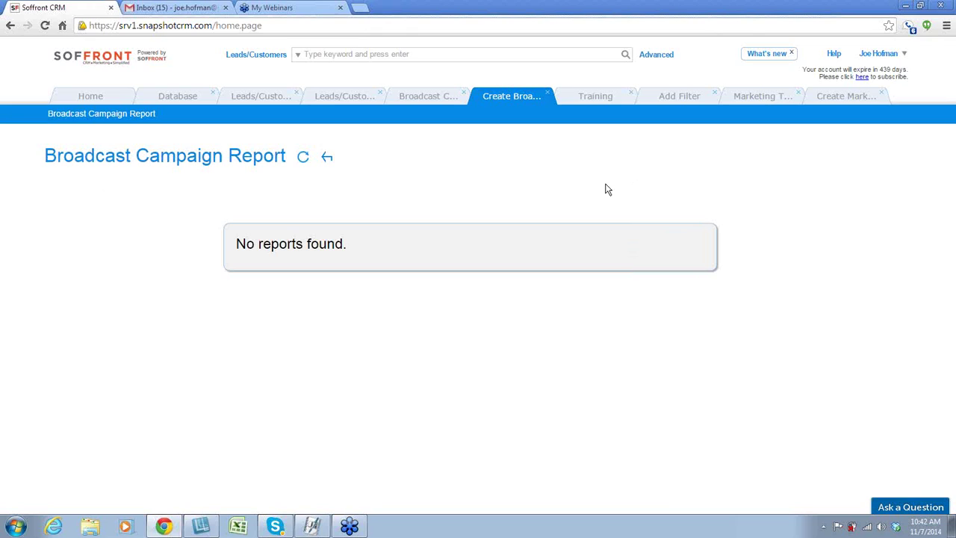
Step: Log out of the current account without subscribing and decline to give feedback
left_click(905, 55)
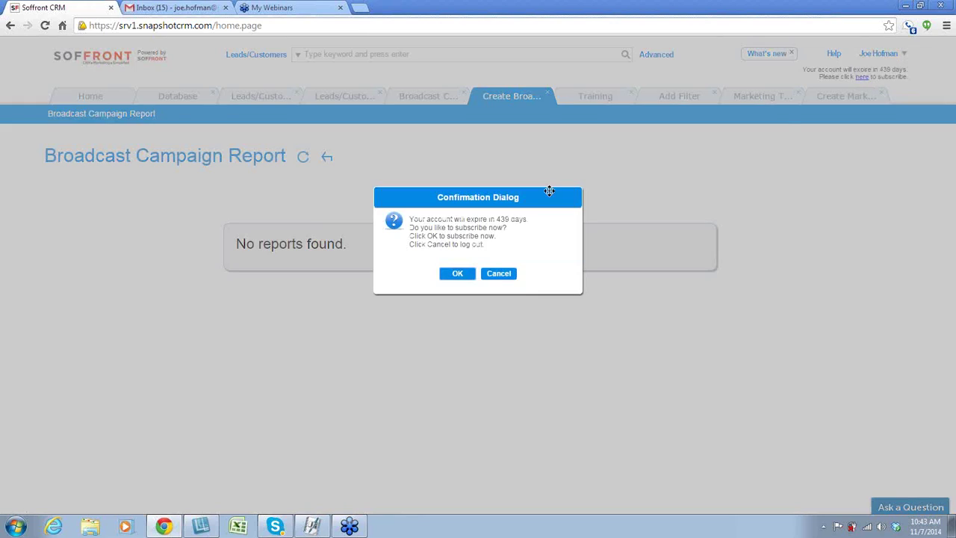
left_click(503, 280)
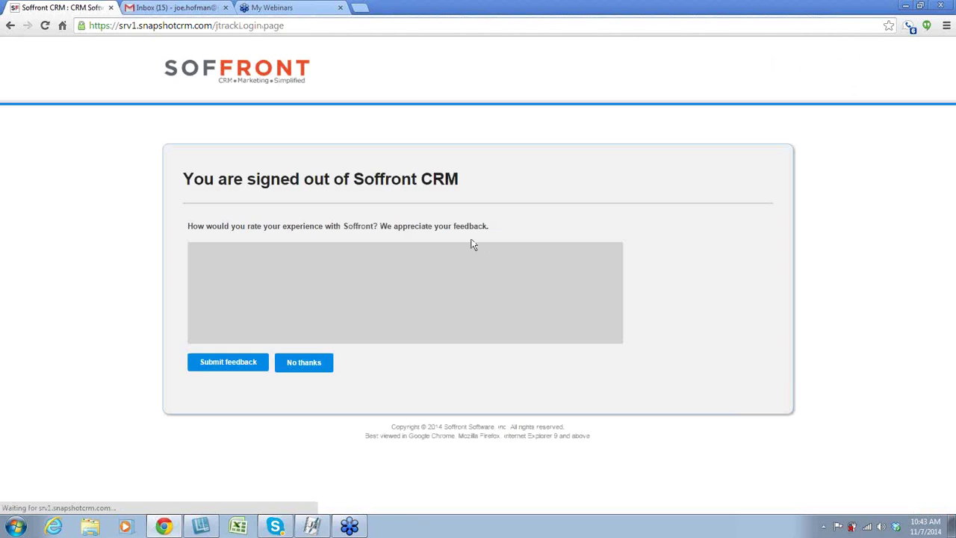
left_click(303, 364)
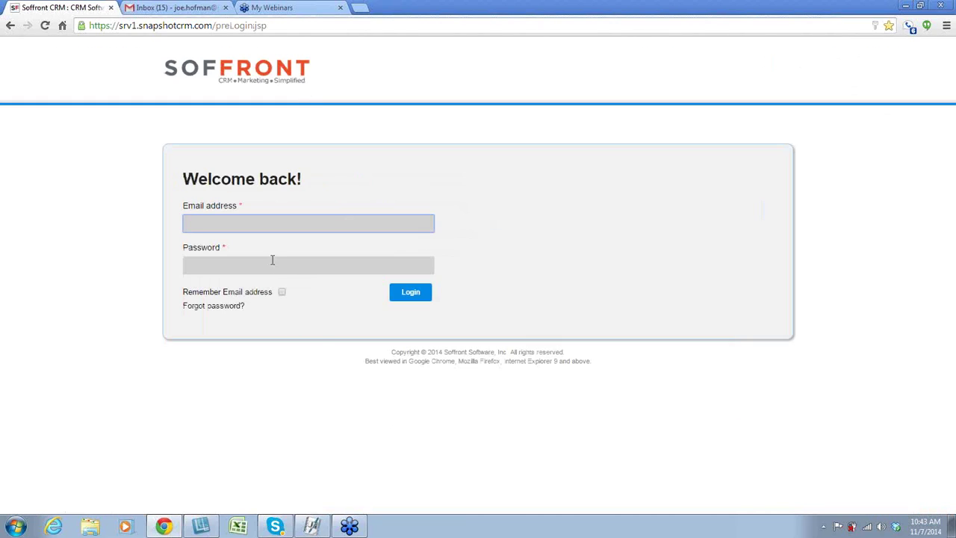
Step: Log in to the Access OmniCare account with its saved e-mail address and the account password
left_click(240, 224)
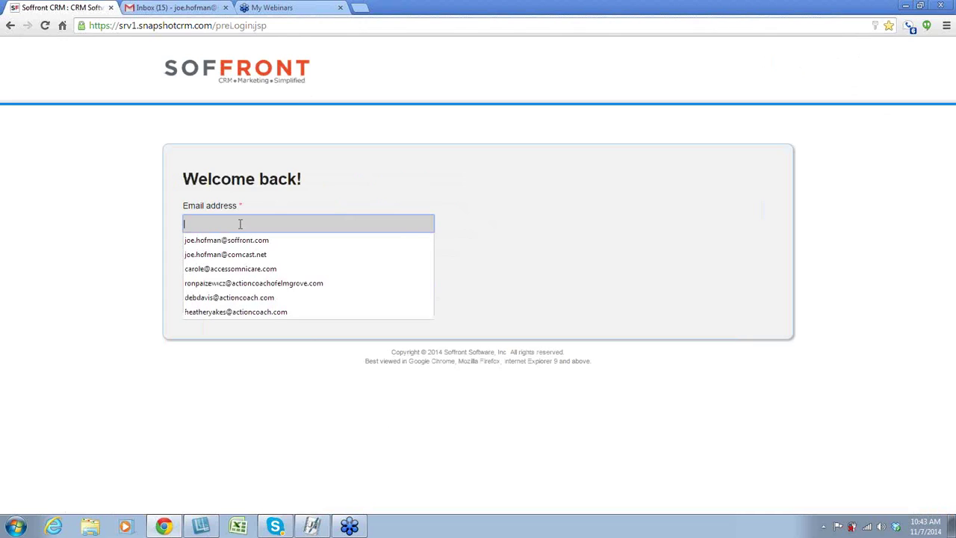
left_click(235, 268)
left_click(235, 268)
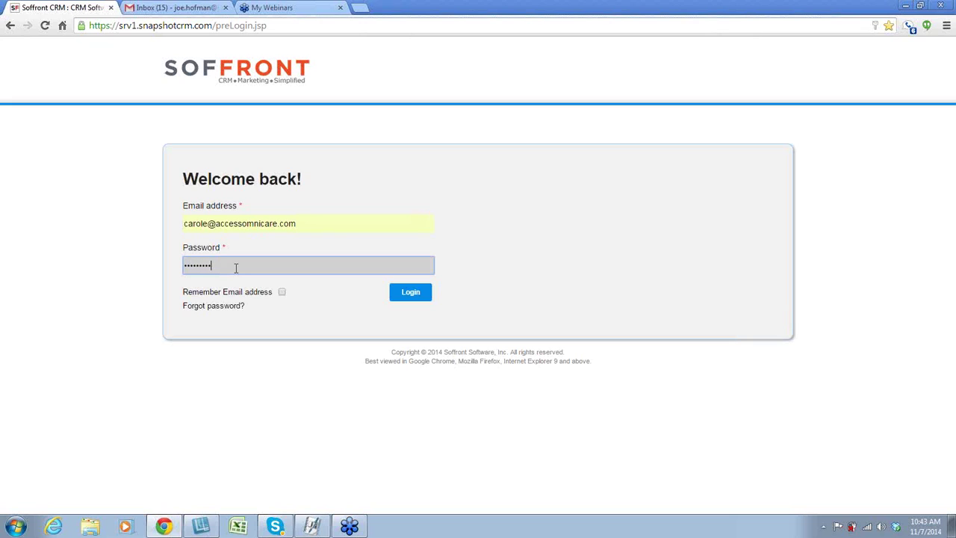
key("Return")
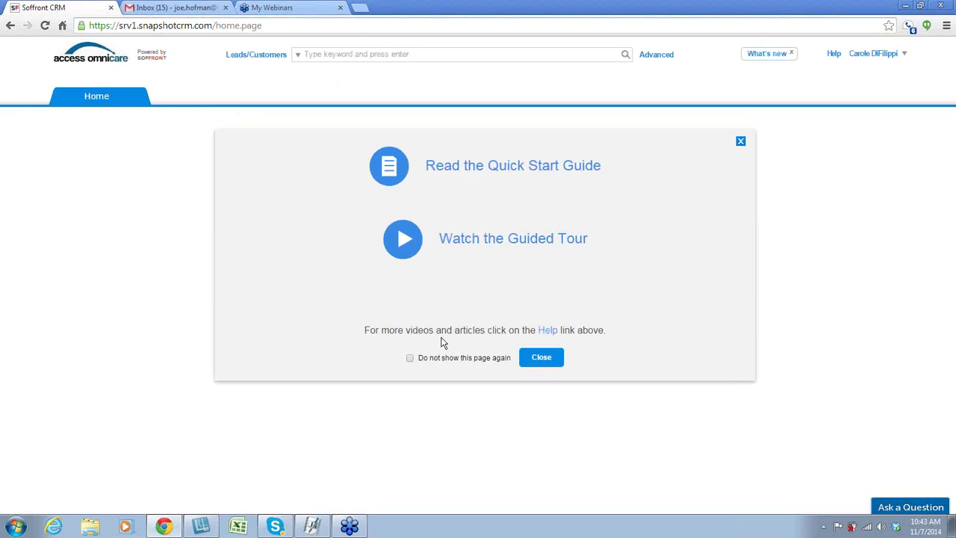
Step: Dismiss the welcome page, open the "Lunch & Learn Seminars - Reminder" broadcast campaign and review its email design
left_click(542, 358)
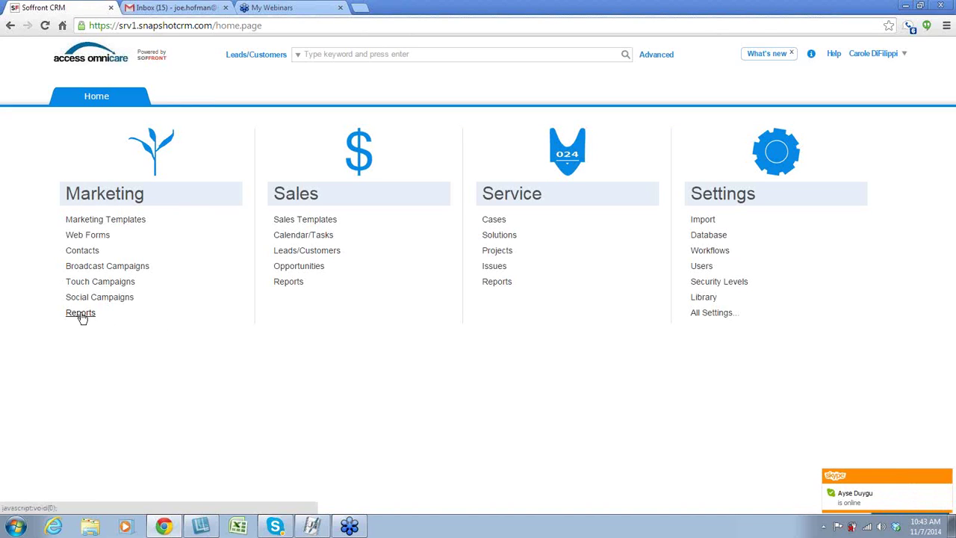
left_click(108, 267)
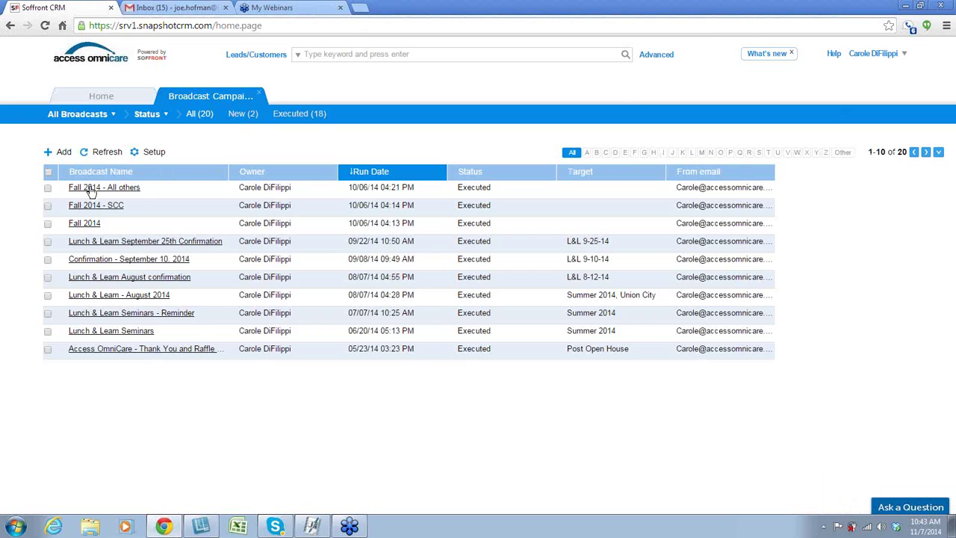
left_click(102, 313)
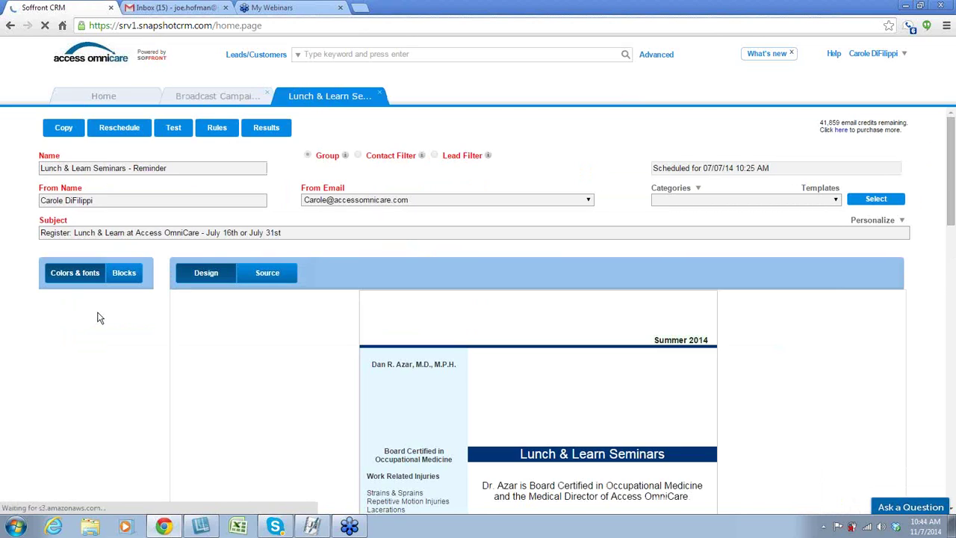
scroll(870, 354, "down", 3)
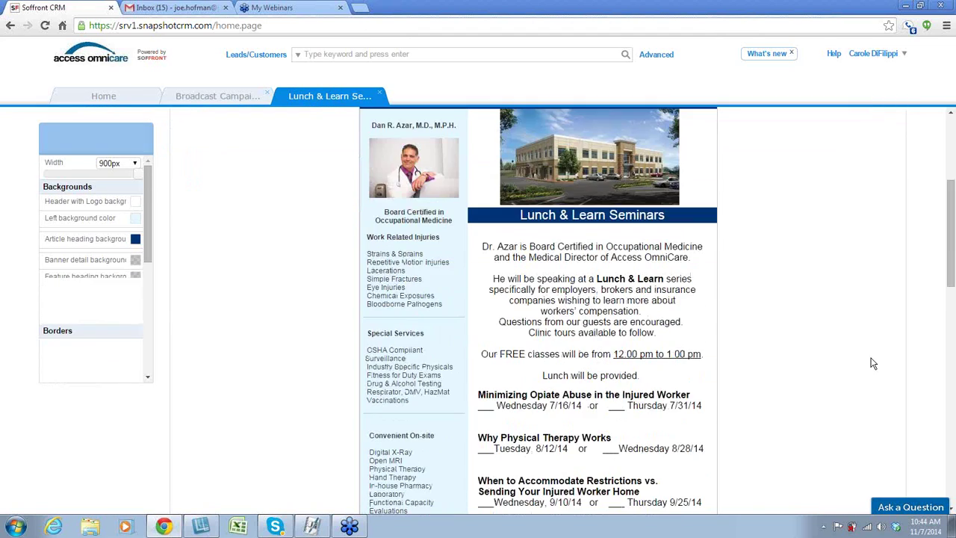
scroll(871, 362, "down", 5)
scroll(867, 360, "up", 6)
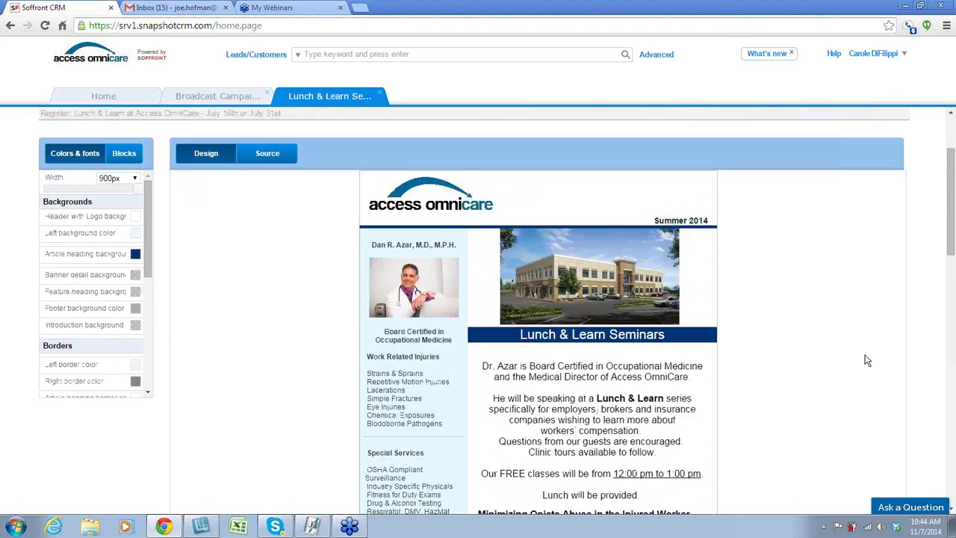
scroll(867, 360, "up", 2)
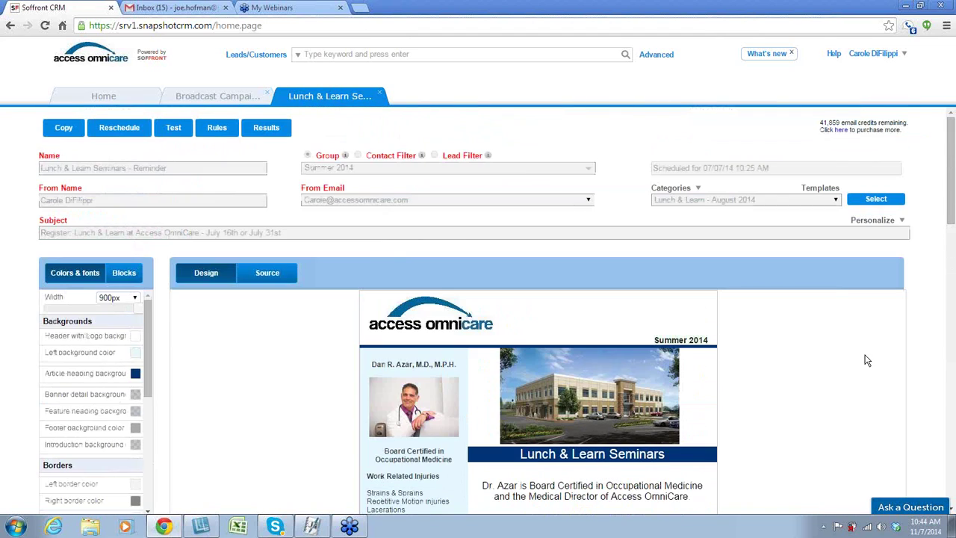
Step: View the results report of the Lunch & Learn Seminars - Reminder broadcast and list the contacts who opened the email
left_click(264, 129)
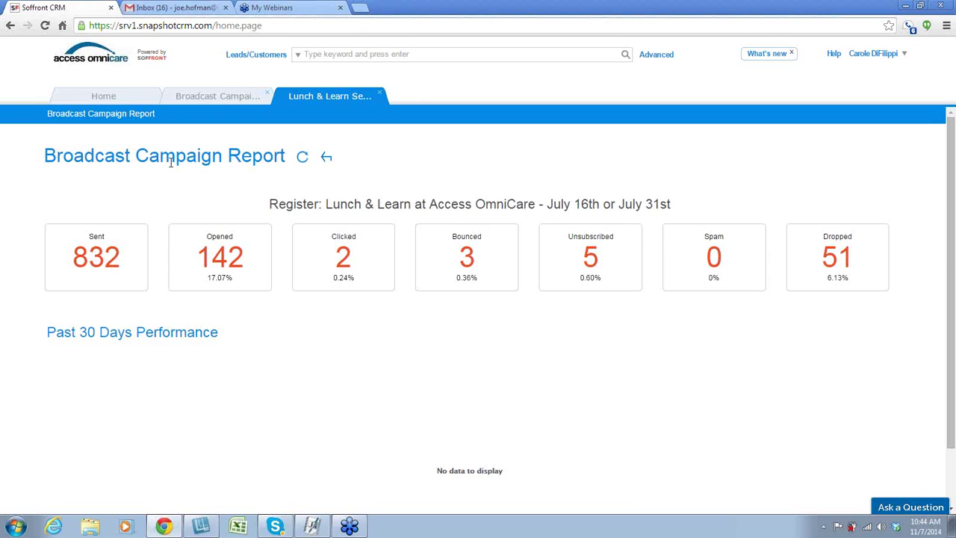
left_click(220, 259)
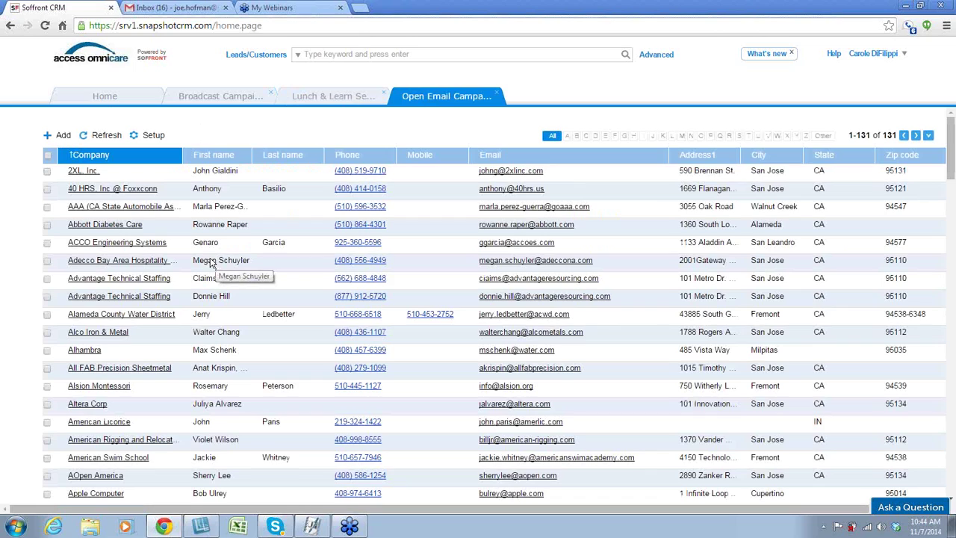
Step: Log out of the Access OmniCare account and decline to give feedback
left_click(110, 98)
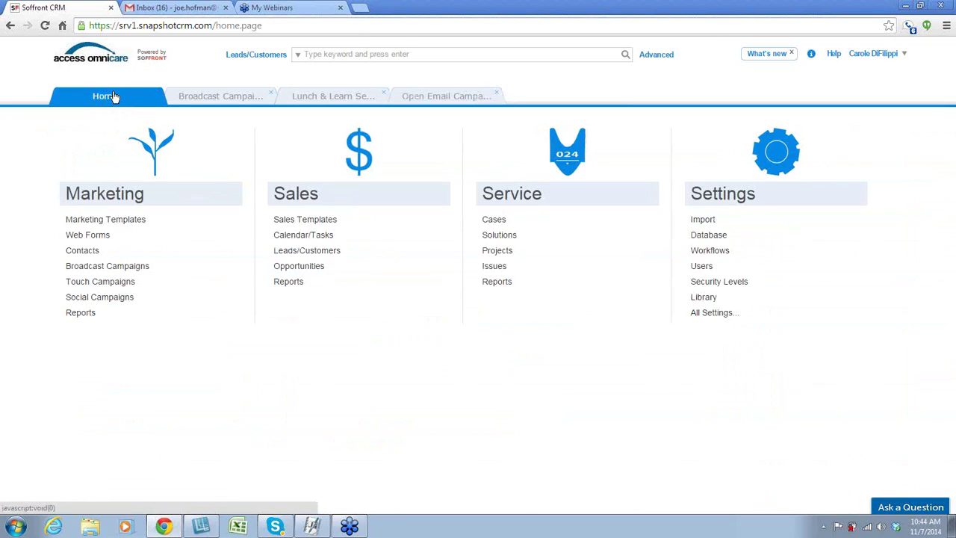
left_click(889, 57)
left_click(884, 82)
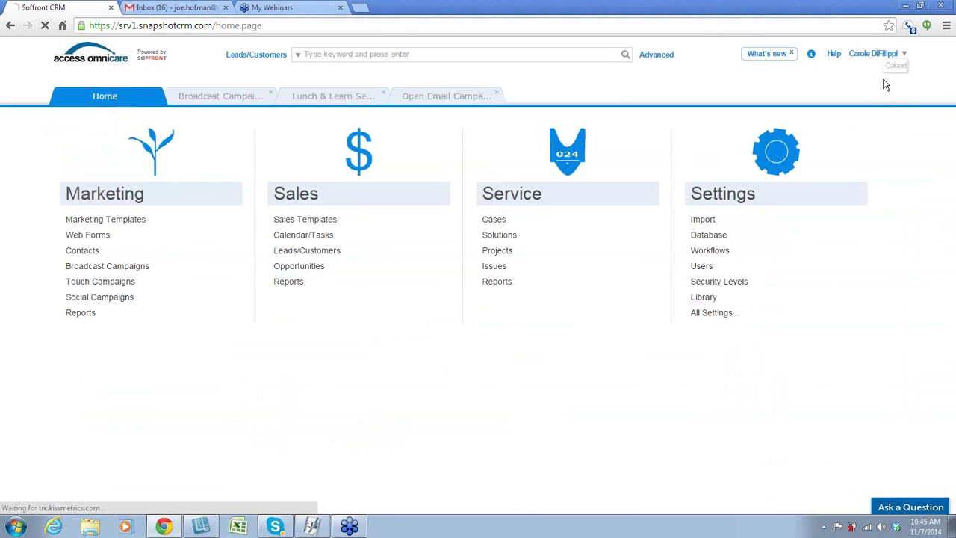
left_click(308, 366)
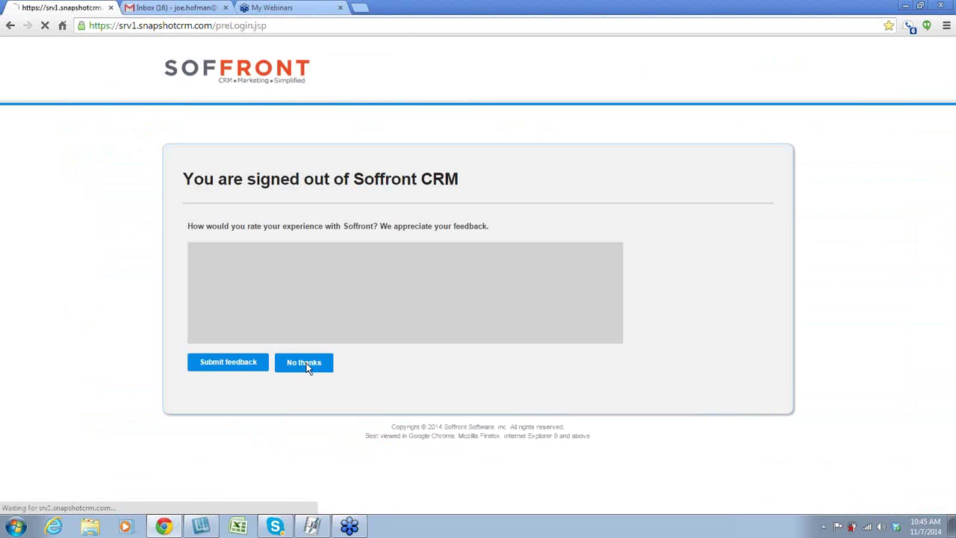
Step: Log back in to the Soffront account with its saved e-mail address and the account password
left_click(240, 221)
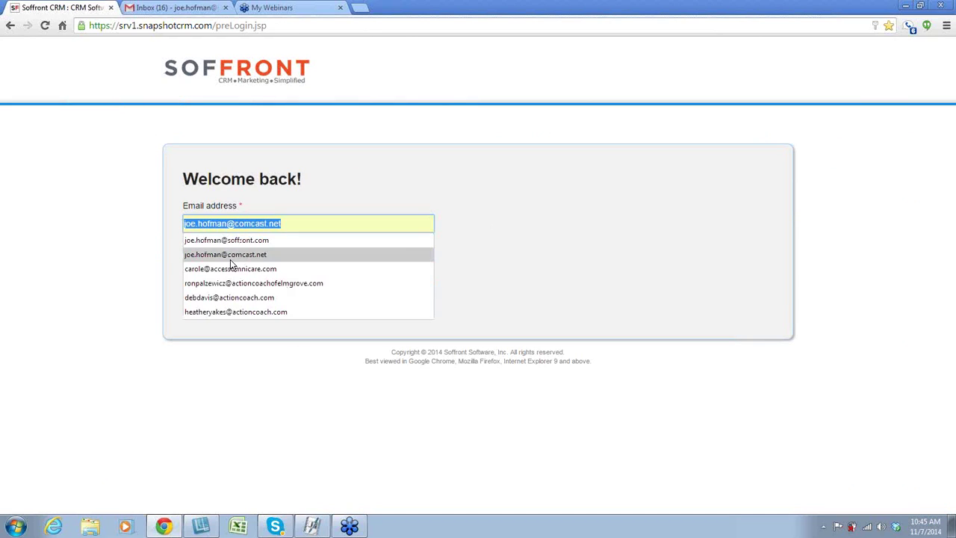
left_click(232, 254)
left_click(236, 270)
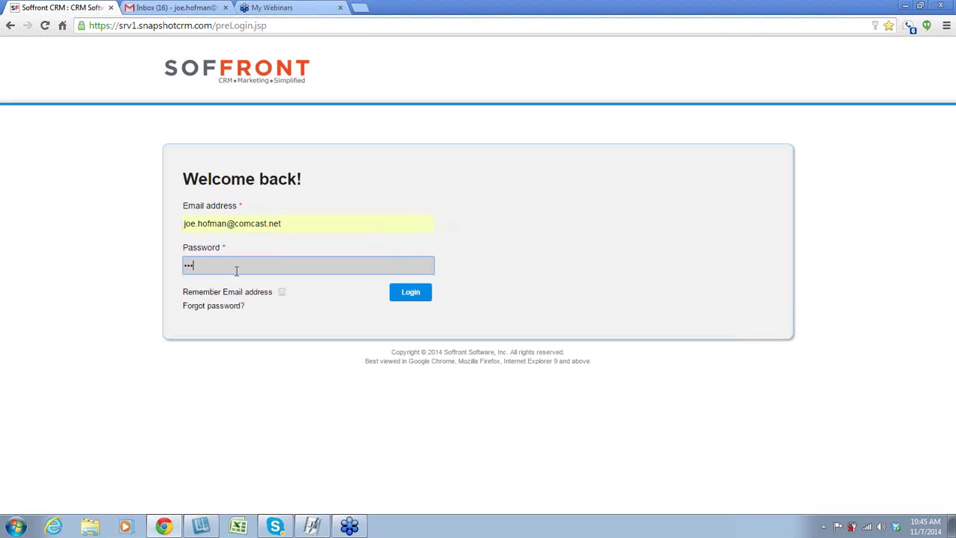
key("Return")
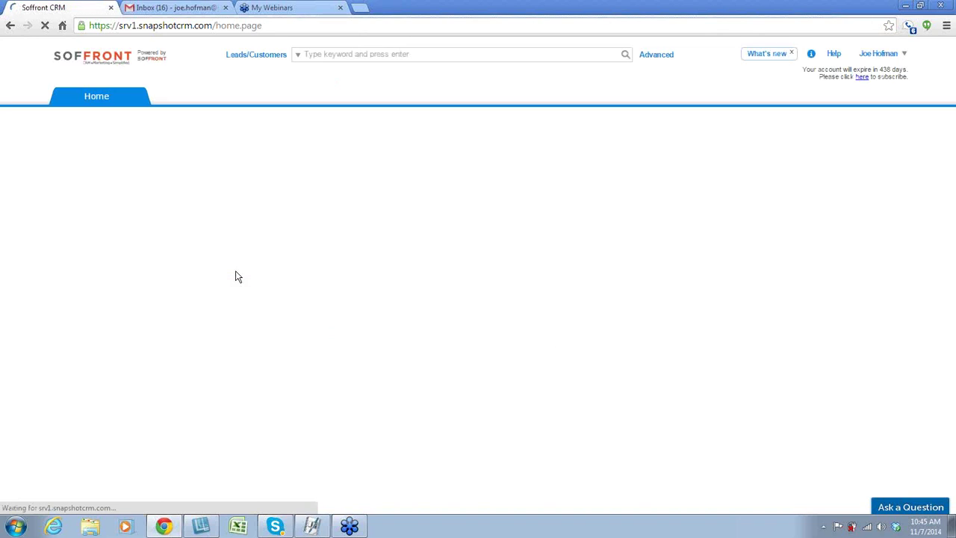
Step: Open the Broadcast Campaigns list and sort it by Run Date in descending order
left_click(120, 269)
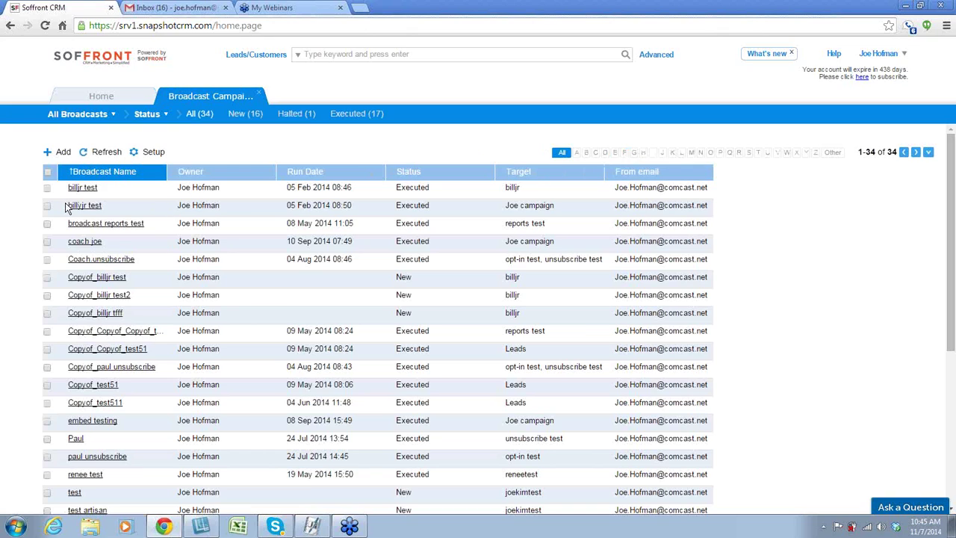
left_click(302, 174)
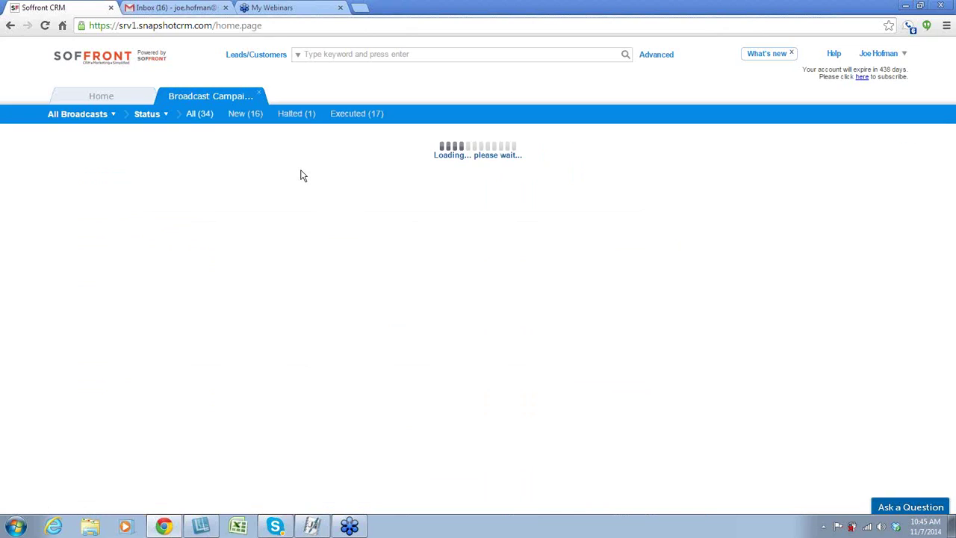
left_click(299, 172)
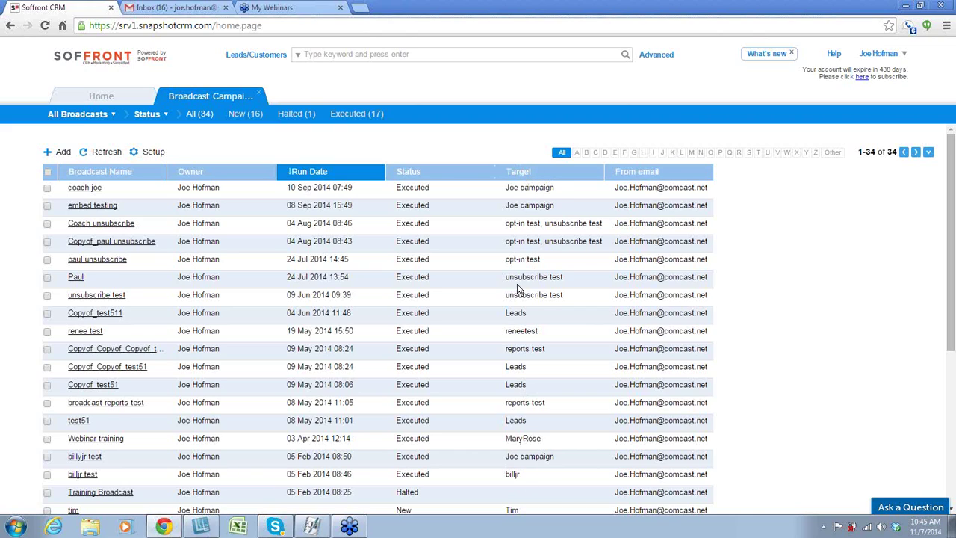
Step: Rearrange the broadcast list columns so Target comes after From email, and save the view setup
left_click(153, 153)
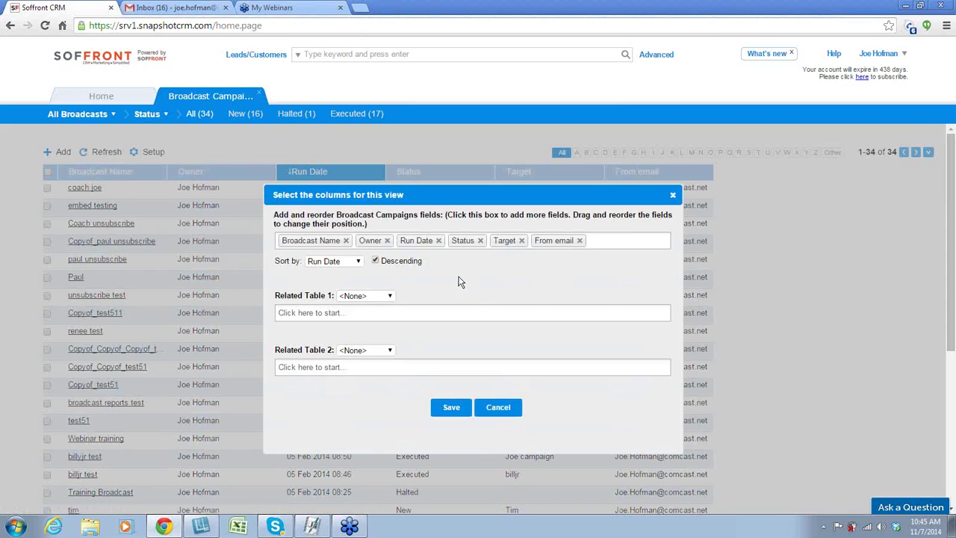
left_click(522, 240)
left_click(568, 241)
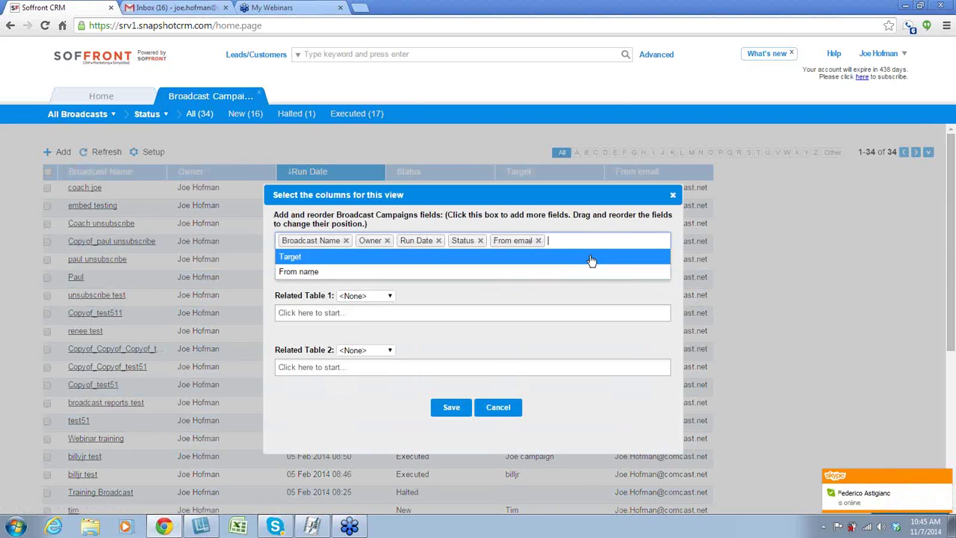
left_click(340, 257)
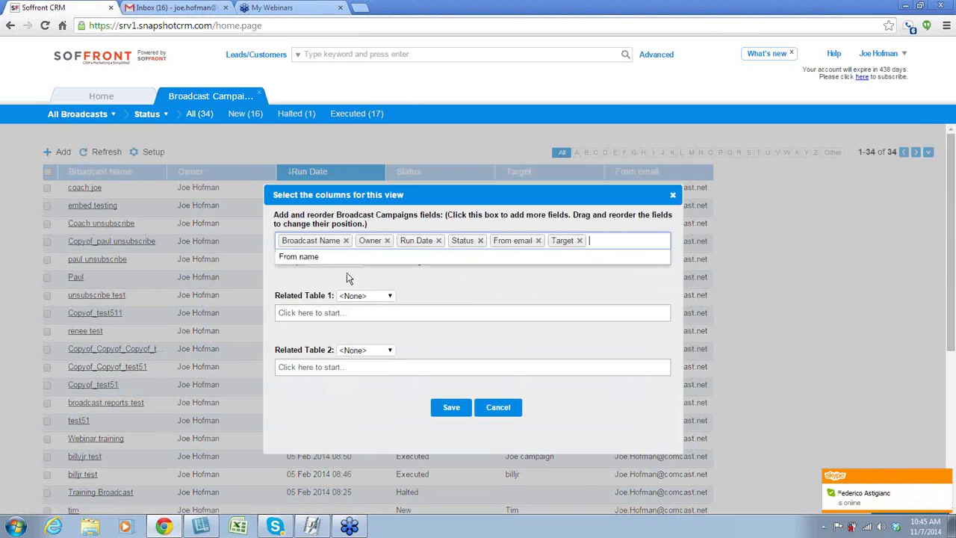
left_click(455, 406)
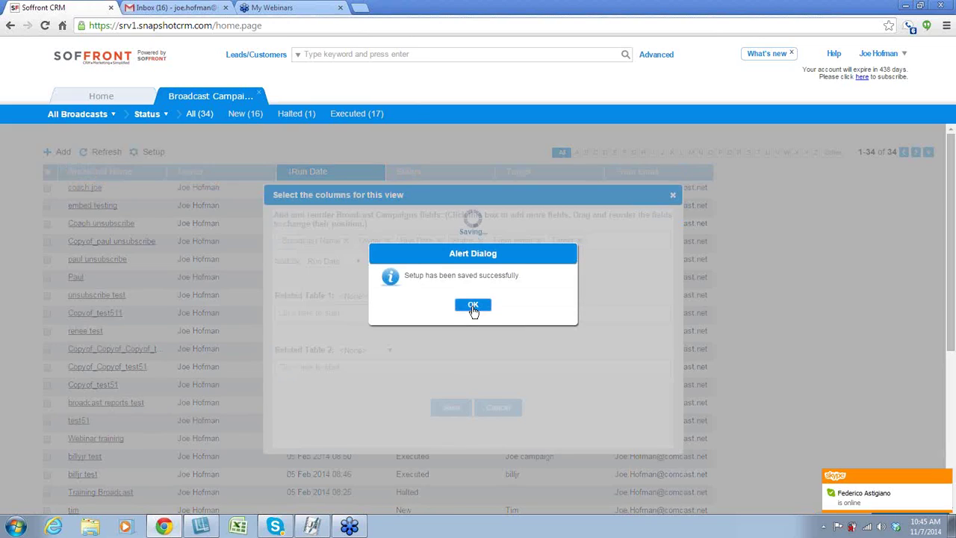
left_click(474, 310)
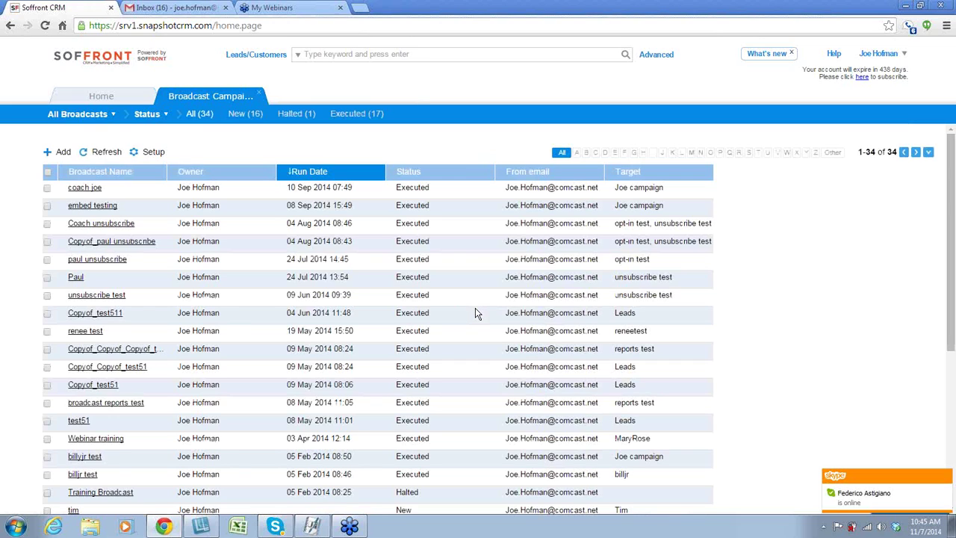
Step: Open the Touch Campaigns list and start a new touch campaign
left_click(105, 97)
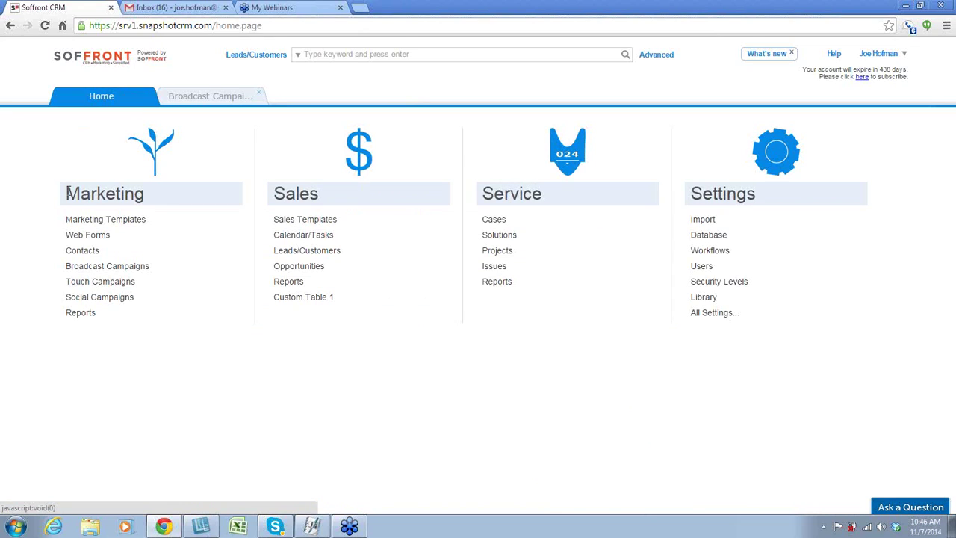
left_click(97, 282)
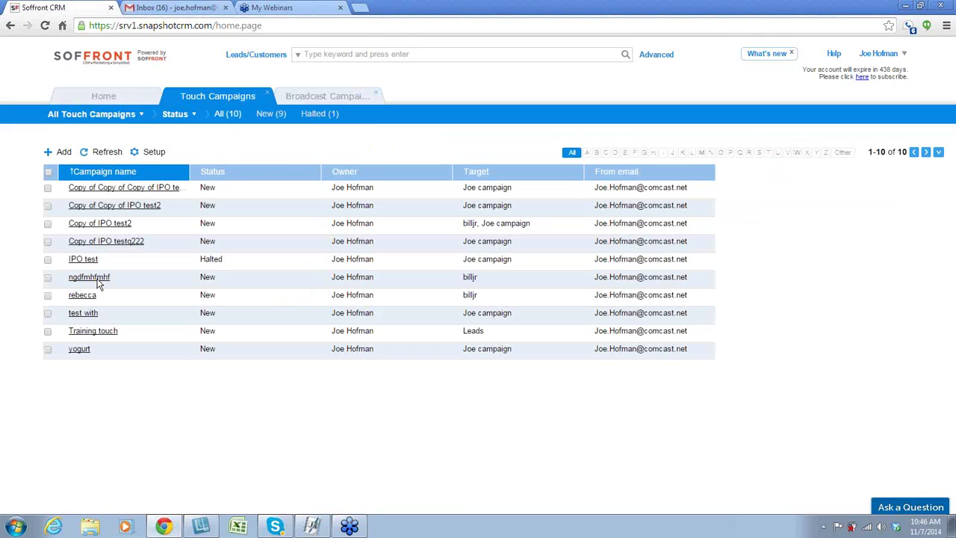
left_click(50, 154)
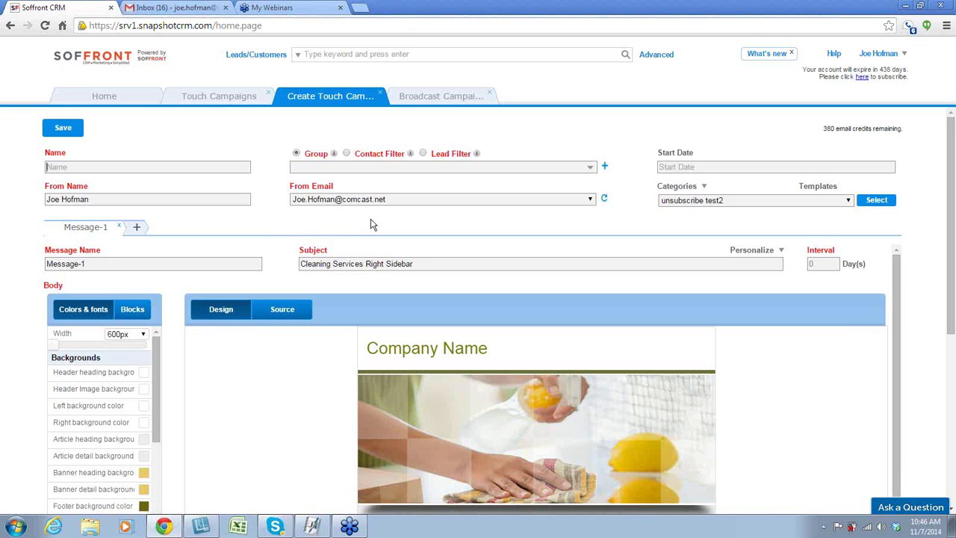
Step: Add messages to the new touch campaign's sequence up to Message-7
left_click(139, 229)
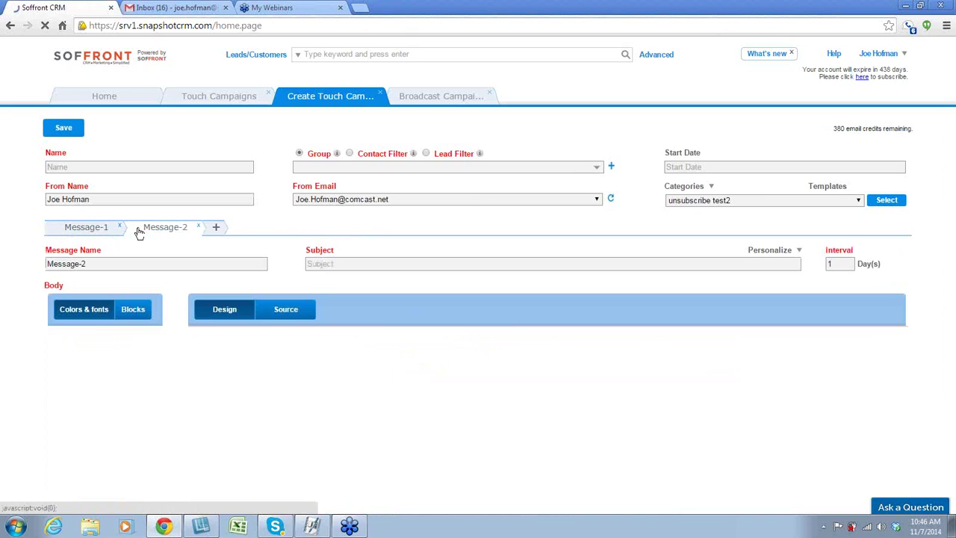
left_click(217, 230)
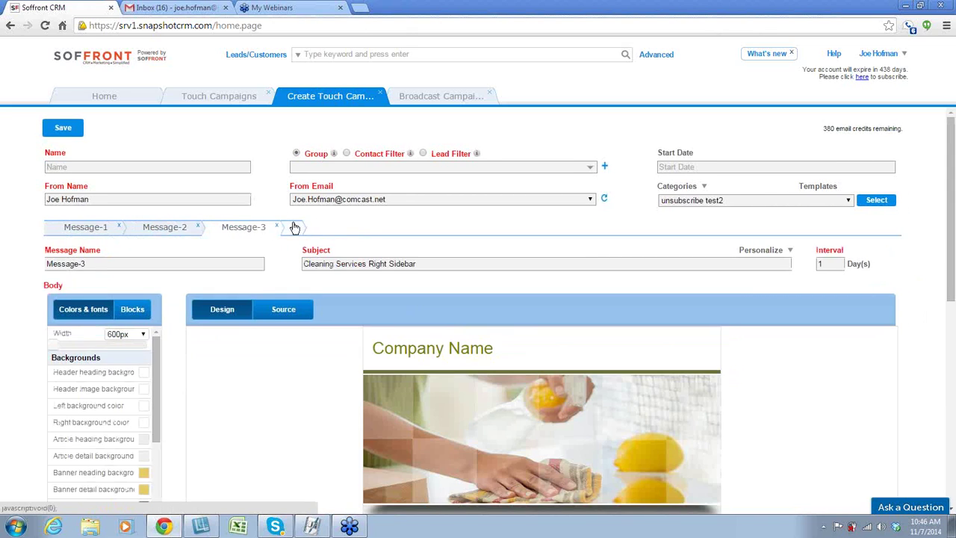
left_click(295, 228)
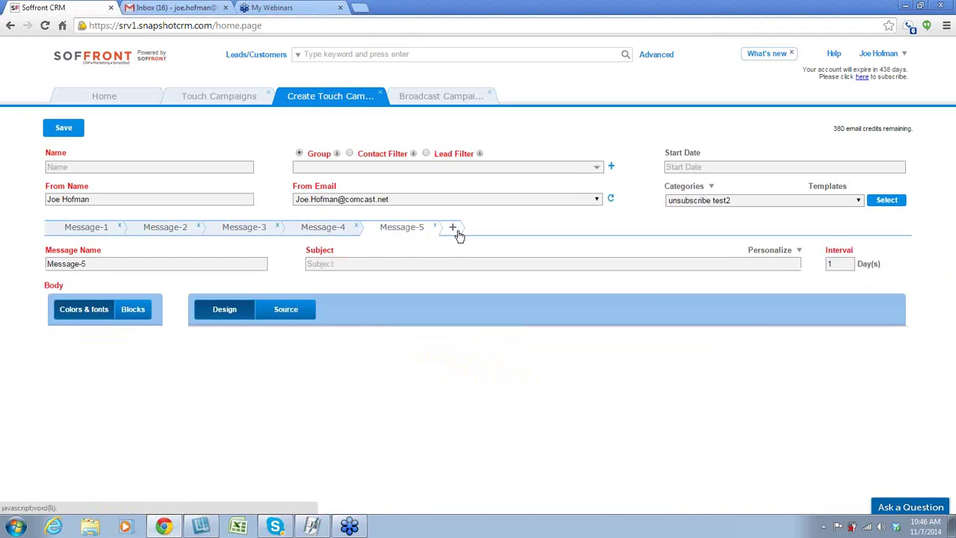
left_click(453, 227)
left_click(531, 228)
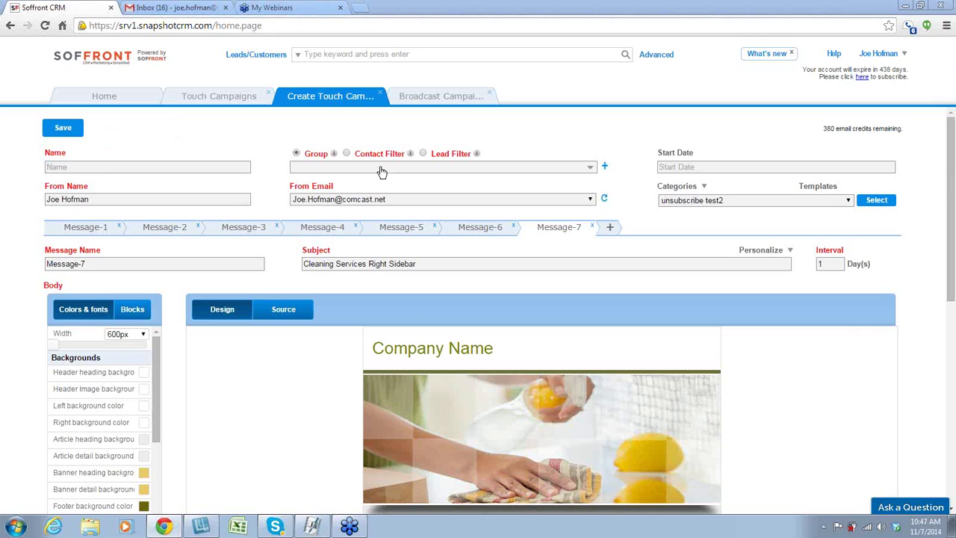
Step: Check the Start Date calendar without choosing a date, and apply the Webinar 11/7 template to Message-7
left_click(703, 168)
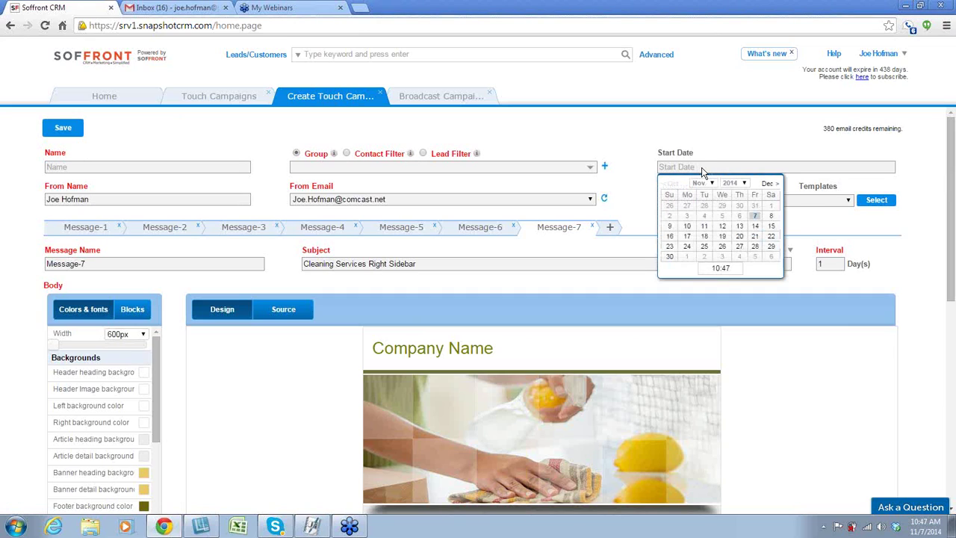
left_click(701, 134)
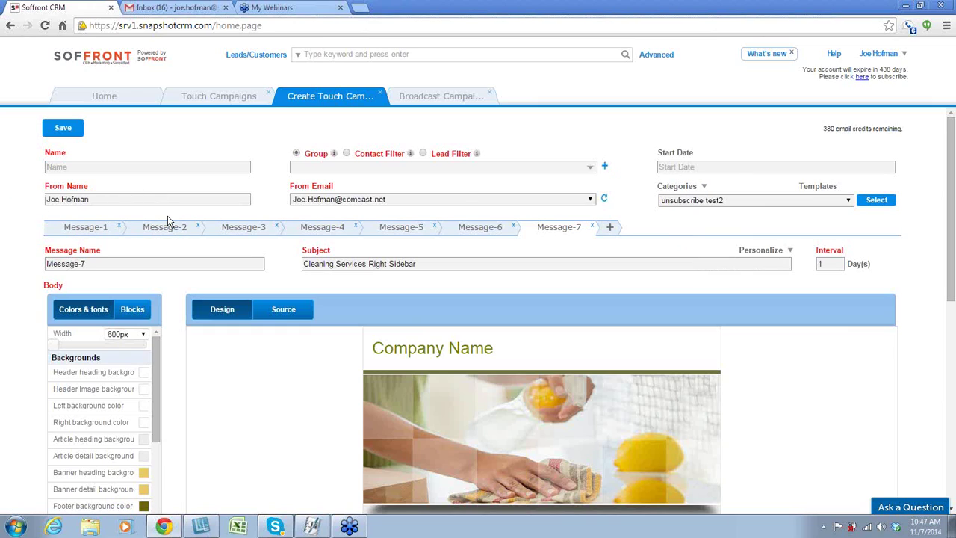
left_click(702, 186)
left_click(850, 201)
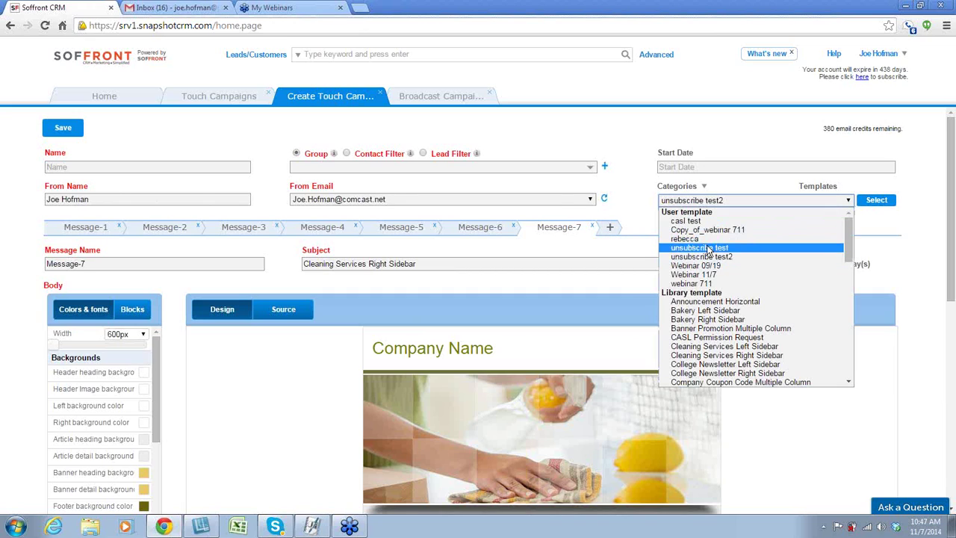
left_click(702, 275)
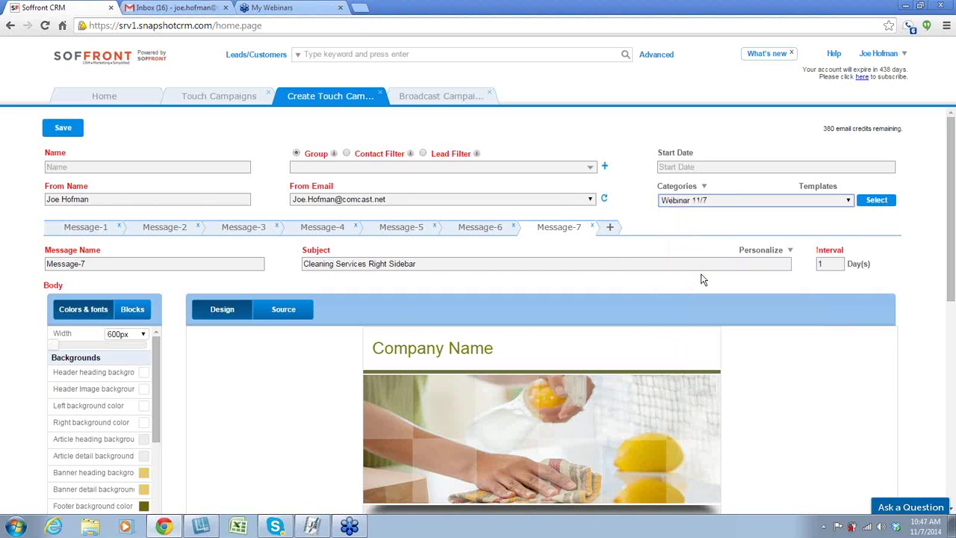
left_click(865, 204)
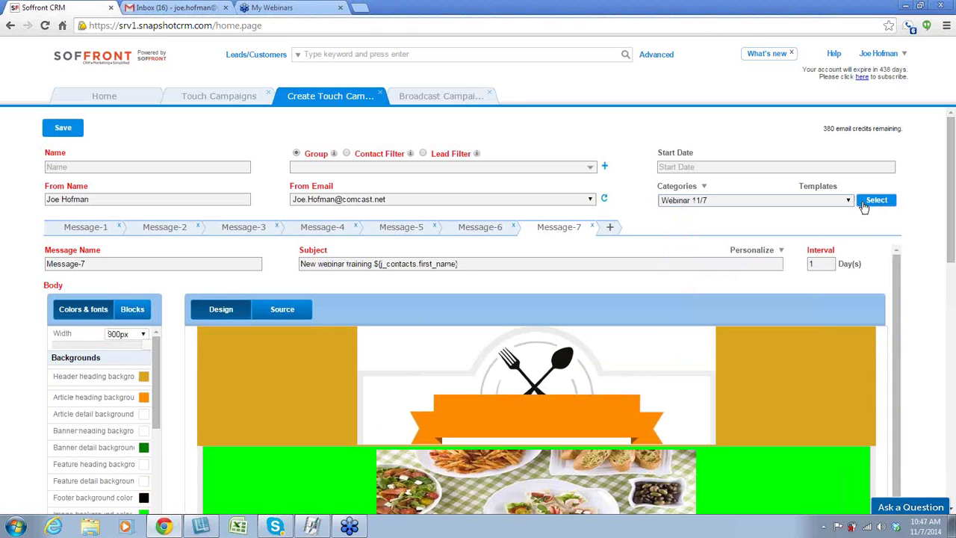
Step: Apply the CASL Permission Request library template to Message-3
left_click(179, 232)
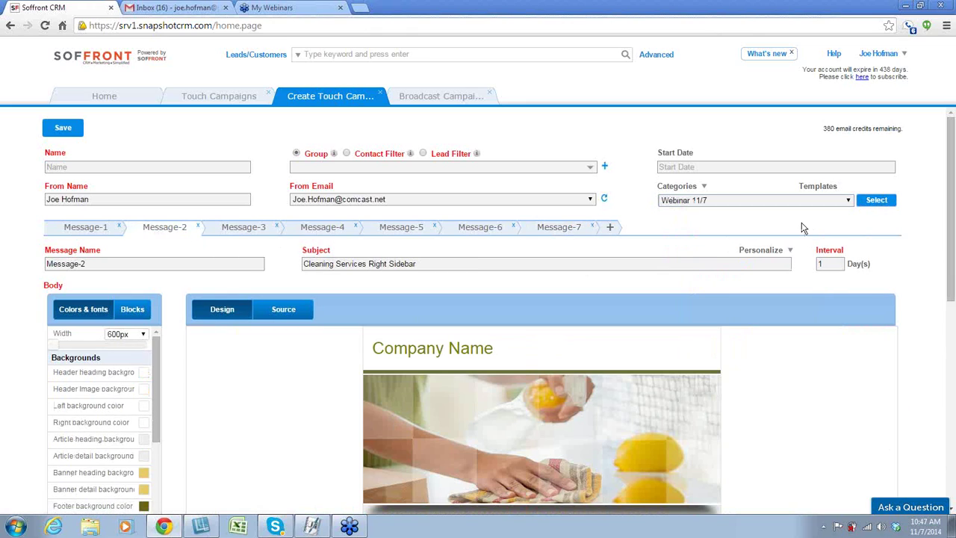
left_click(252, 233)
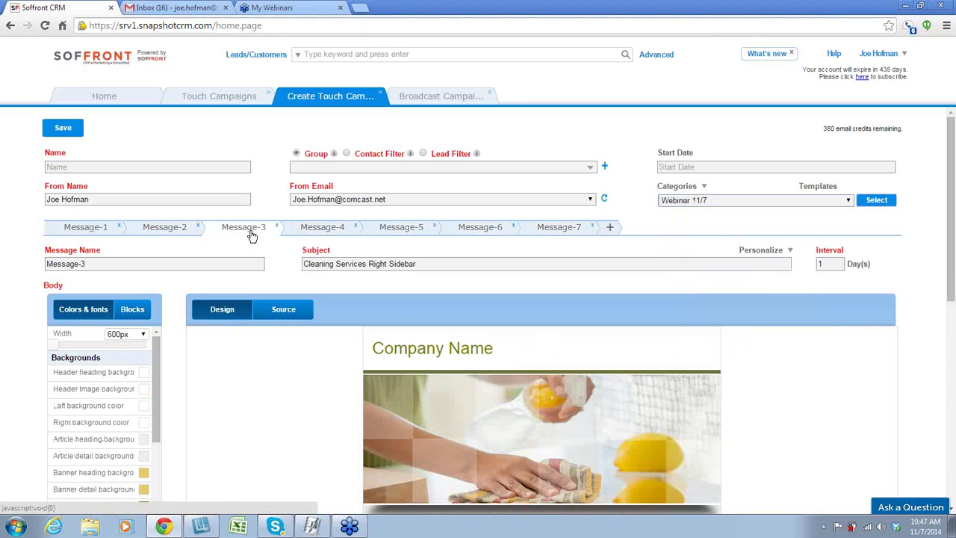
left_click(850, 202)
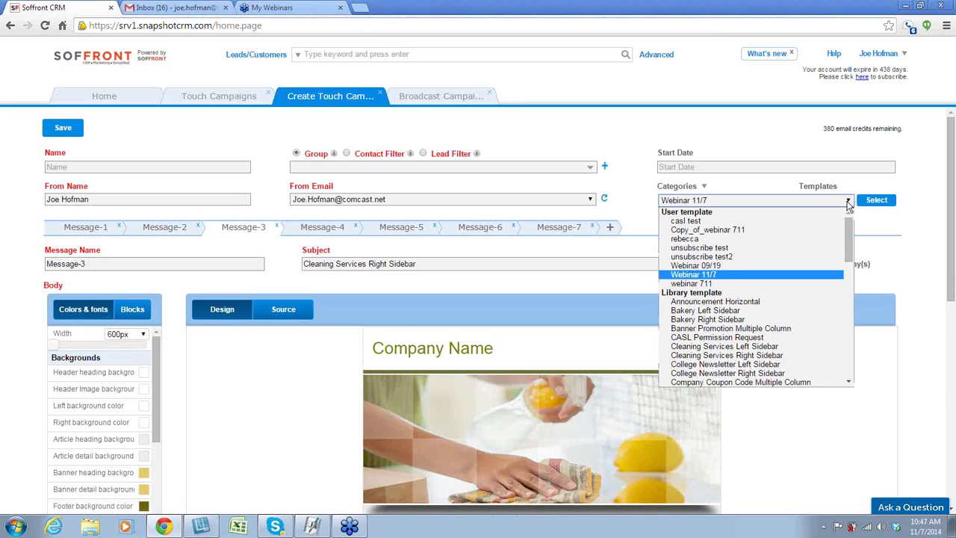
left_click(699, 336)
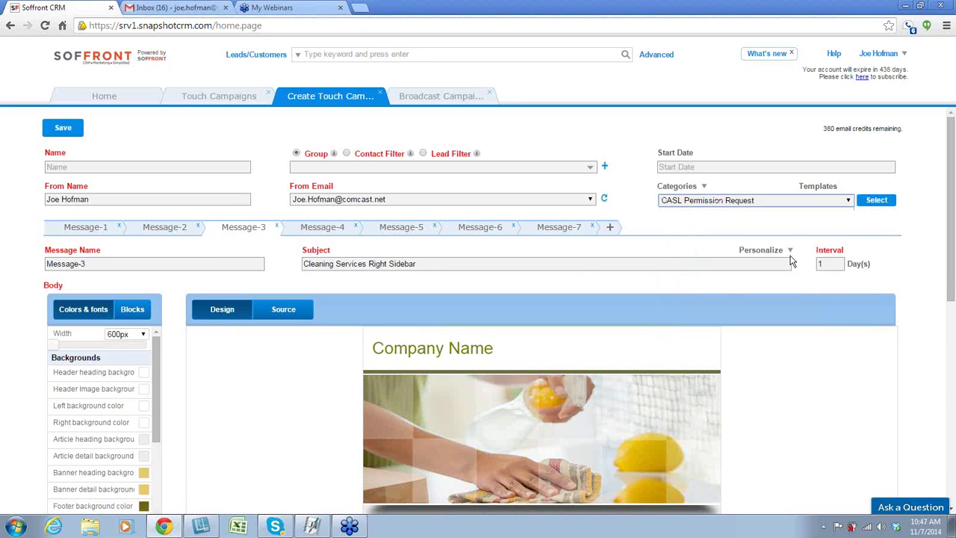
left_click(874, 203)
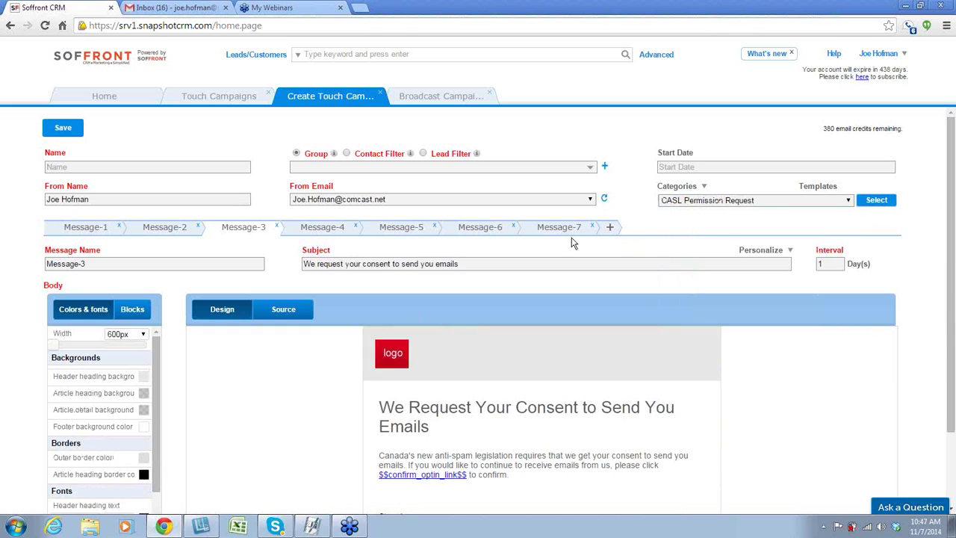
Step: Replace Message-3's template with Cleaning Services Right Sidebar
left_click(840, 201)
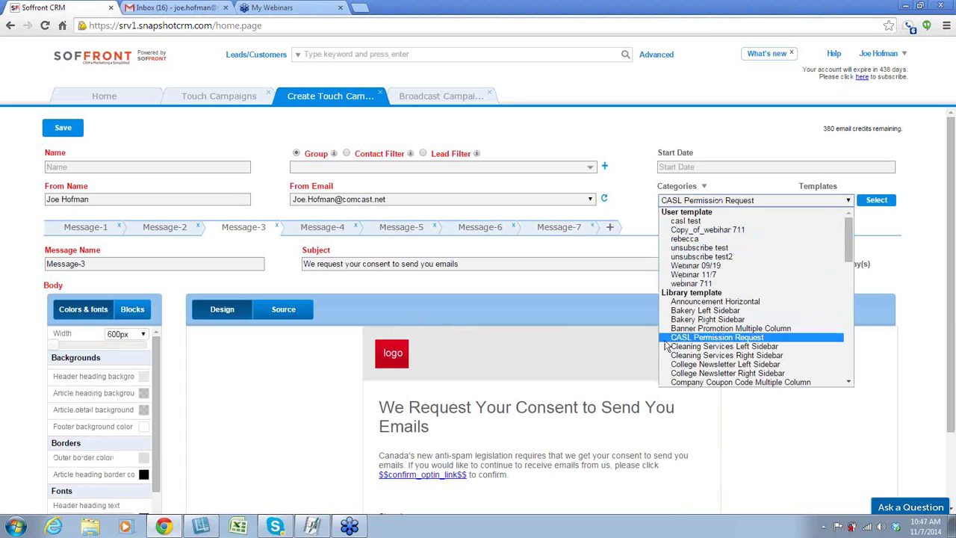
left_click(721, 355)
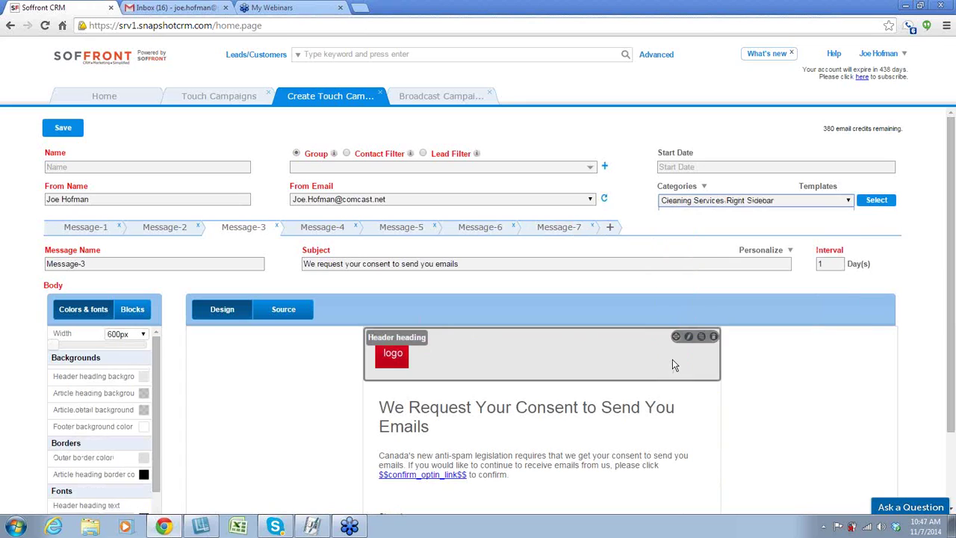
left_click(877, 200)
Step: Choose the College Newsletter Right Sidebar library template while Message-4 is open, without applying it
left_click(351, 229)
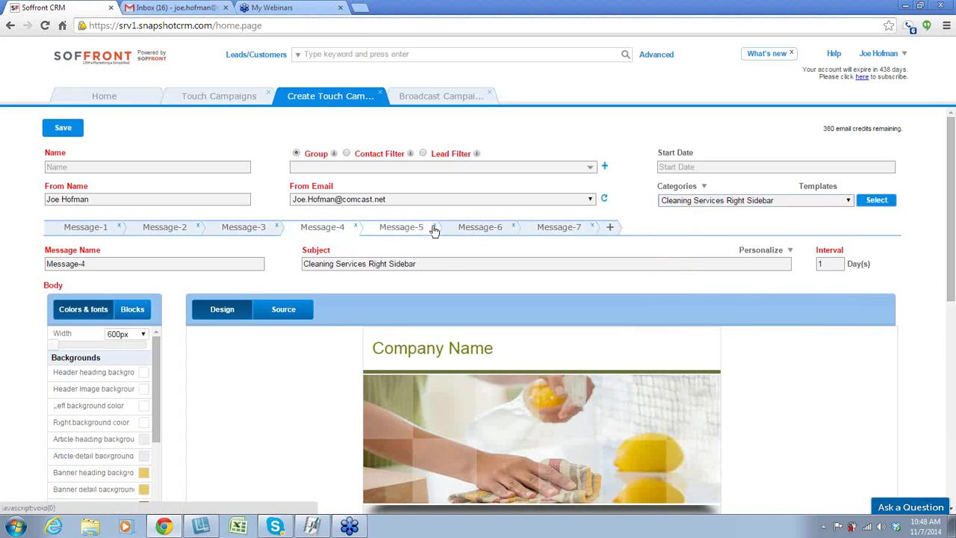
left_click(849, 201)
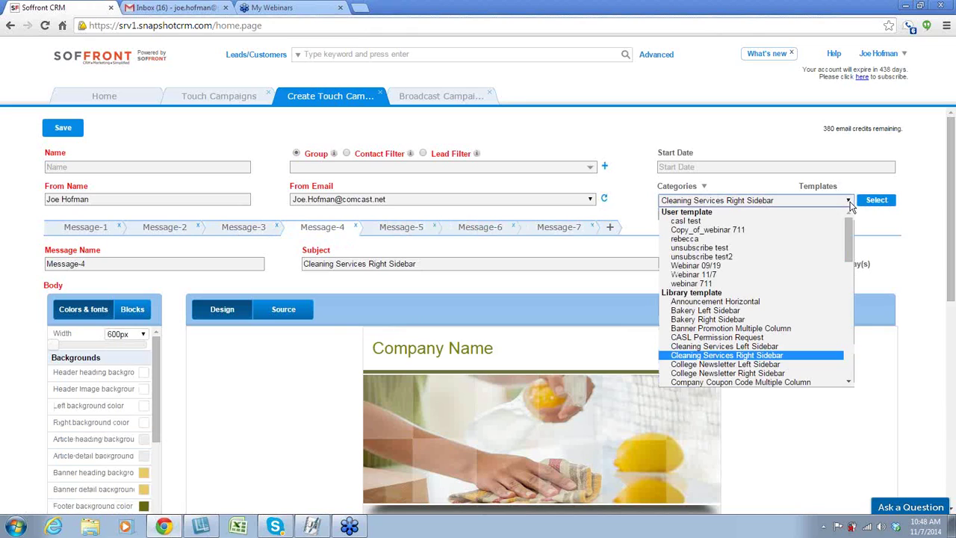
left_click(705, 373)
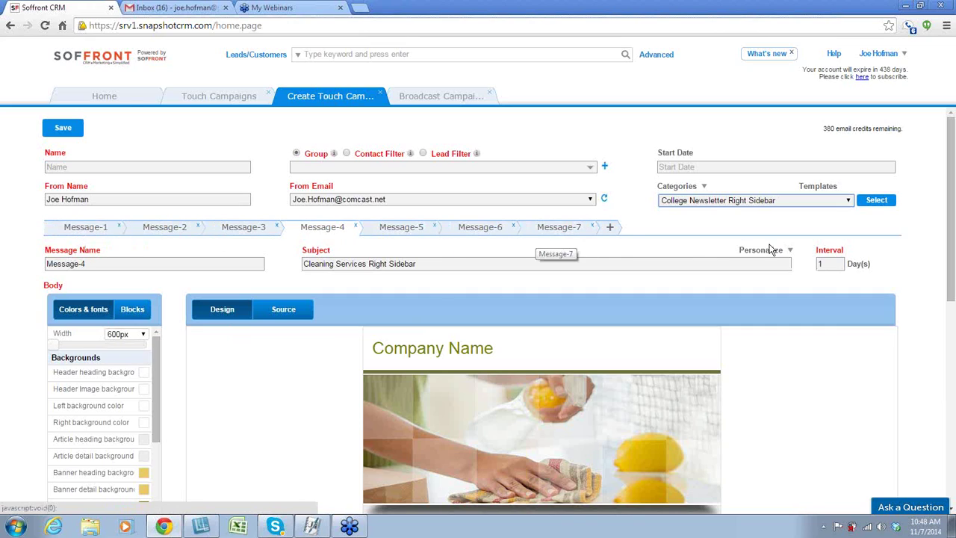
Step: Set Message-6's interval to 5 days and look over the message sequence and body
left_click(494, 229)
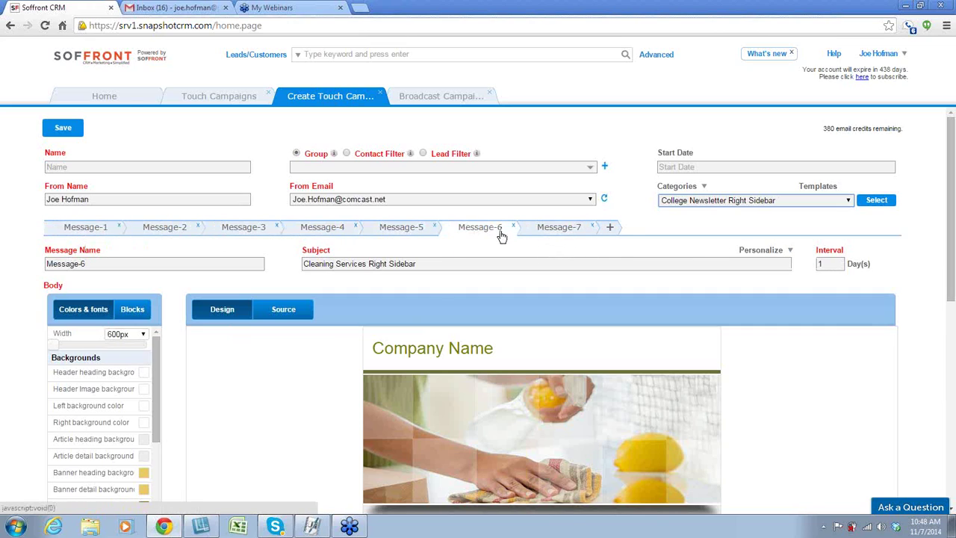
left_click_drag(840, 264, 794, 270)
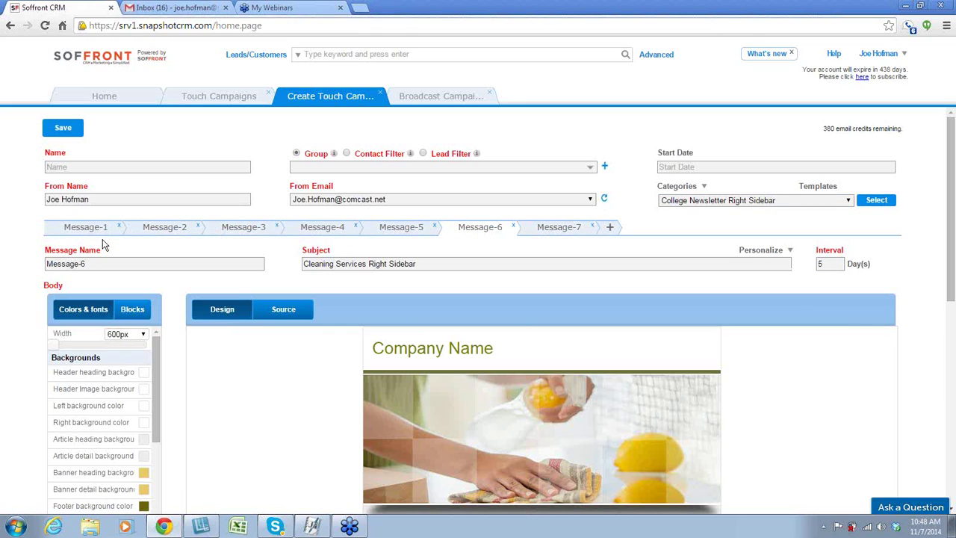
left_click_drag(95, 225, 239, 234)
scroll(813, 349, "down", 3)
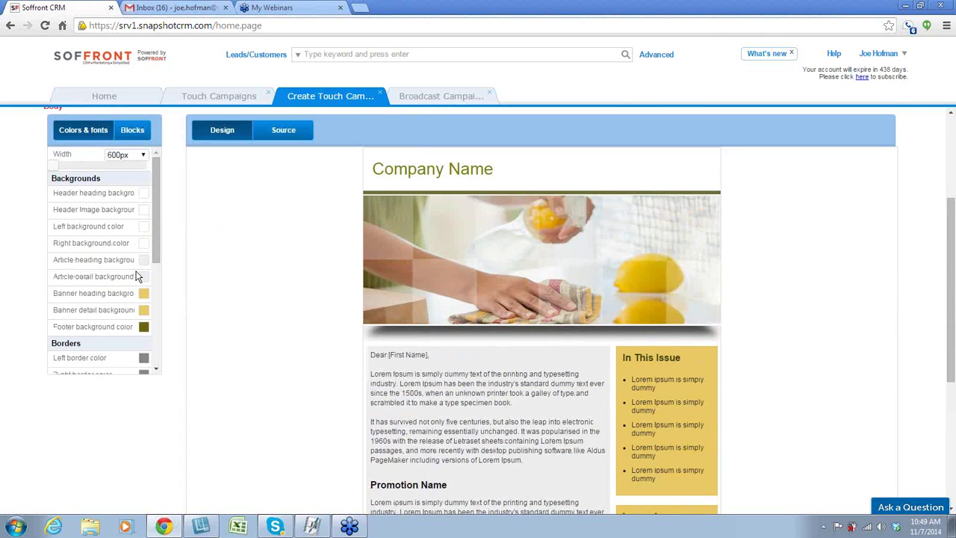
mouse_move(544, 200)
scroll(267, 259, "up", 3)
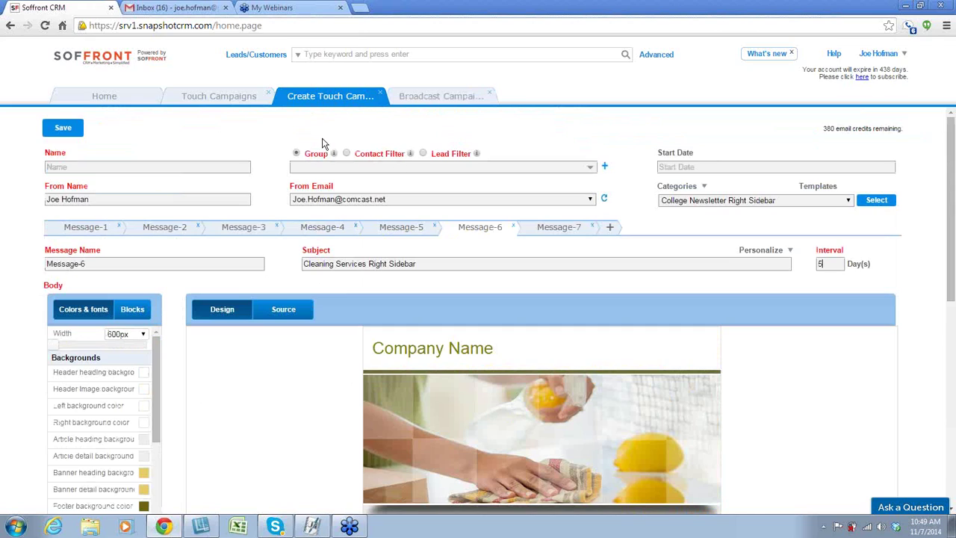
Step: Name the touch campaign webinar, target the billjr group, and save the campaign
left_click(64, 129)
type("webinar")
left_click(561, 166)
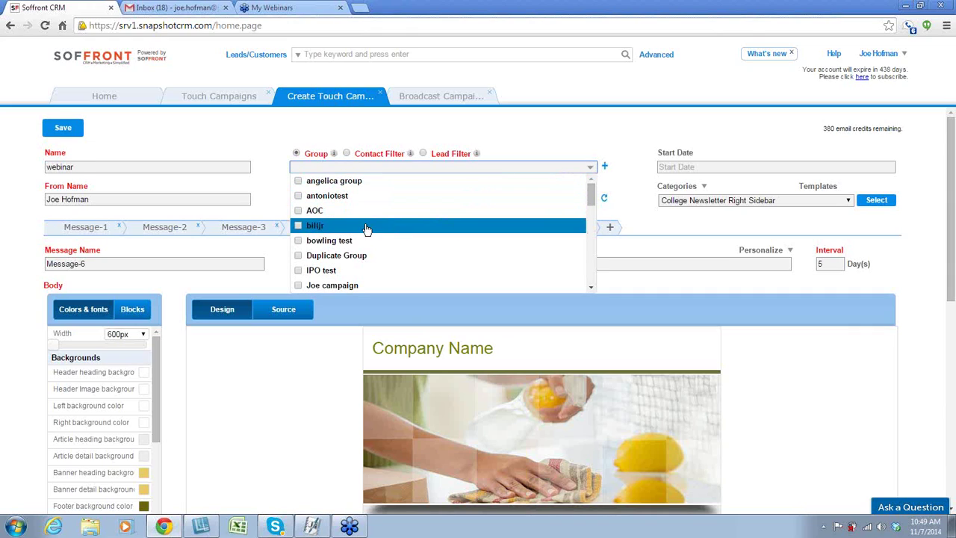
left_click(366, 228)
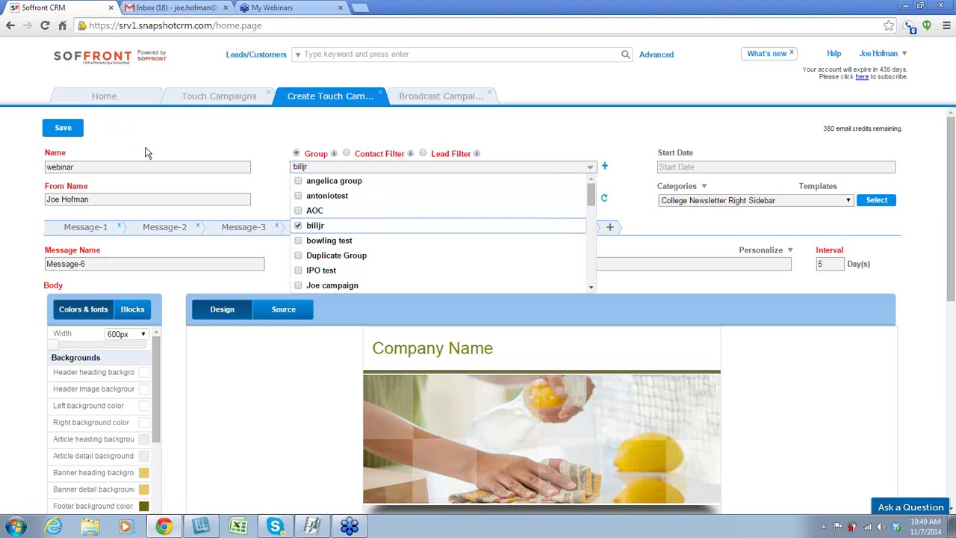
left_click(71, 131)
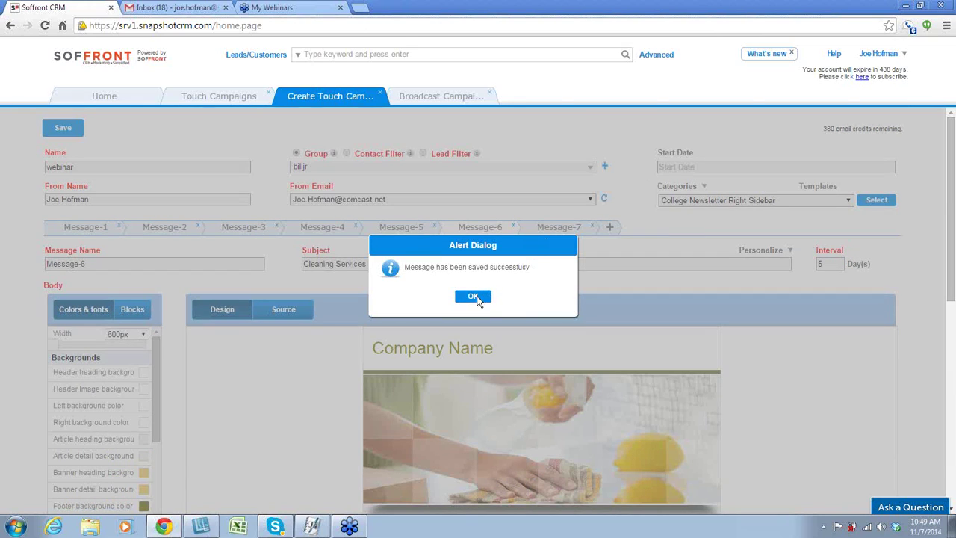
left_click(473, 296)
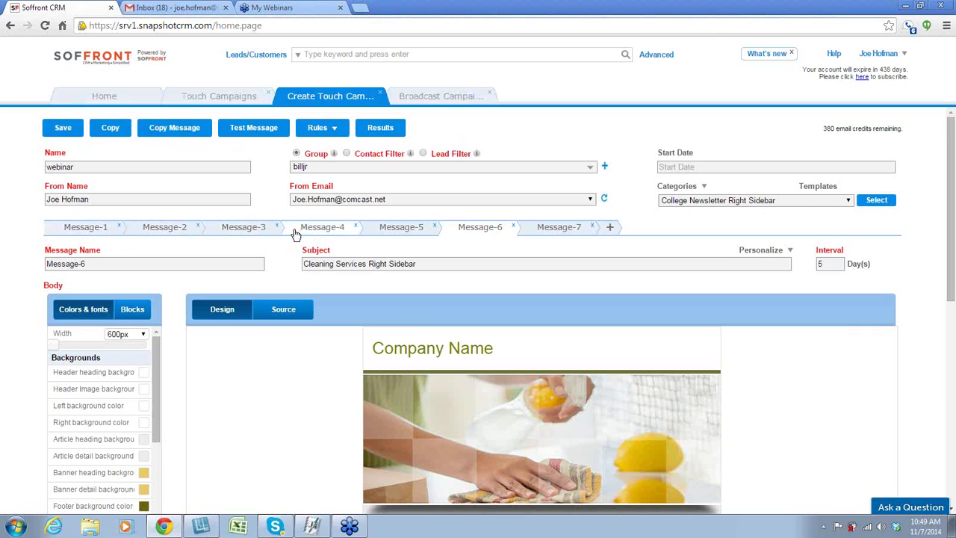
Step: Check the test email options for Message-6 without sending a test, and look over the message body
left_click(251, 128)
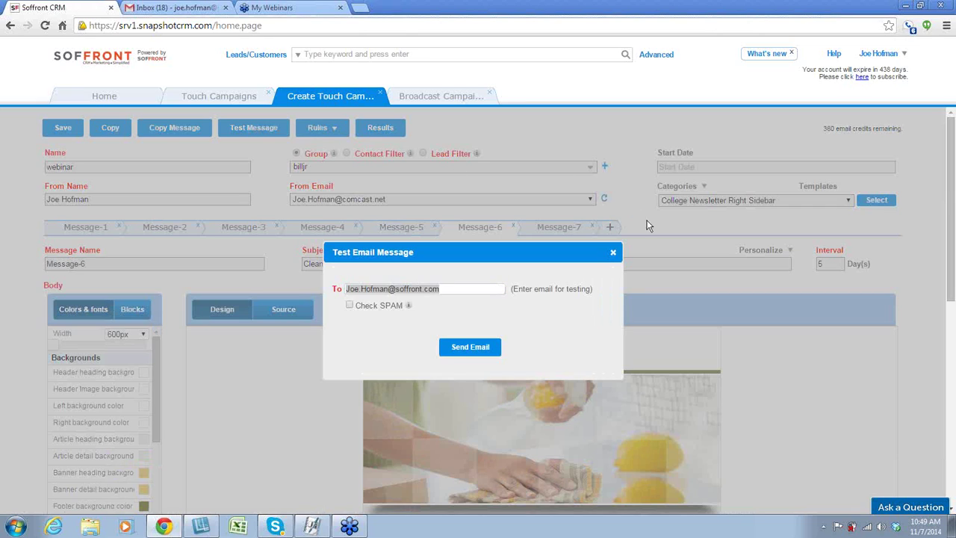
left_click(613, 253)
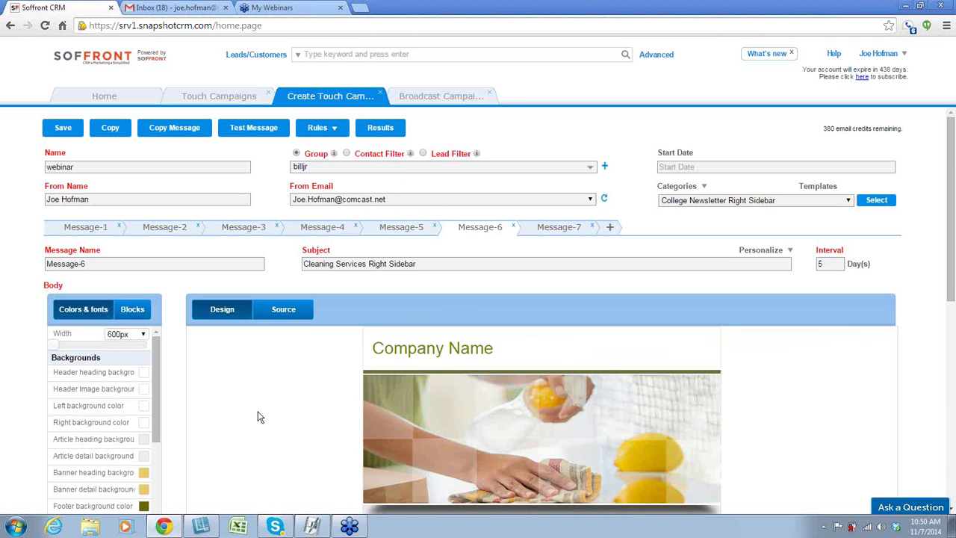
scroll(265, 389, "down", 5)
scroll(261, 378, "up", 5)
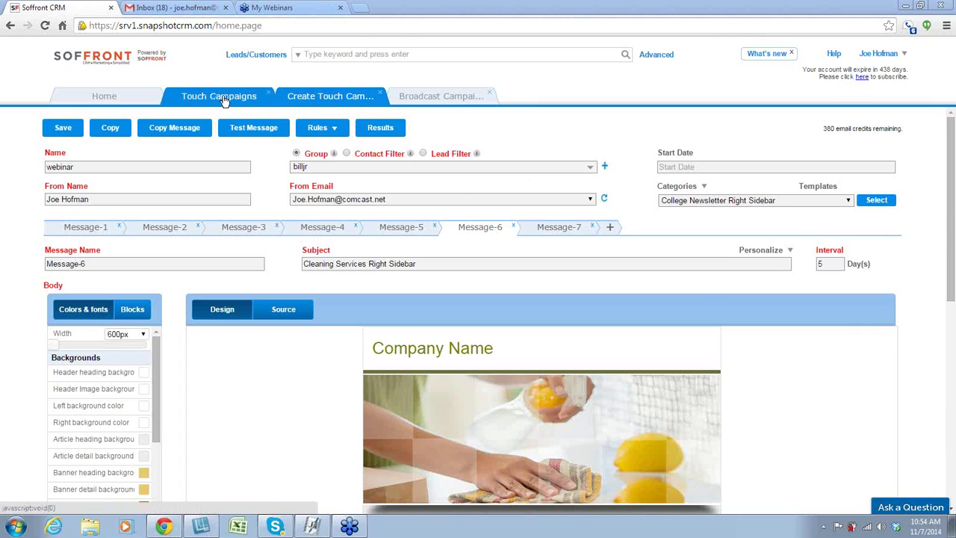
Step: Start a Link Clicked rule for Message-3 with the Move to Group action, and view the available groups without choosing one
left_click(326, 133)
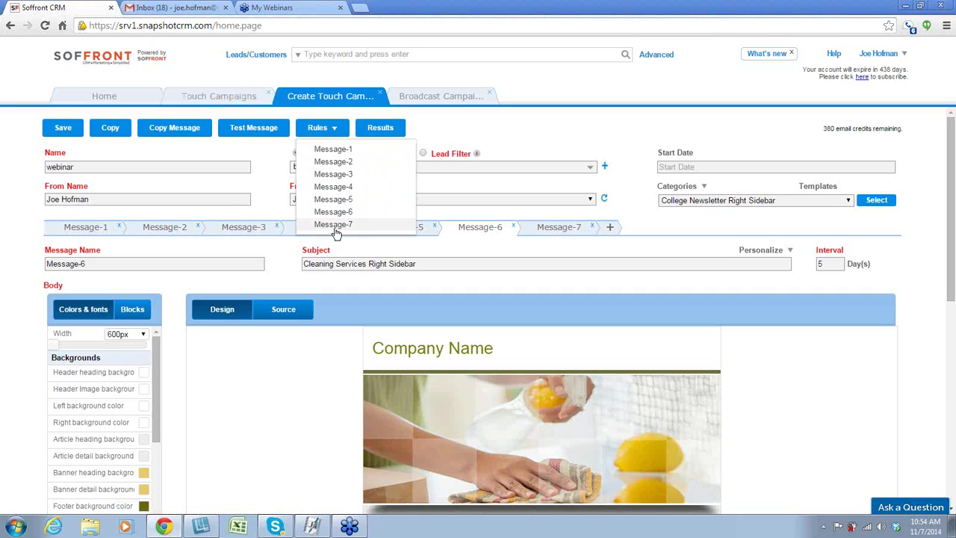
left_click(333, 174)
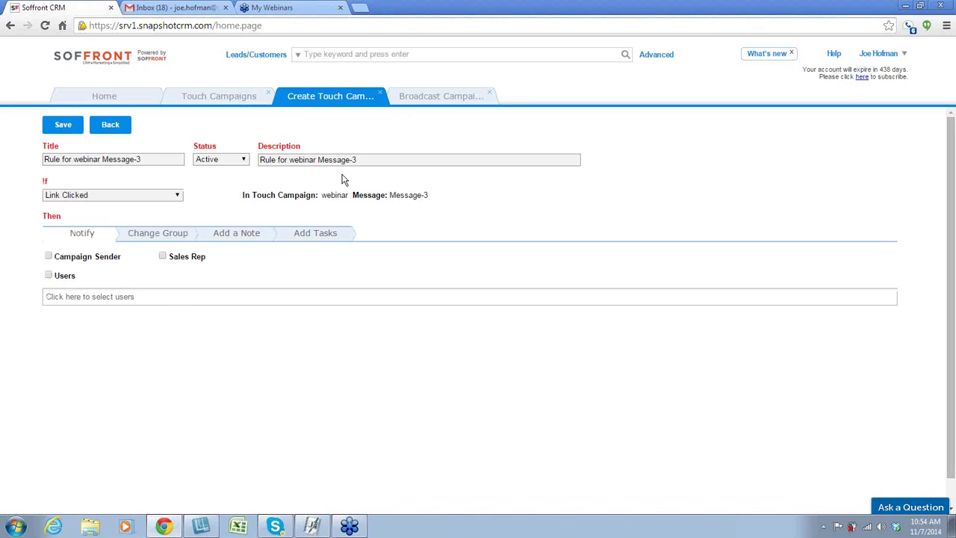
left_click(161, 240)
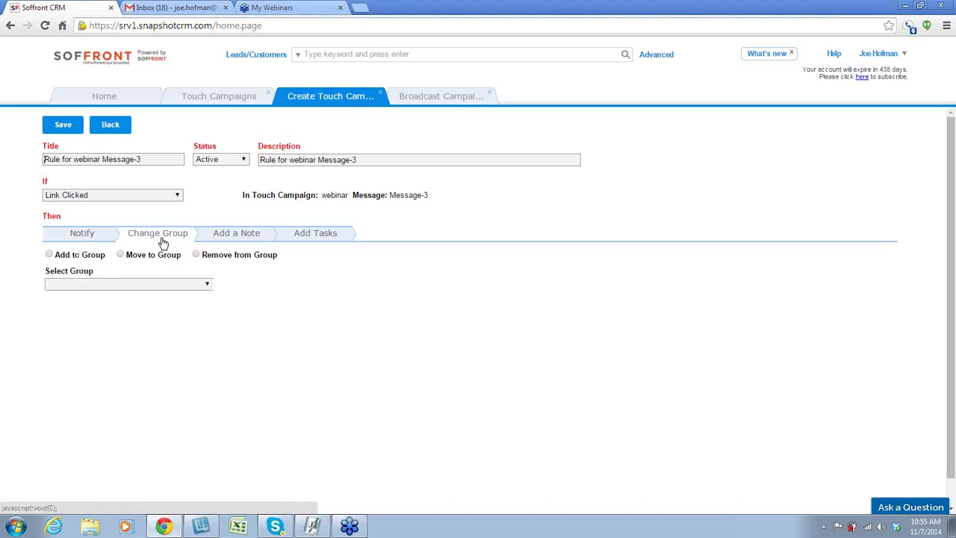
left_click(121, 255)
left_click(207, 285)
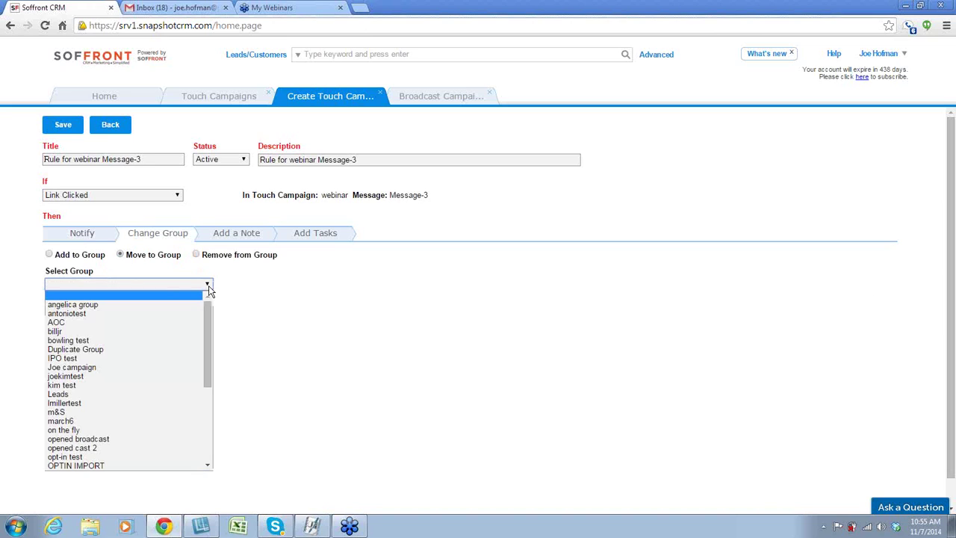
left_click(362, 347)
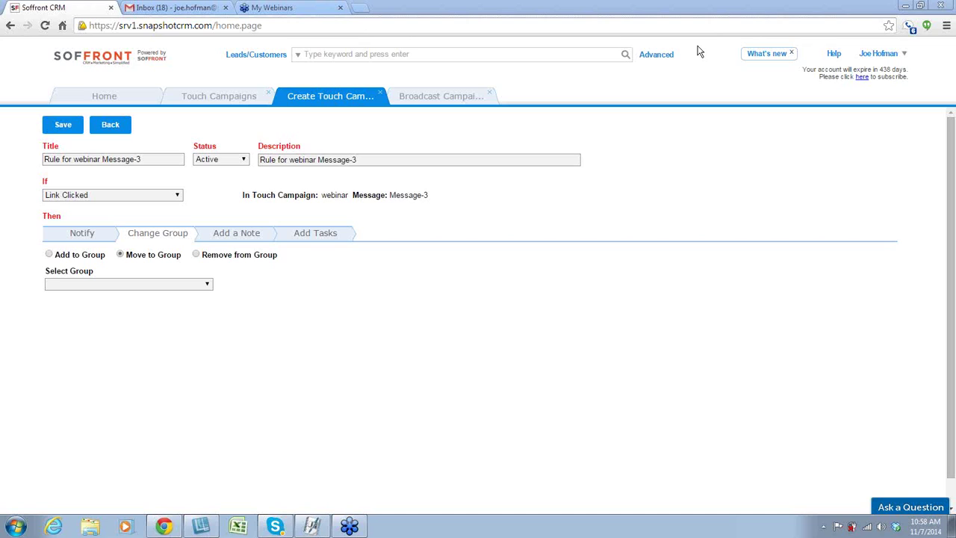
Step: Open the rule form of the executed broadcast campaign Copyof_test511
left_click(109, 104)
left_click(112, 268)
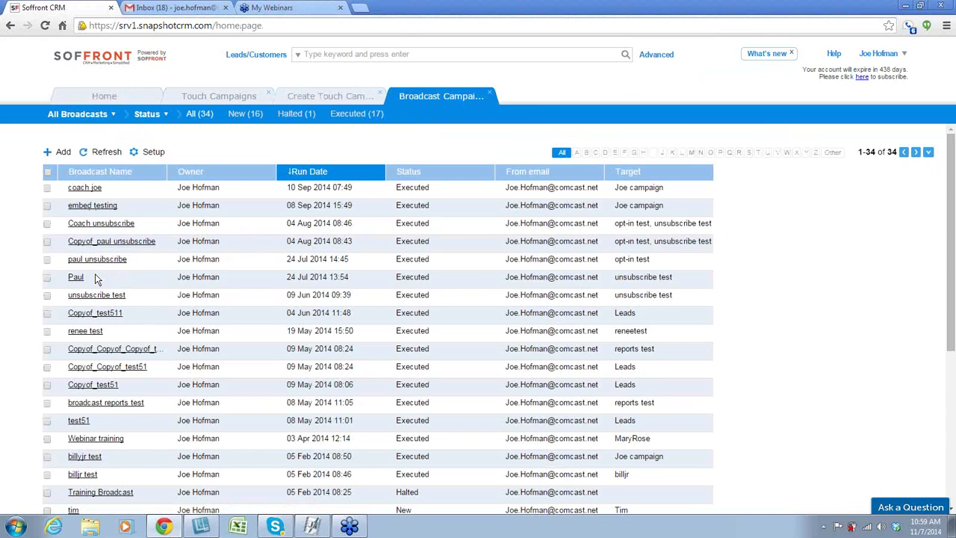
left_click(94, 314)
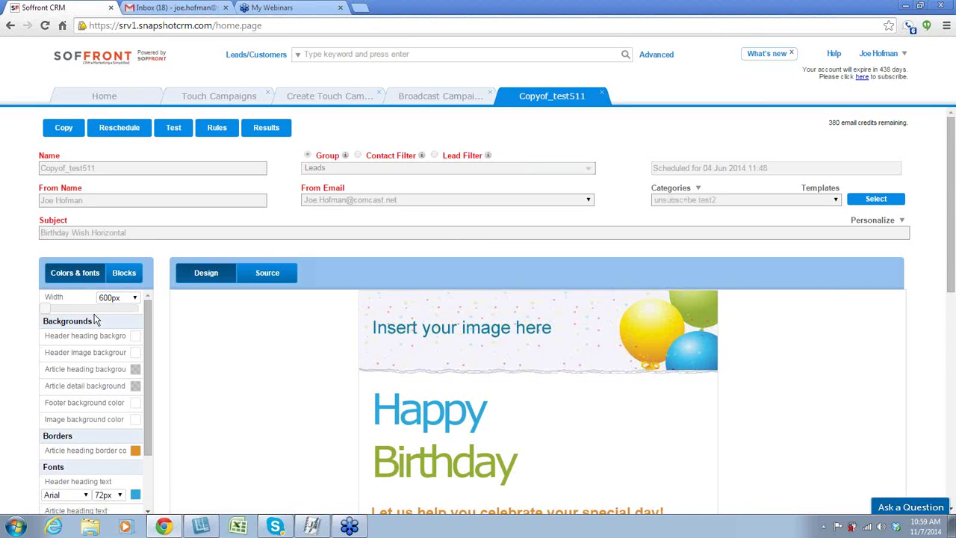
left_click(221, 133)
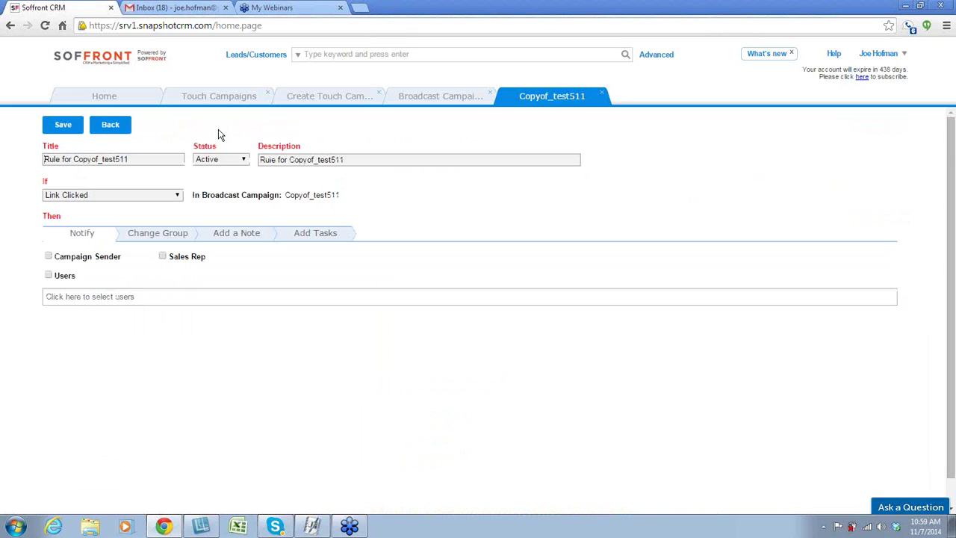
Step: Open the Webinar 11/7 broadcast campaign and bring up the link settings for its header heading block
left_click(105, 98)
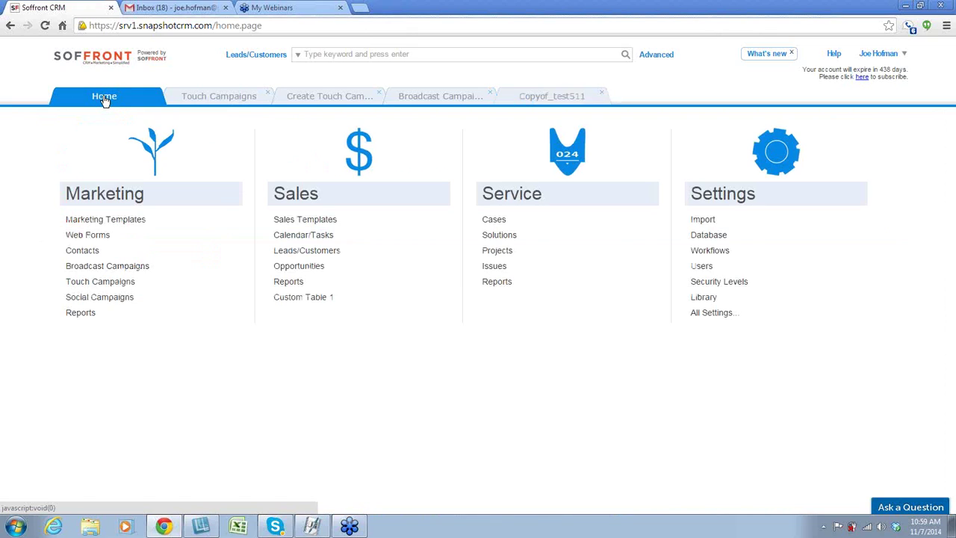
left_click(107, 267)
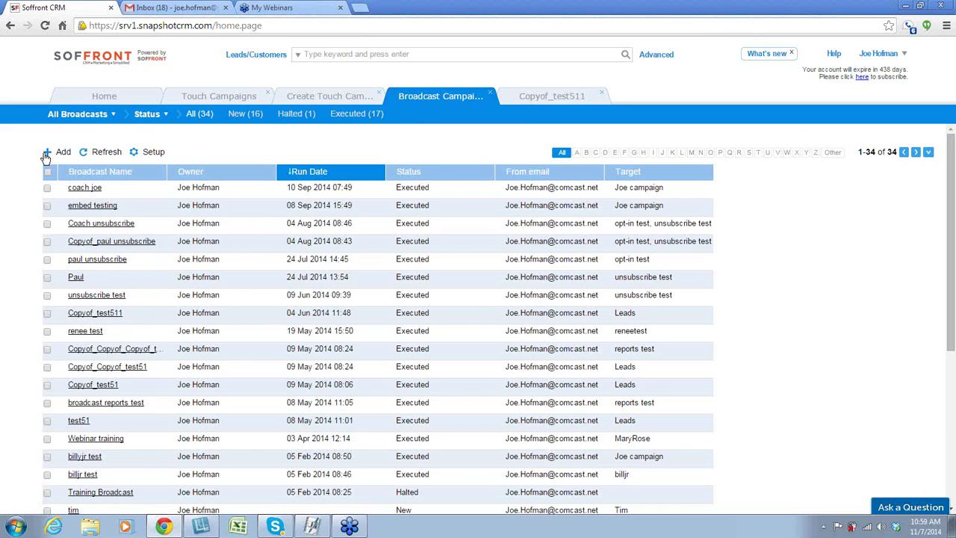
scroll(162, 307, "down", 4)
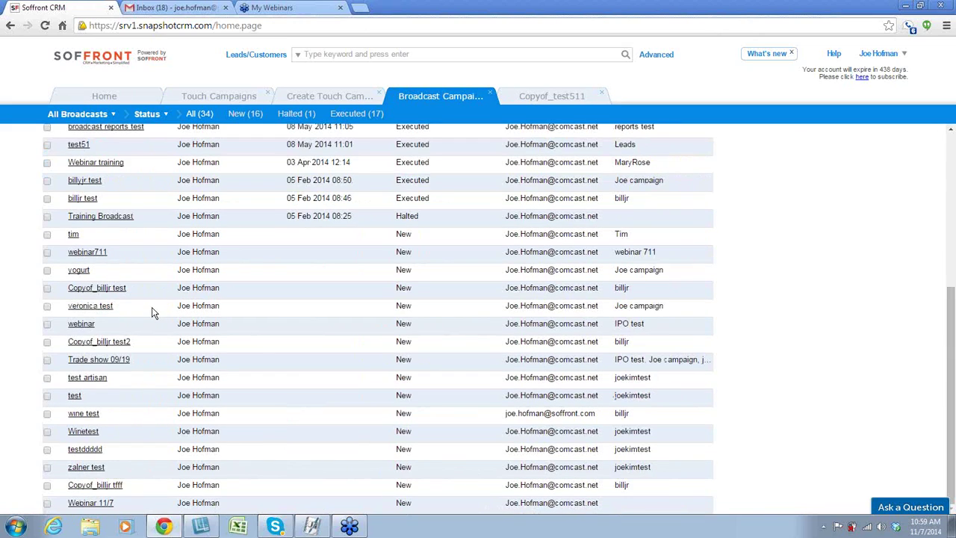
left_click(95, 503)
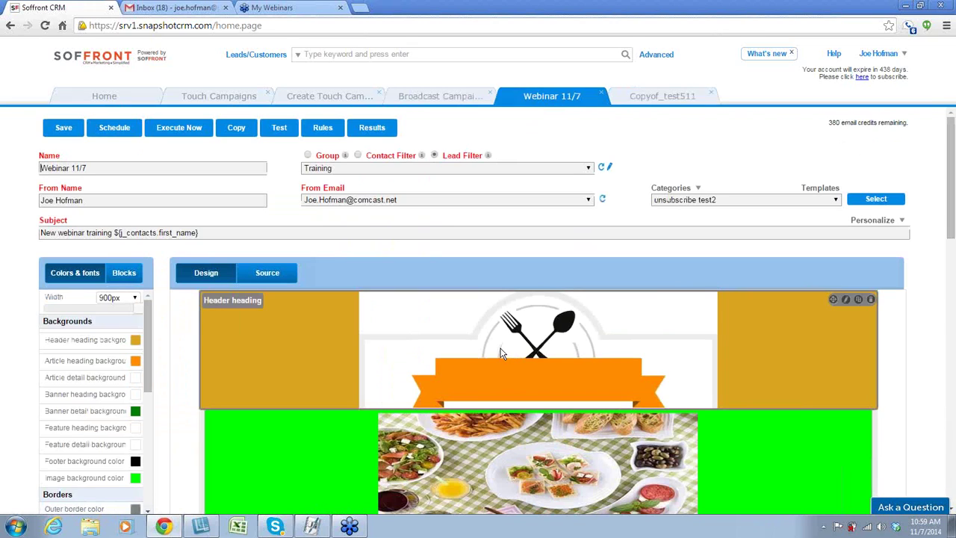
left_click(846, 302)
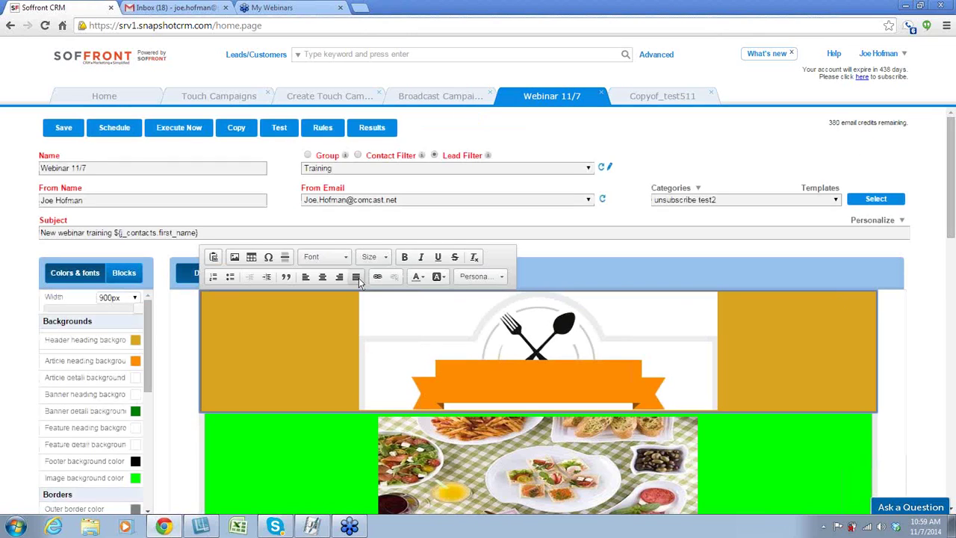
left_click(379, 277)
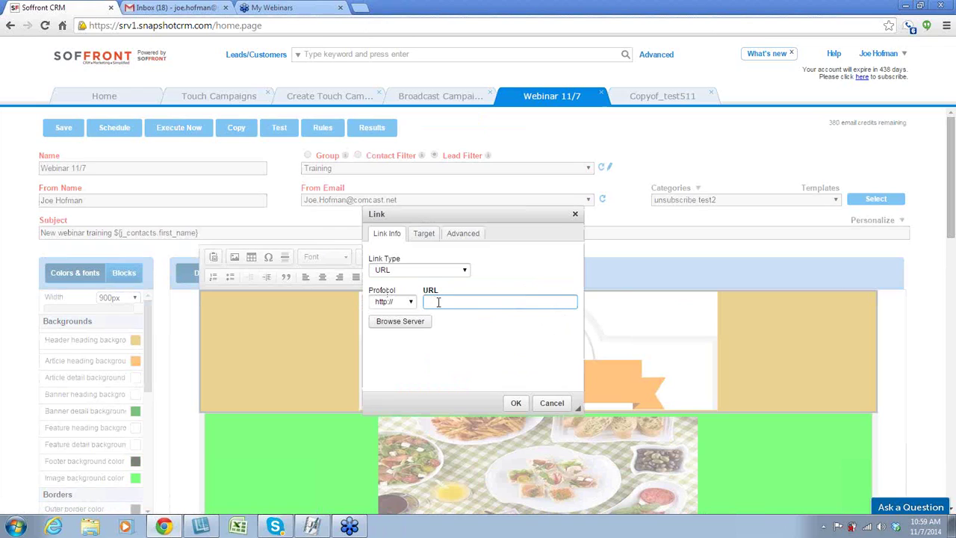
left_click(946, 28)
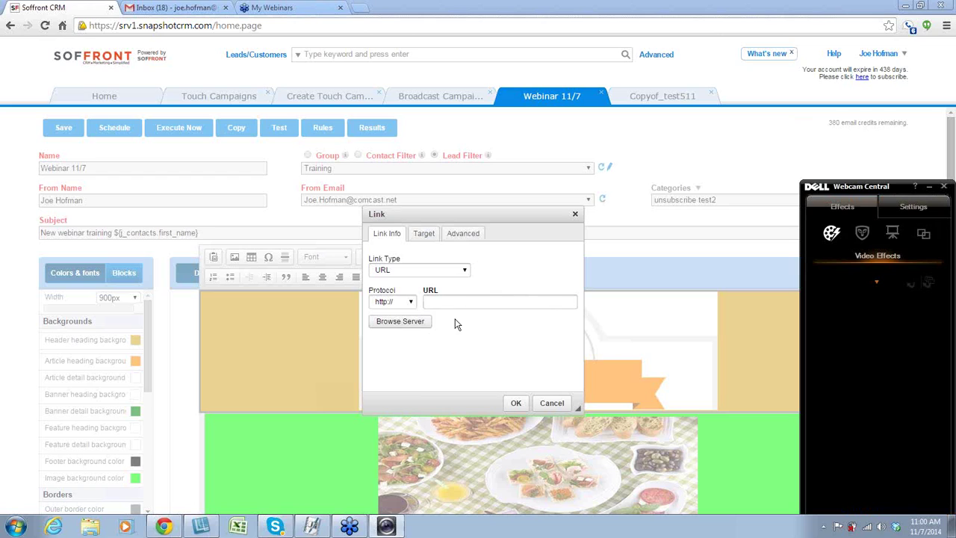
left_click(786, 216)
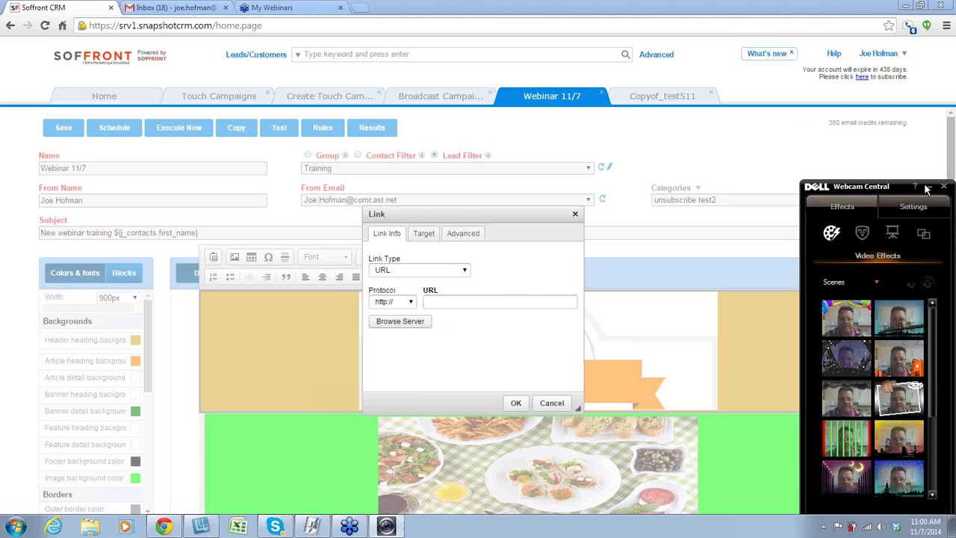
left_click_drag(855, 192, 778, 185)
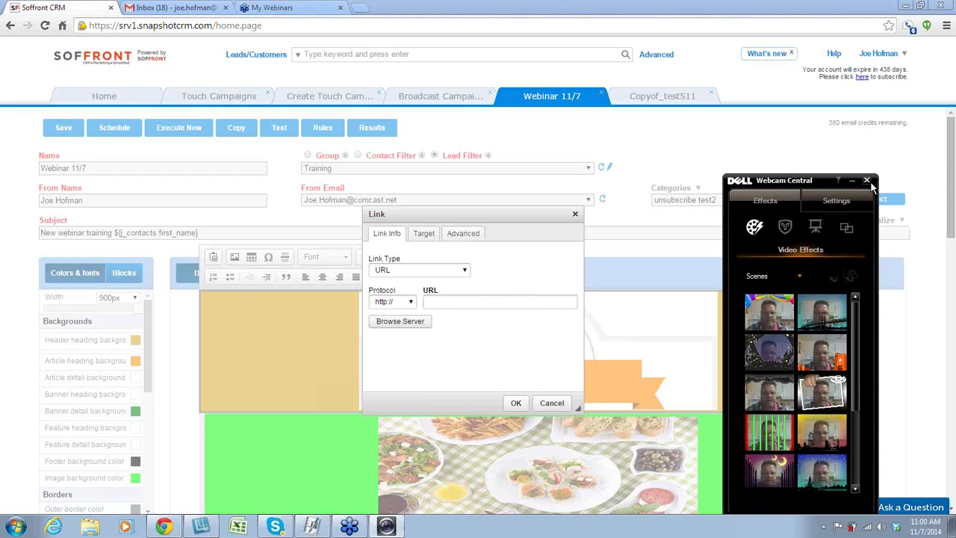
left_click(867, 181)
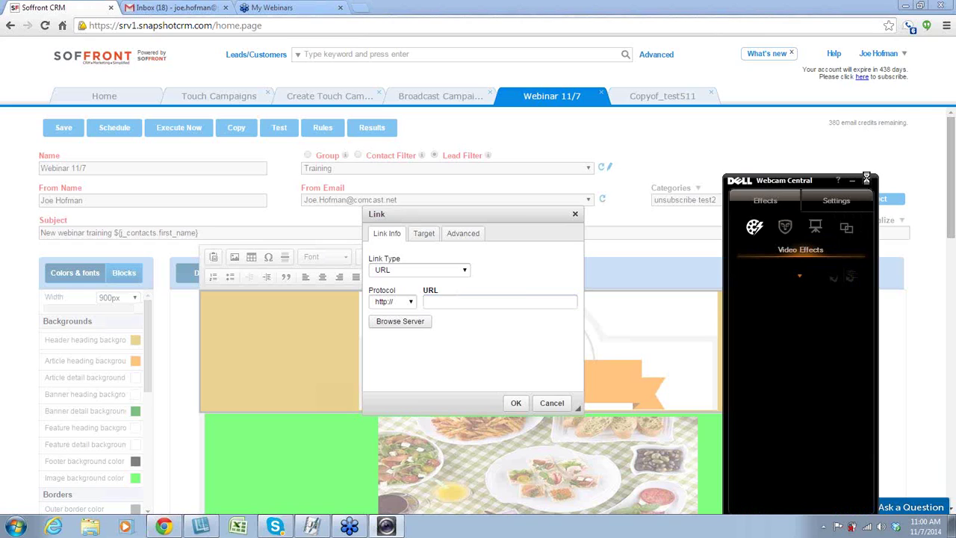
left_click(868, 181)
left_click(867, 180)
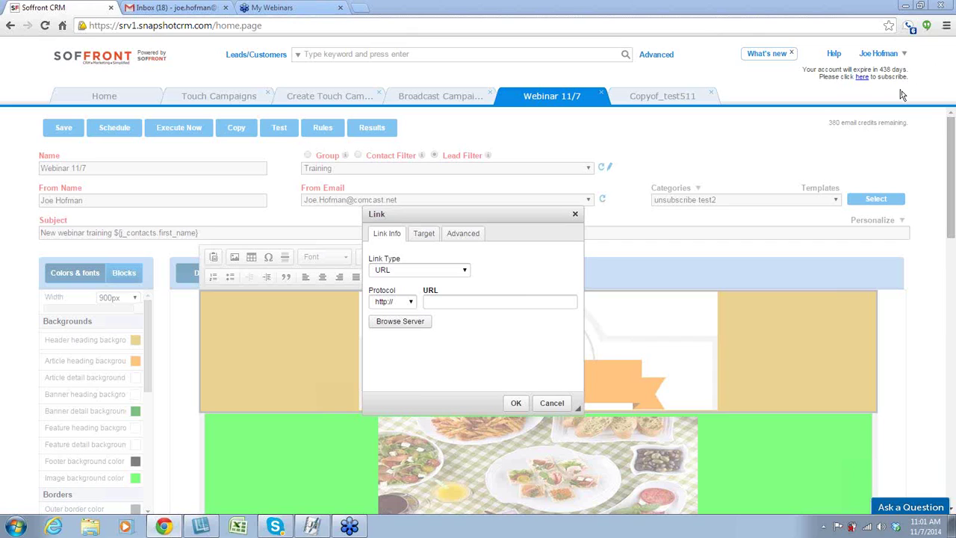
Step: Close the link settings without adding a link and return to the CRM home page
left_click(575, 214)
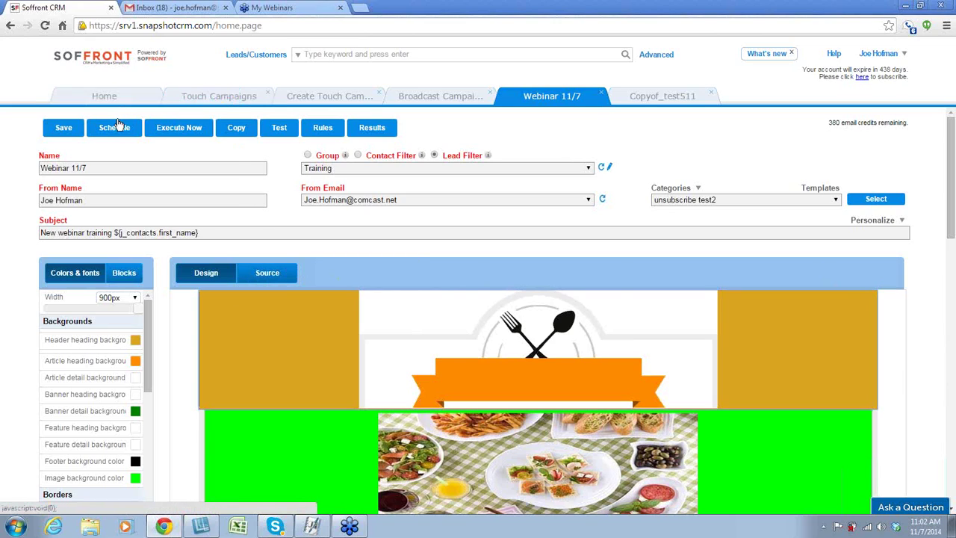
left_click(108, 97)
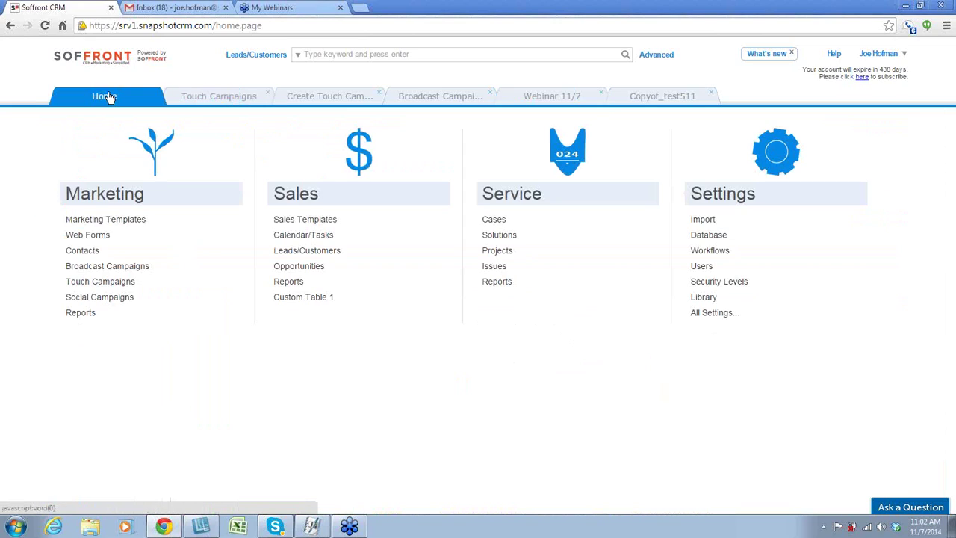
Step: Start a new marketing template from Auto Response Sample, filtering the template gallery to the Auto Response category only
left_click(112, 219)
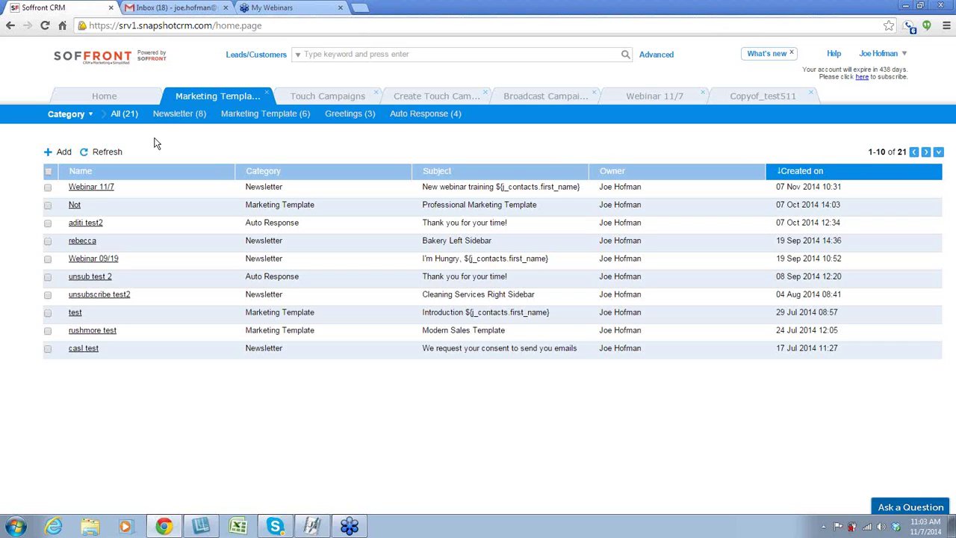
left_click(50, 152)
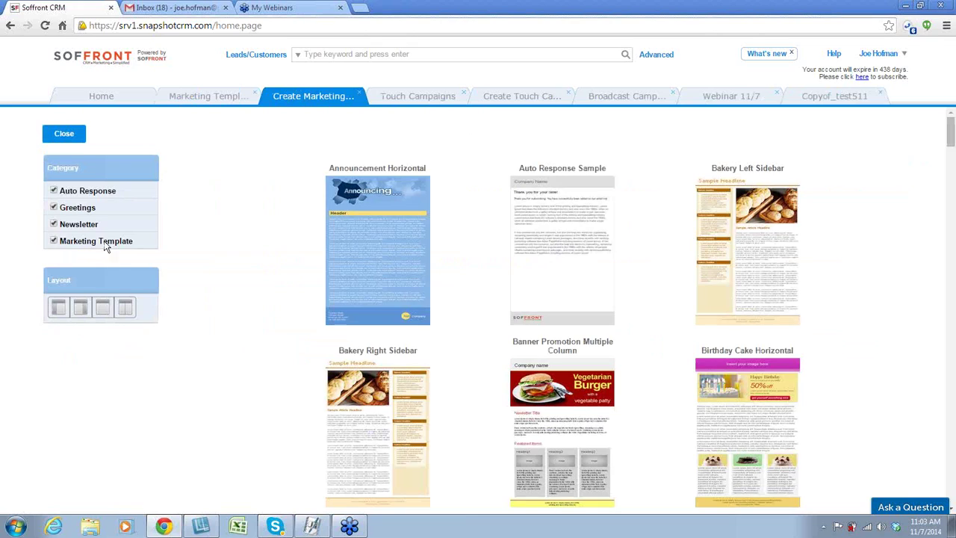
left_click(53, 224)
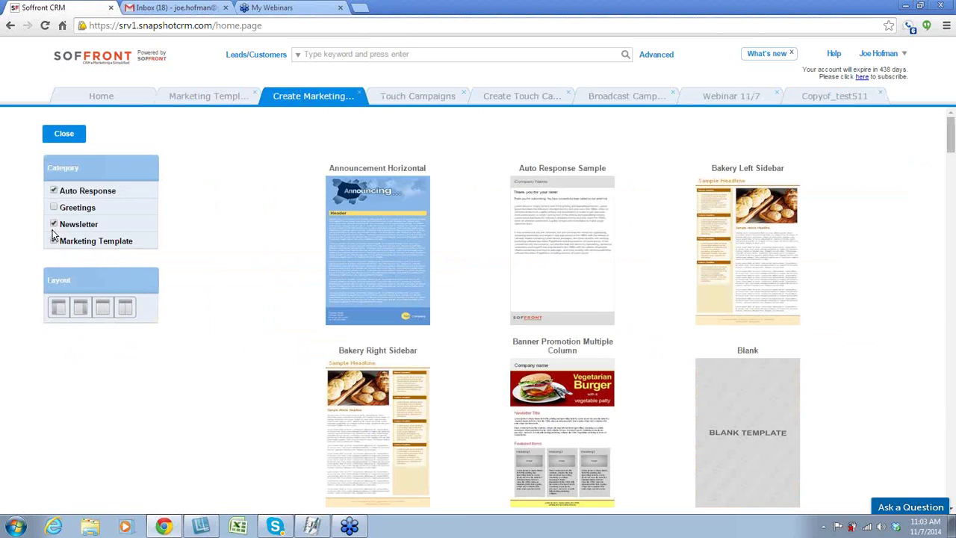
left_click(54, 241)
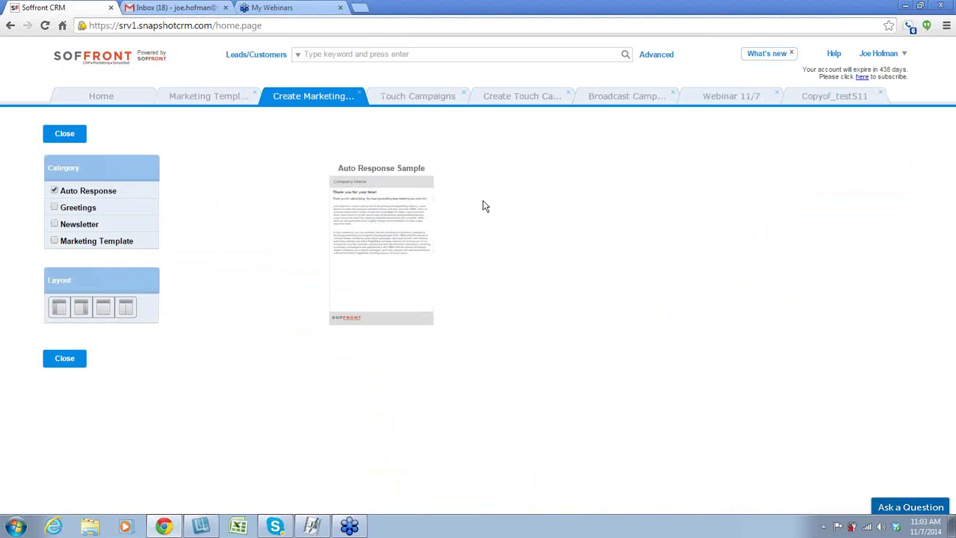
left_click(379, 240)
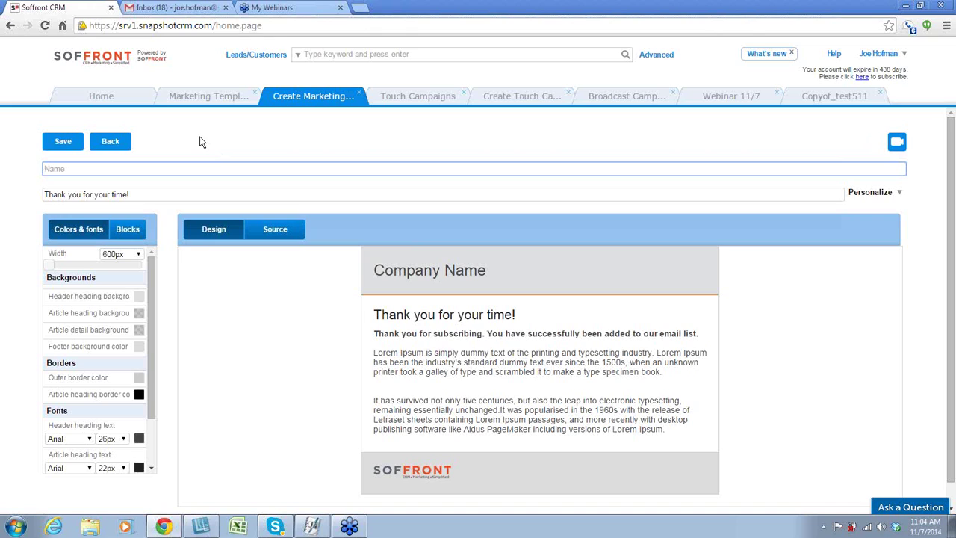
Step: Open the Webinar 11/7 broadcast campaign and view its test email form without sending a message
left_click(212, 98)
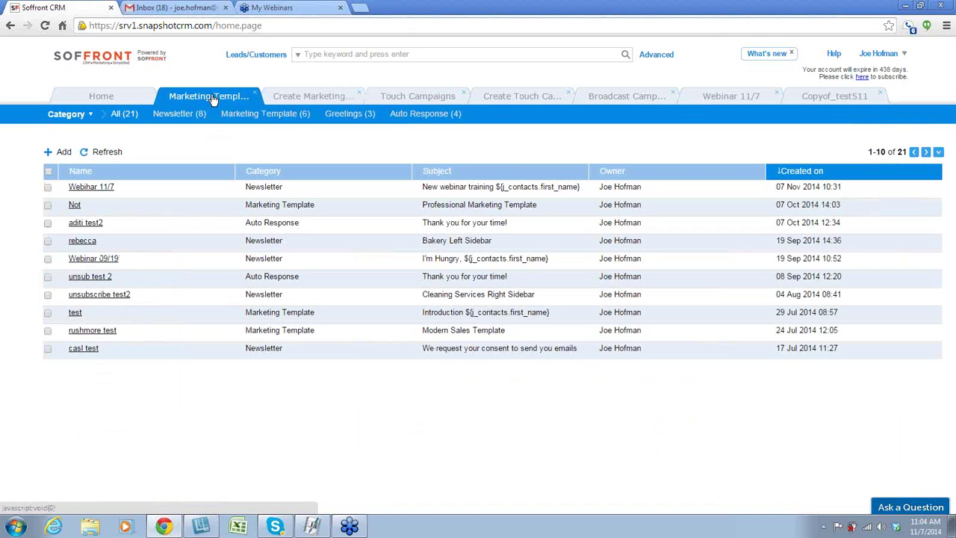
left_click(112, 99)
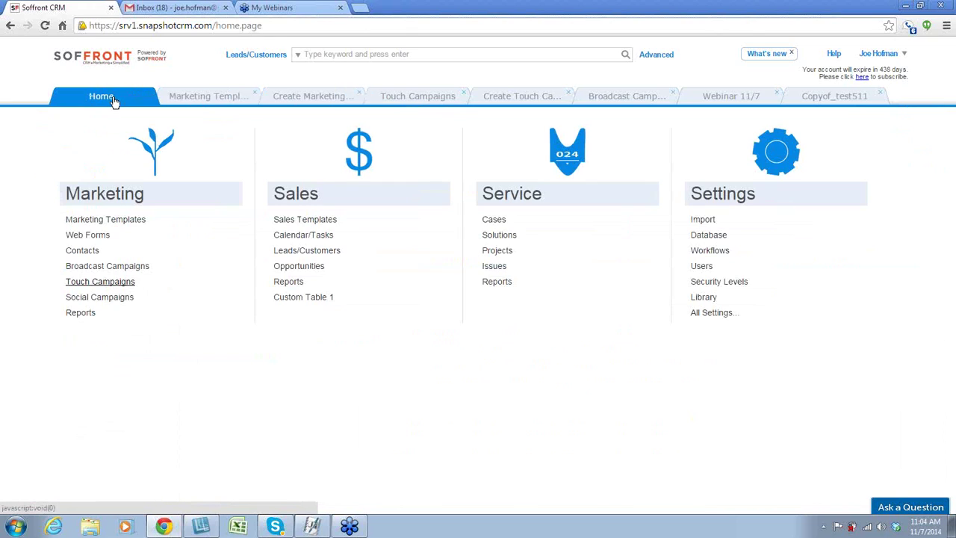
left_click(124, 267)
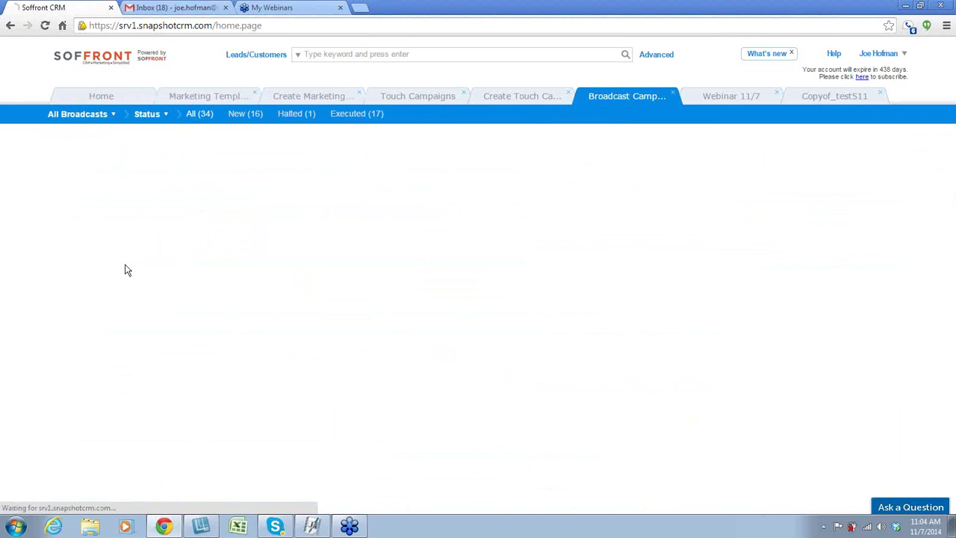
scroll(138, 267, "down", 4)
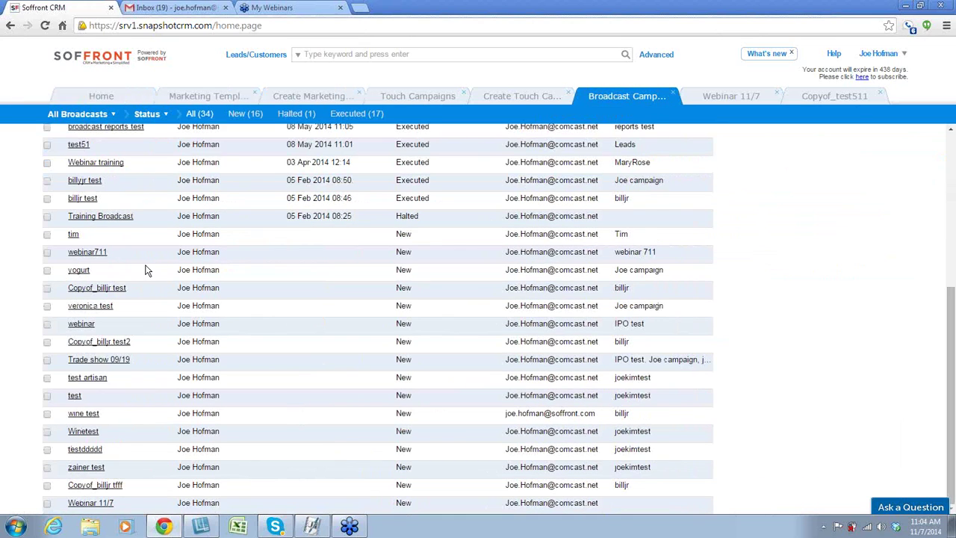
left_click(94, 505)
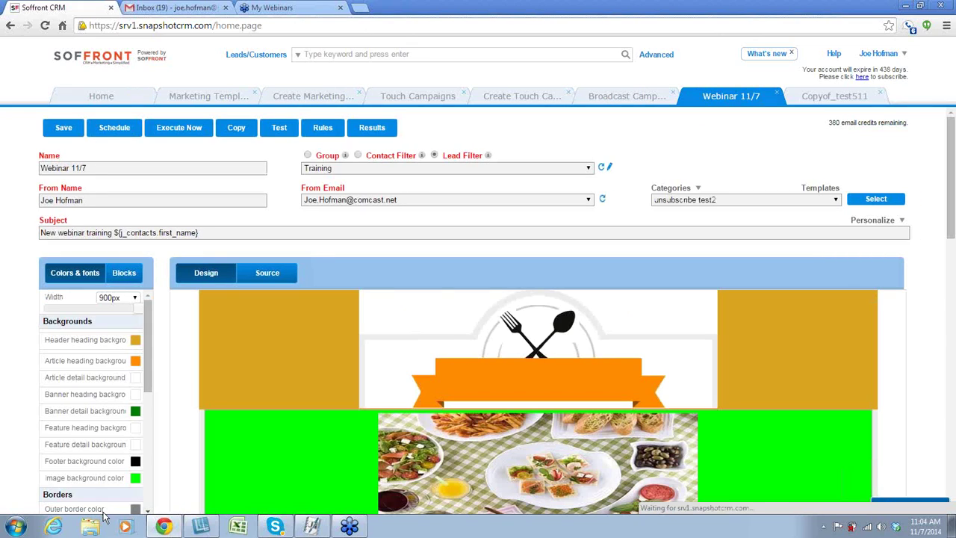
left_click(279, 127)
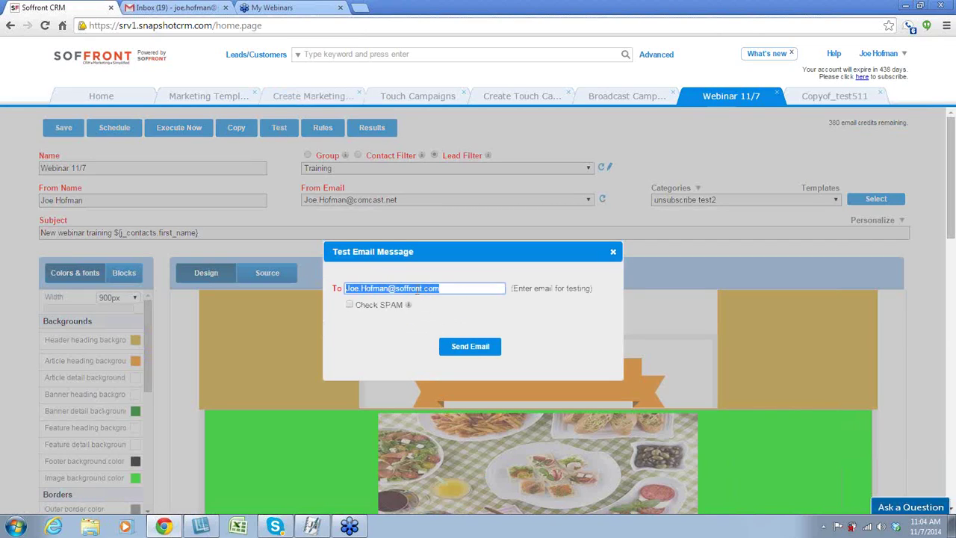
left_click(613, 252)
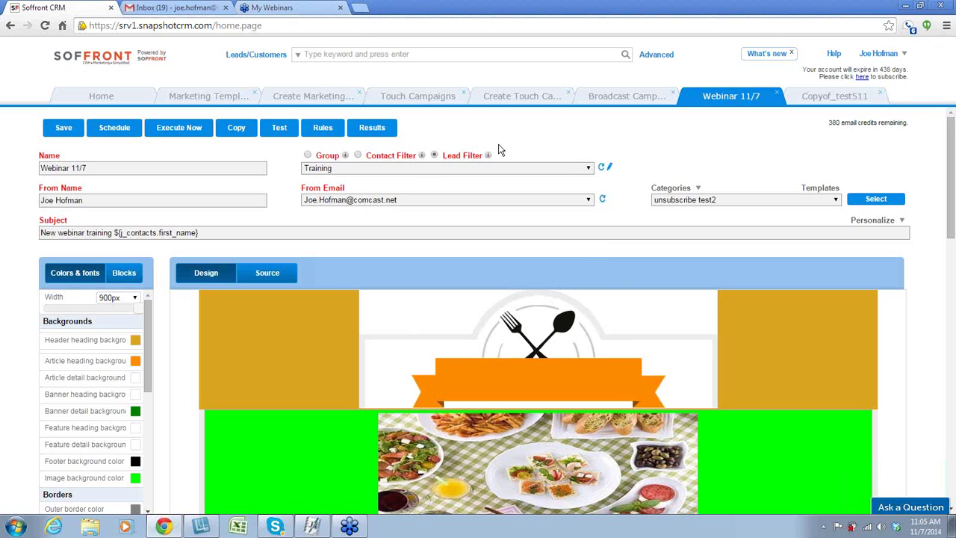
Step: Open the November 6, 2014 release notes and read how to define relationships between leads and customers
left_click(768, 54)
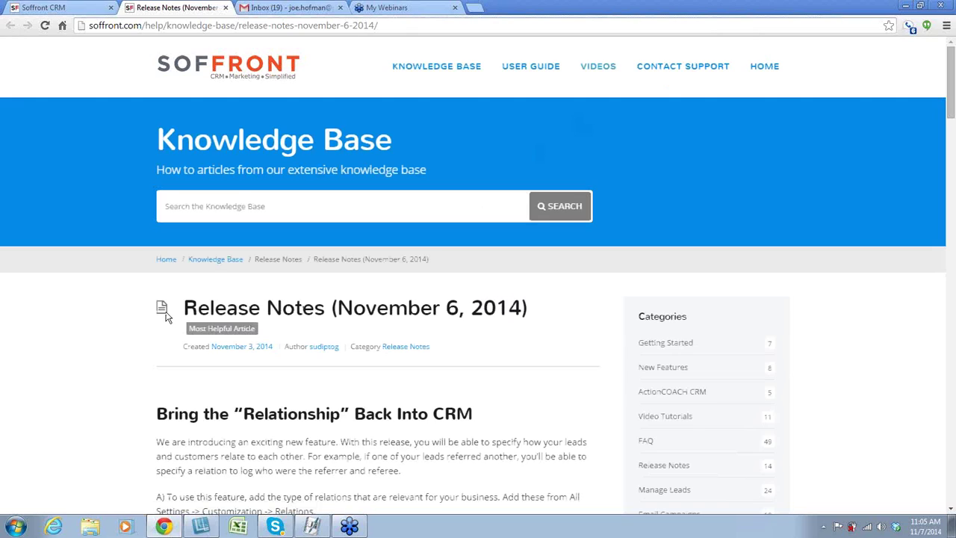
scroll(433, 322, "down", 2)
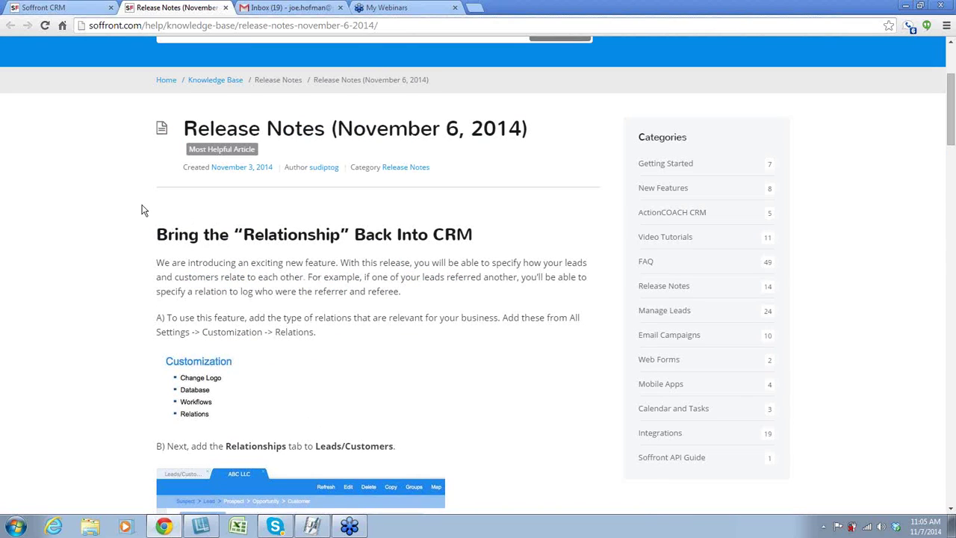
scroll(114, 182, "down", 2)
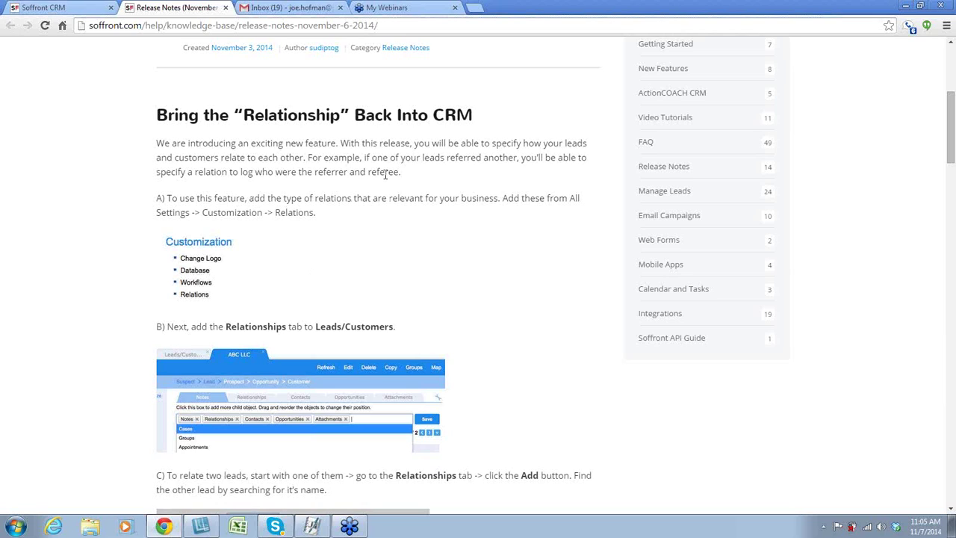
scroll(394, 251, "down", 1)
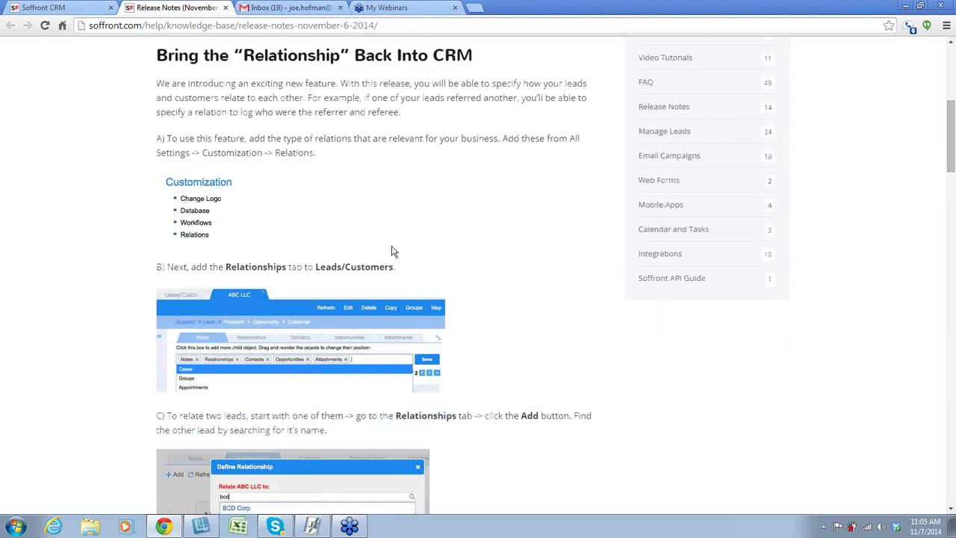
scroll(394, 251, "down", 5)
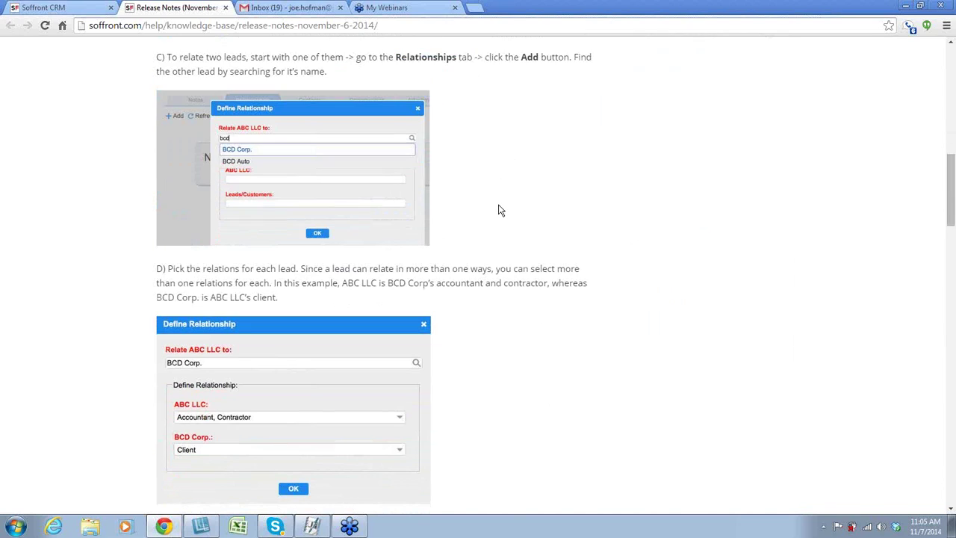
scroll(494, 215, "down", 2)
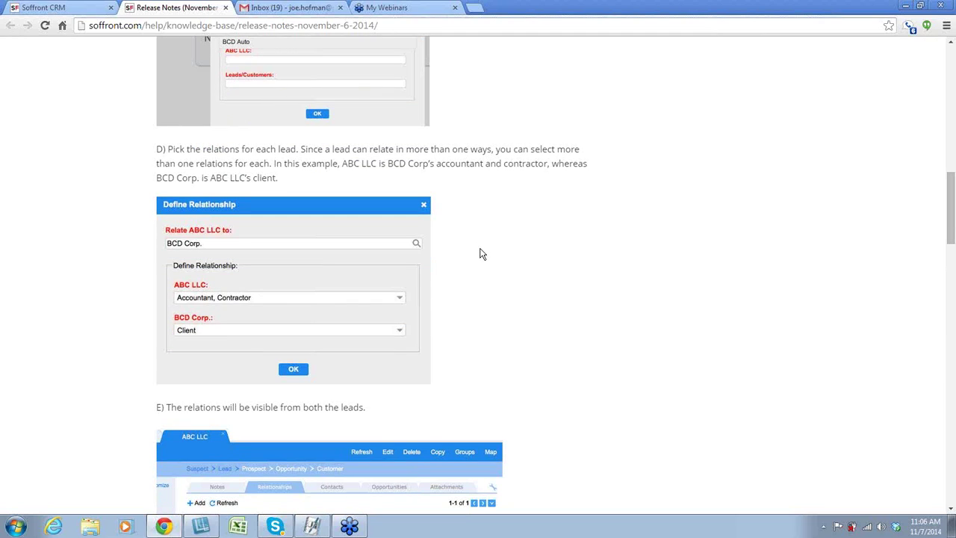
scroll(482, 254, "down", 1)
Step: Review the remaining release notes on LinkedIn integration, multiple Facebook pages, duplicate checks, task notifications, Outlook-compliant emails and email interaction history
scroll(479, 262, "down", 9)
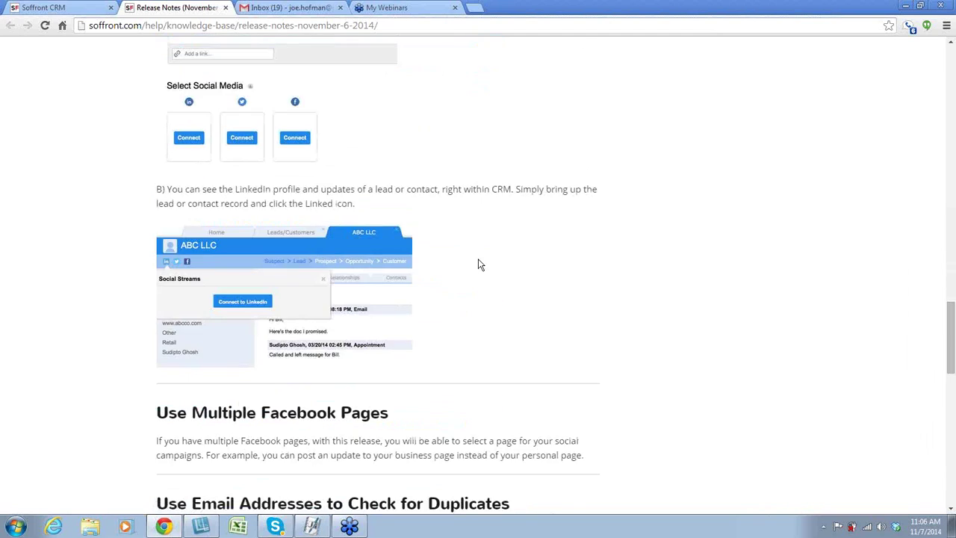
scroll(479, 262, "up", 5)
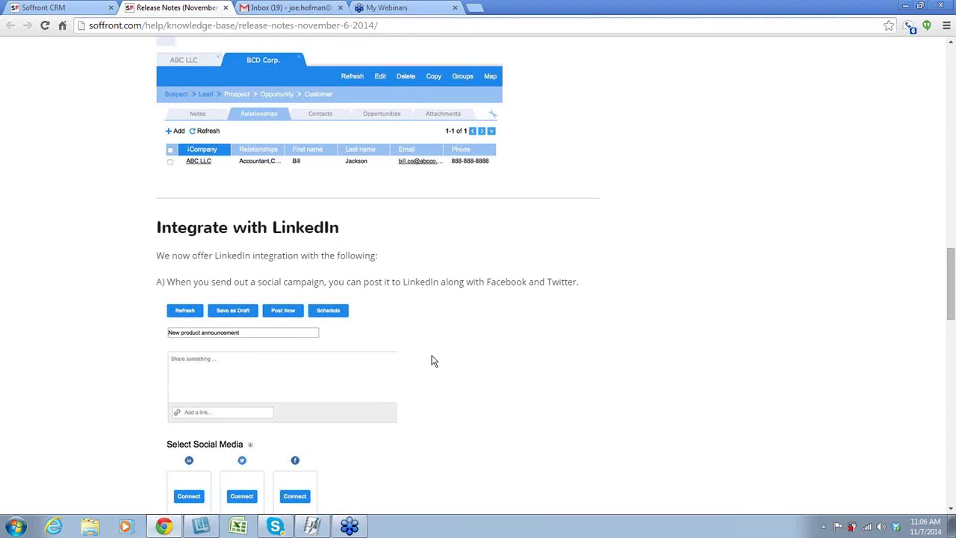
scroll(476, 352, "down", 6)
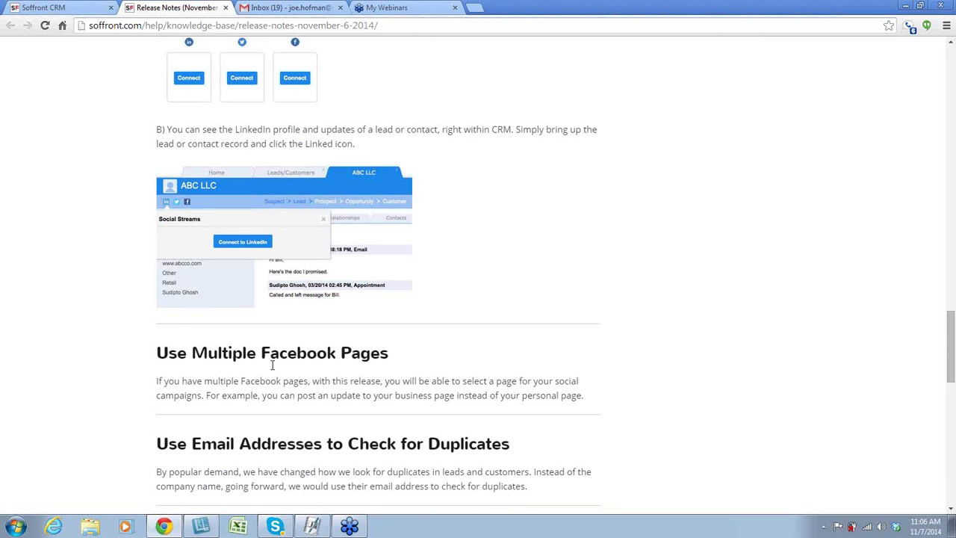
scroll(347, 387, "down", 3)
scroll(418, 357, "down", 4)
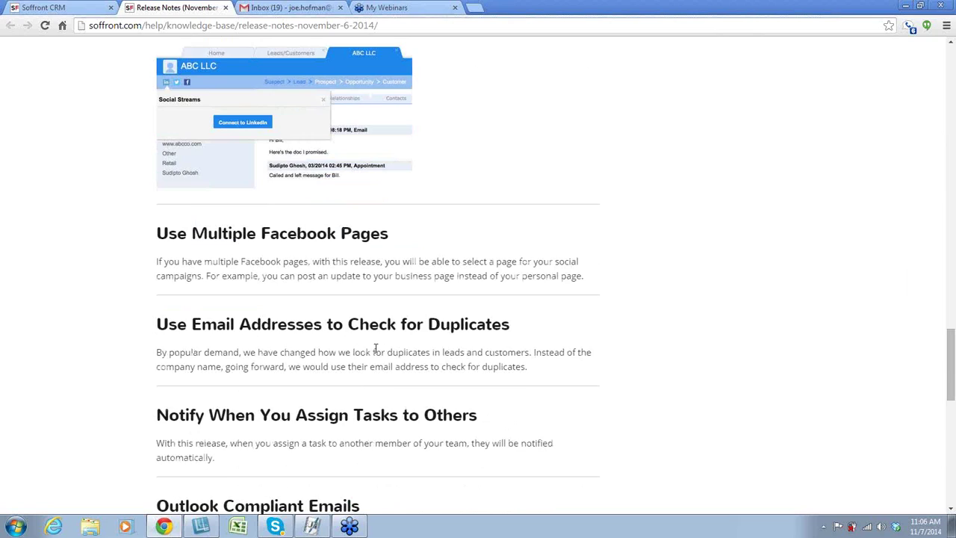
scroll(231, 271, "down", 4)
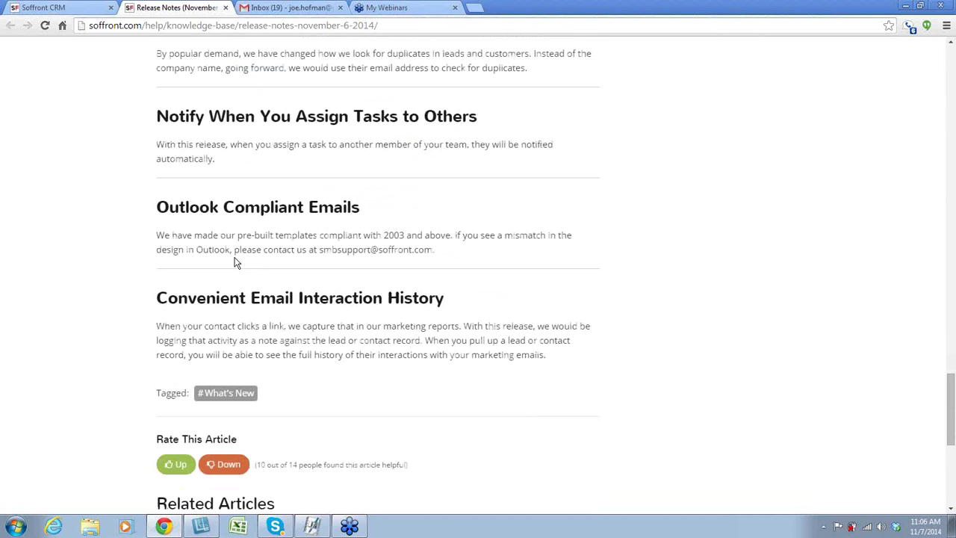
scroll(231, 271, "up", 12)
scroll(231, 272, "up", 10)
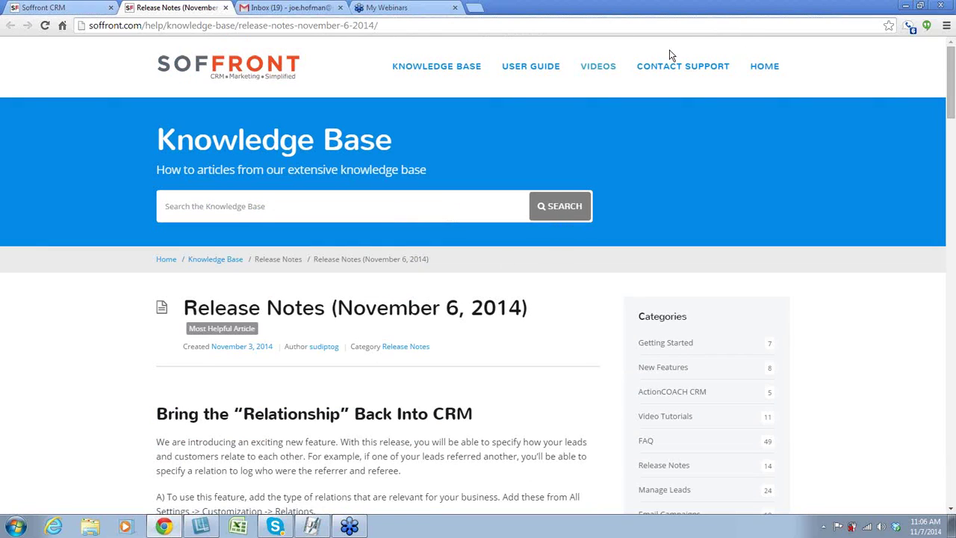
Step: View the Contact Support form in the CRM's Help Center without submitting it, and return to the Webinar 11/7 campaign
left_click(49, 10)
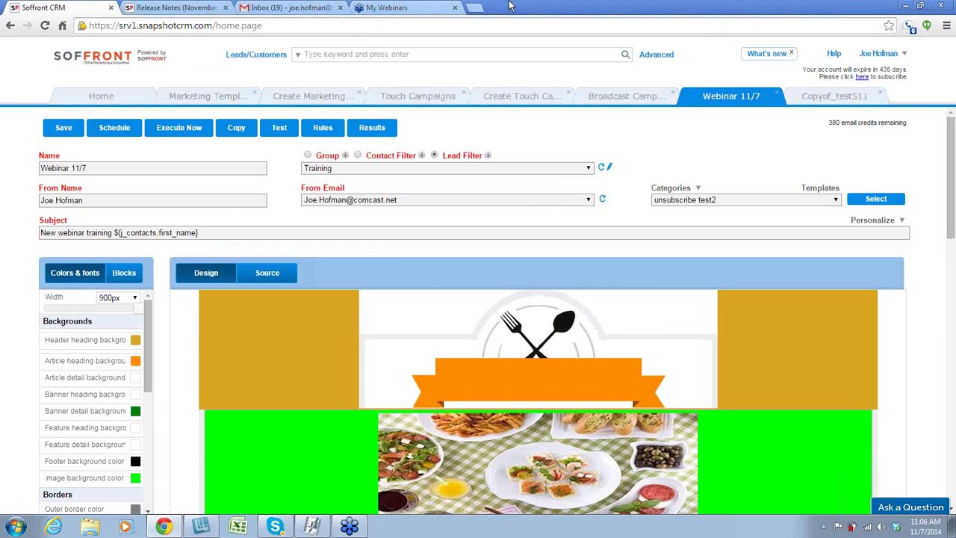
left_click(831, 55)
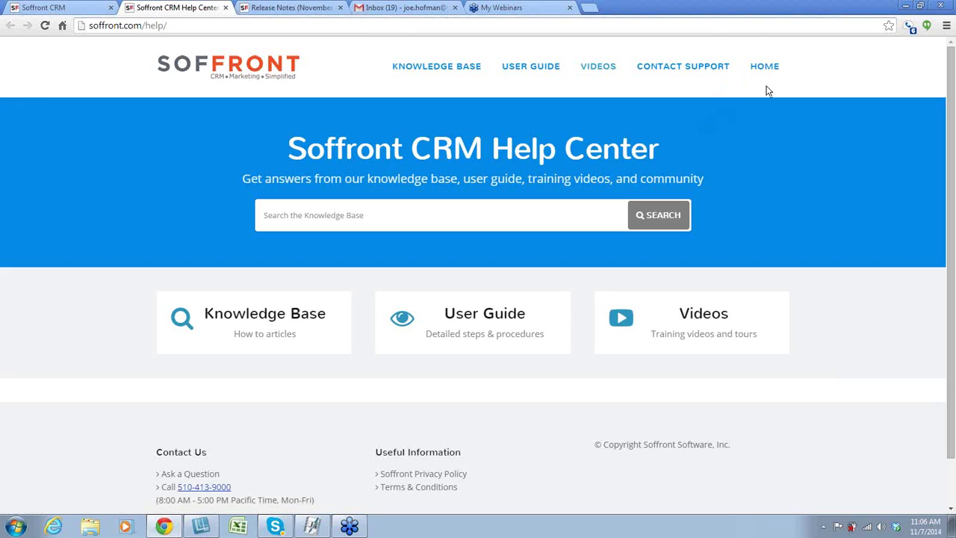
left_click(676, 69)
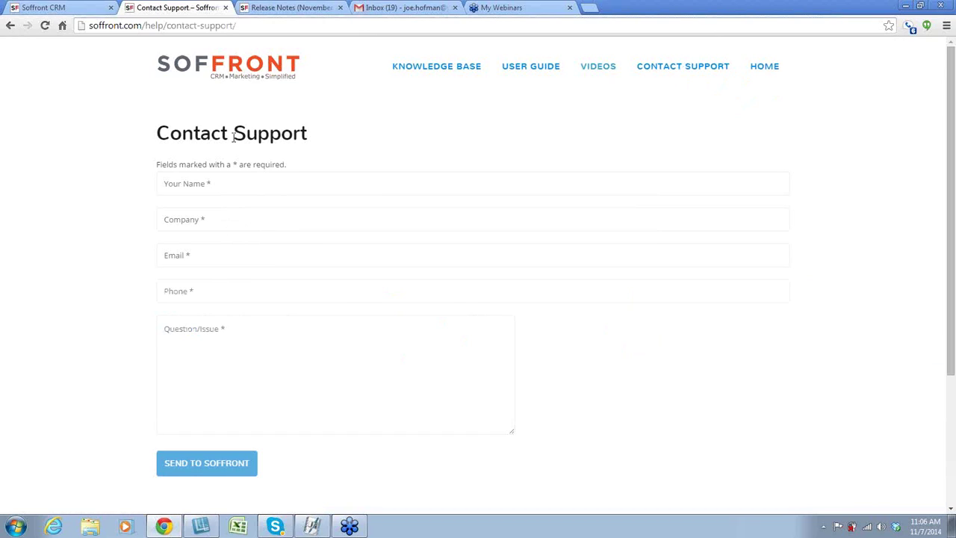
left_click(223, 364)
left_click(41, 9)
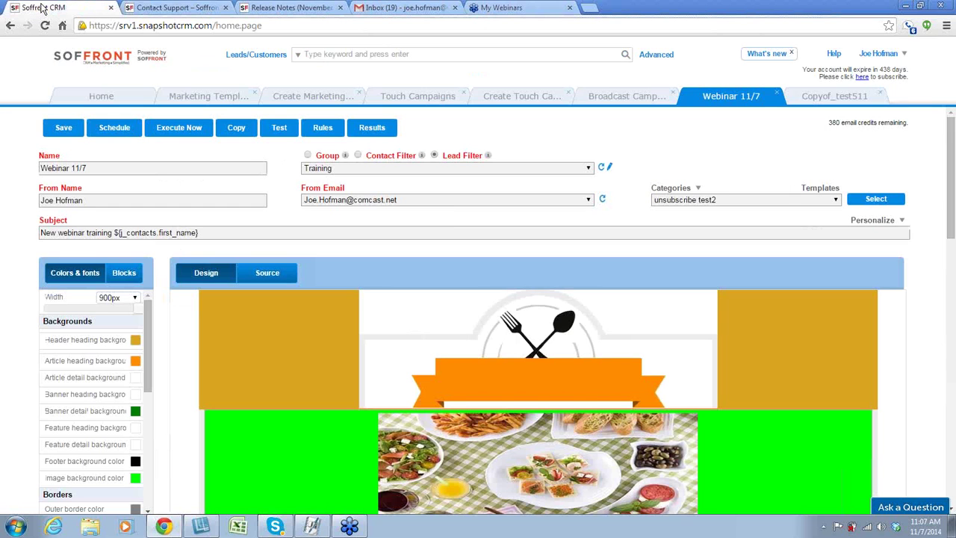